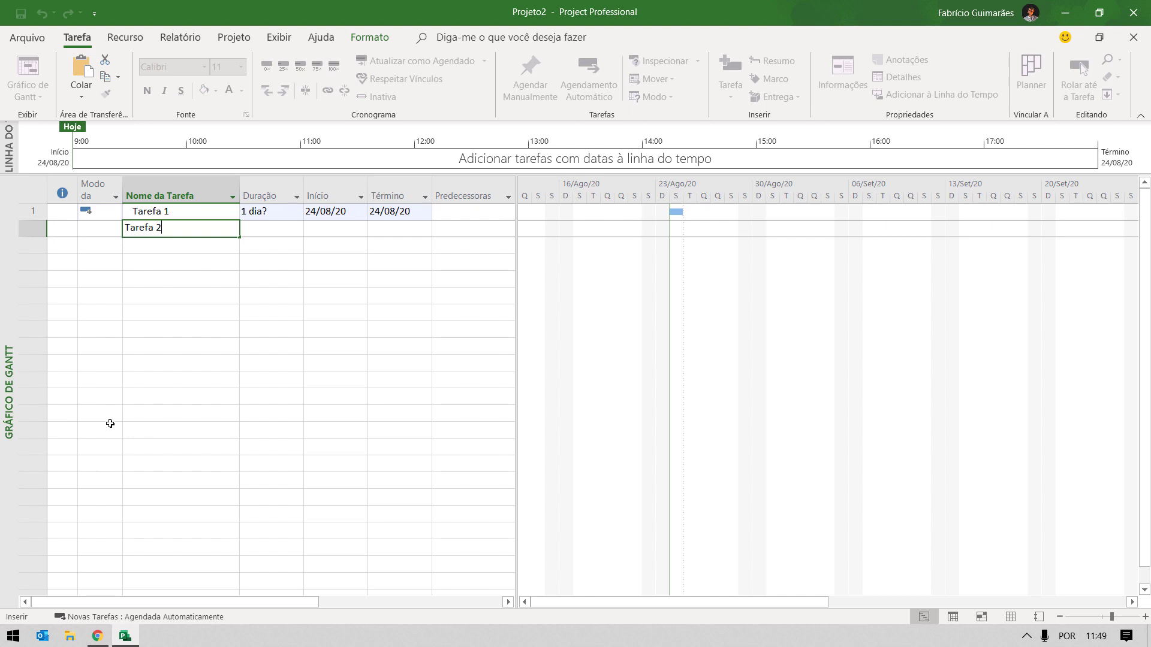
Confirm the new task Tarefa 2, and set the durations to 3 days for Tarefa 1 and 5 days for Tarefa 2.
{"action": "key", "text": "Return"}
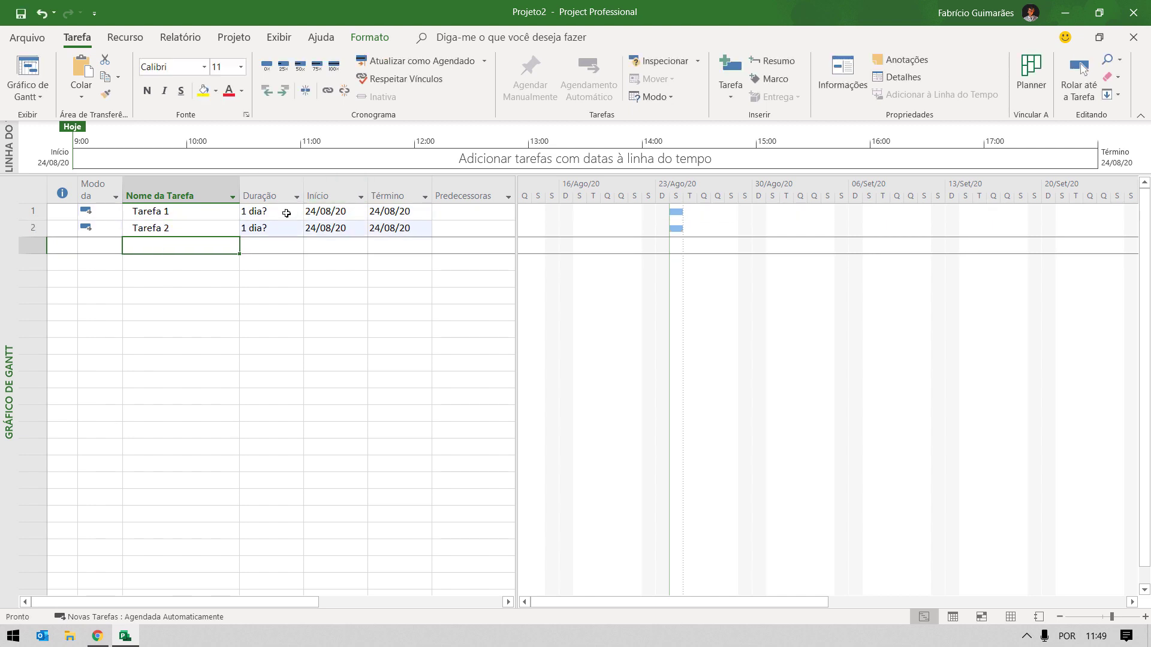
{"action": "left_click", "coordinate": [286, 214]}
{"action": "type", "text": "3"}
{"action": "key", "text": "Return"}
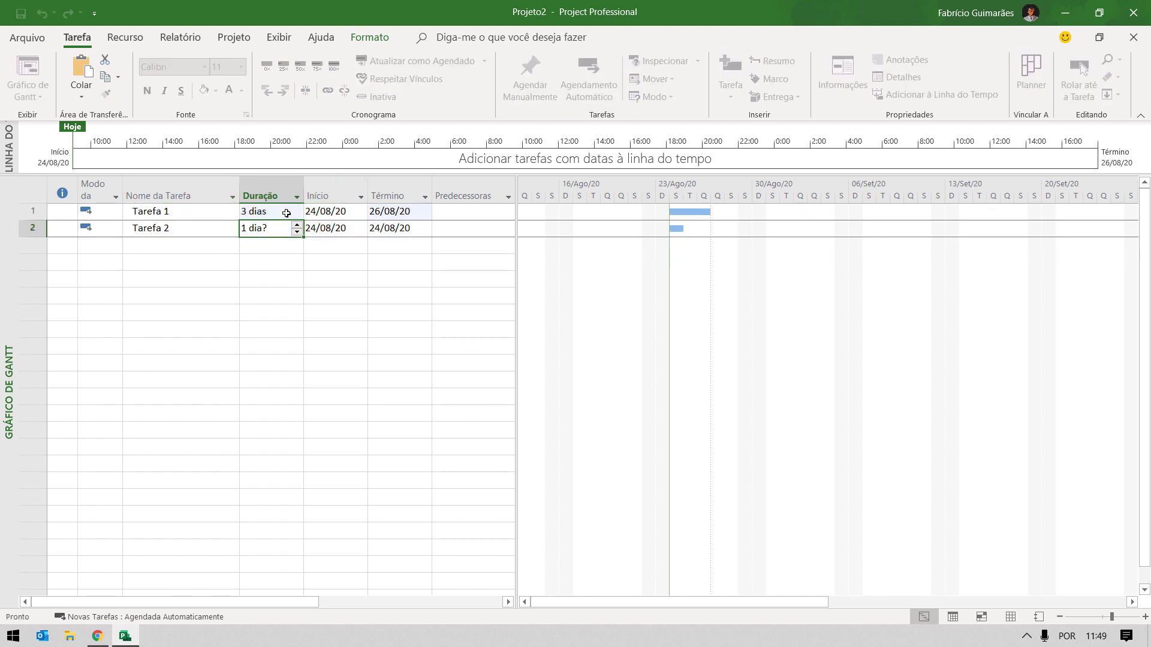
{"action": "type", "text": "5"}
{"action": "key", "text": "Return"}
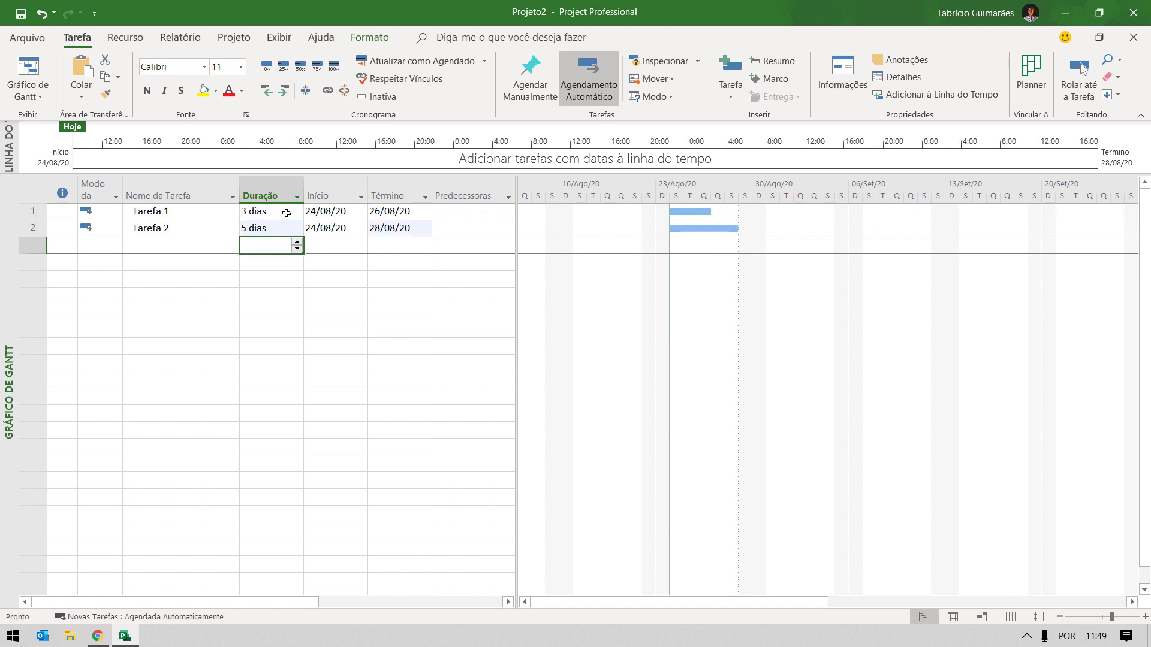
Split Tarefa 1 in the Gantt chart at 25/08/20 so that its remaining part resumes on Monday 31/08/20.
{"action": "left_click", "coordinate": [222, 214]}
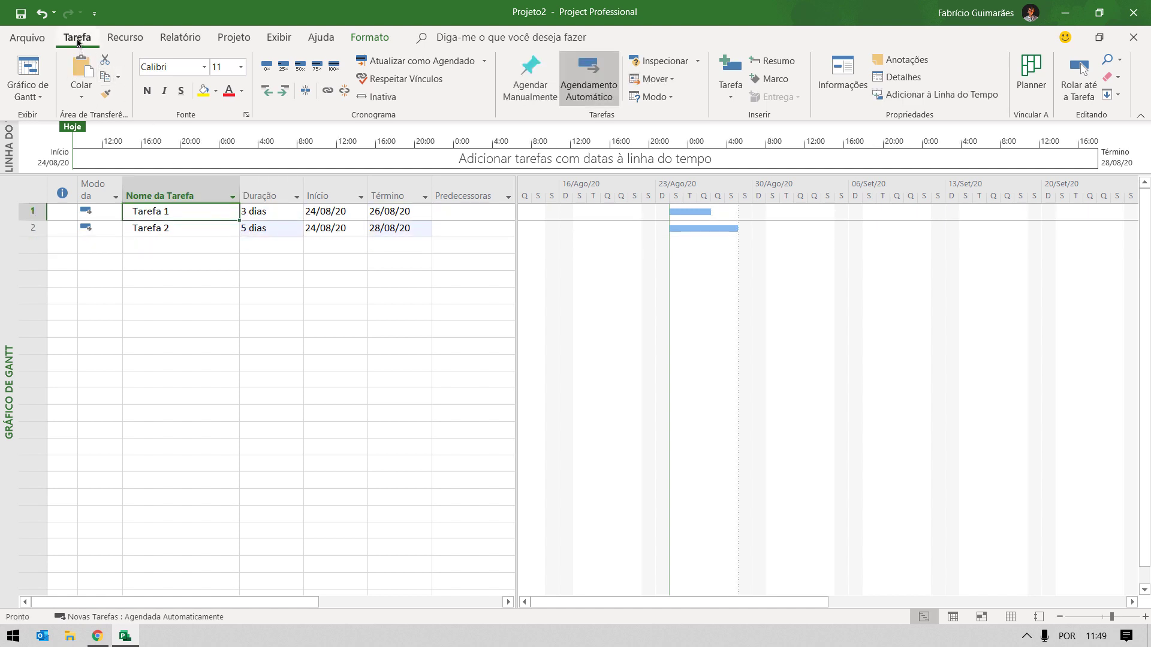
{"action": "left_click", "coordinate": [305, 95]}
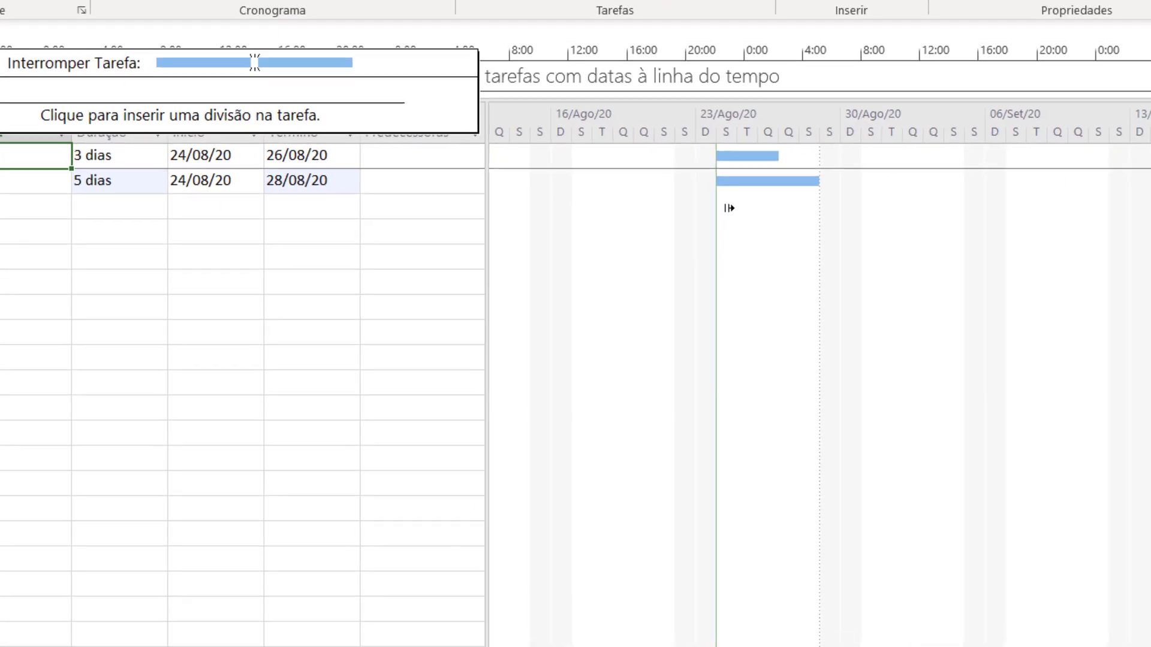
{"action": "left_click", "coordinate": [764, 201]}
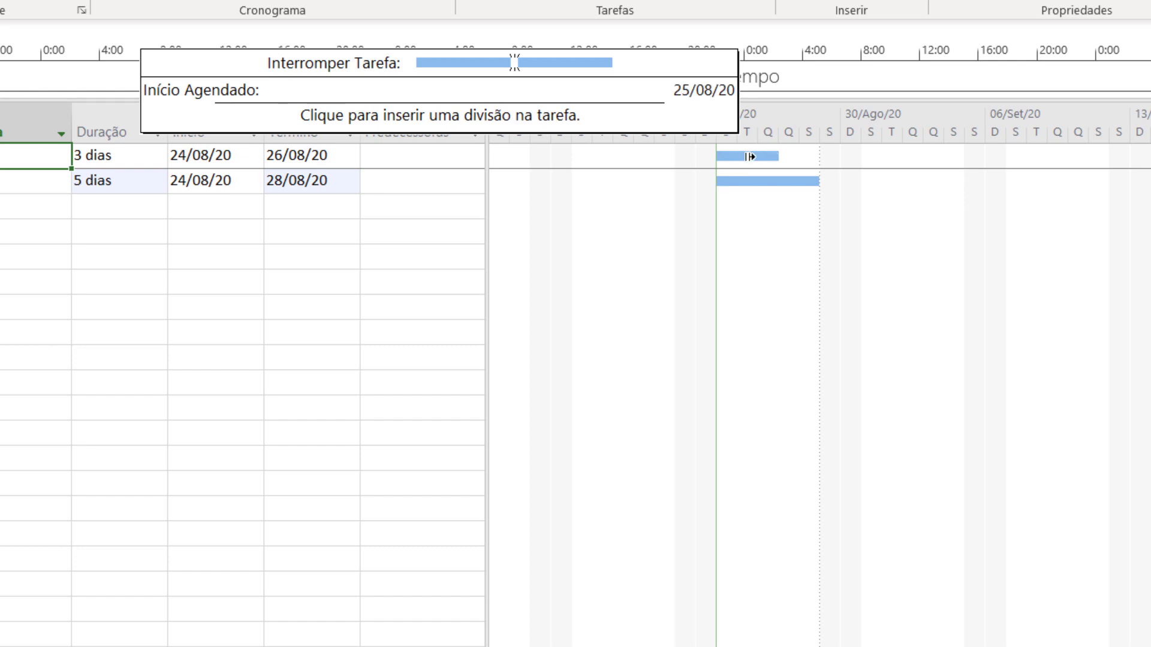
{"action": "left_click_drag", "start_coordinate": [749, 156], "coordinate": [871, 159]}
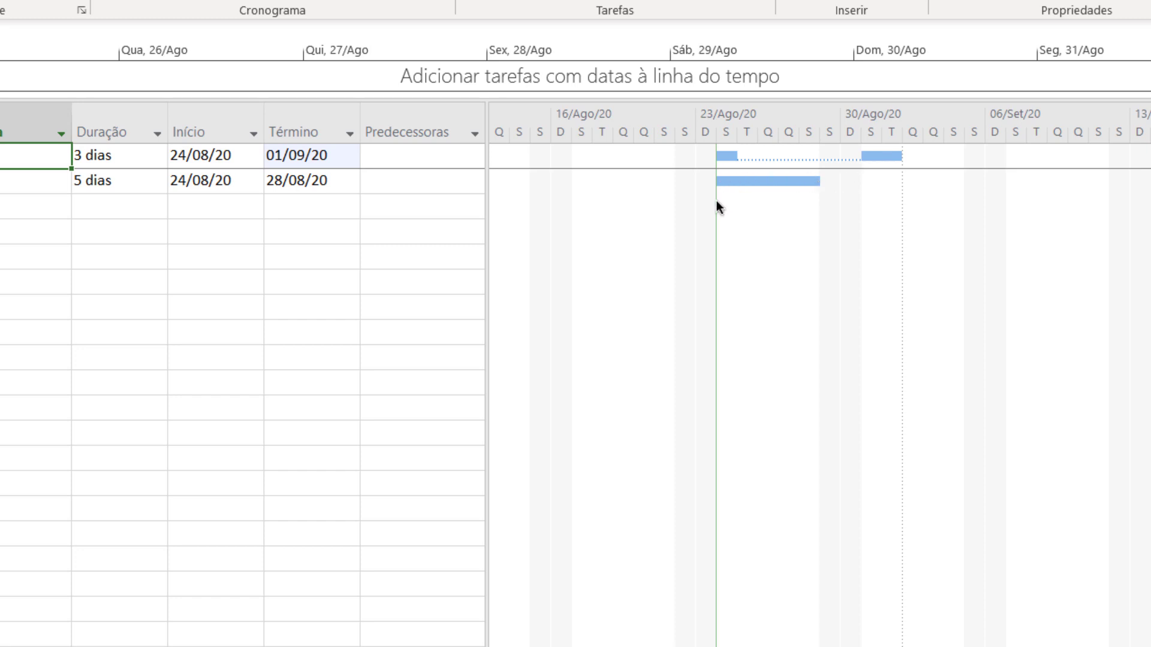
{"action": "left_click", "coordinate": [112, 157]}
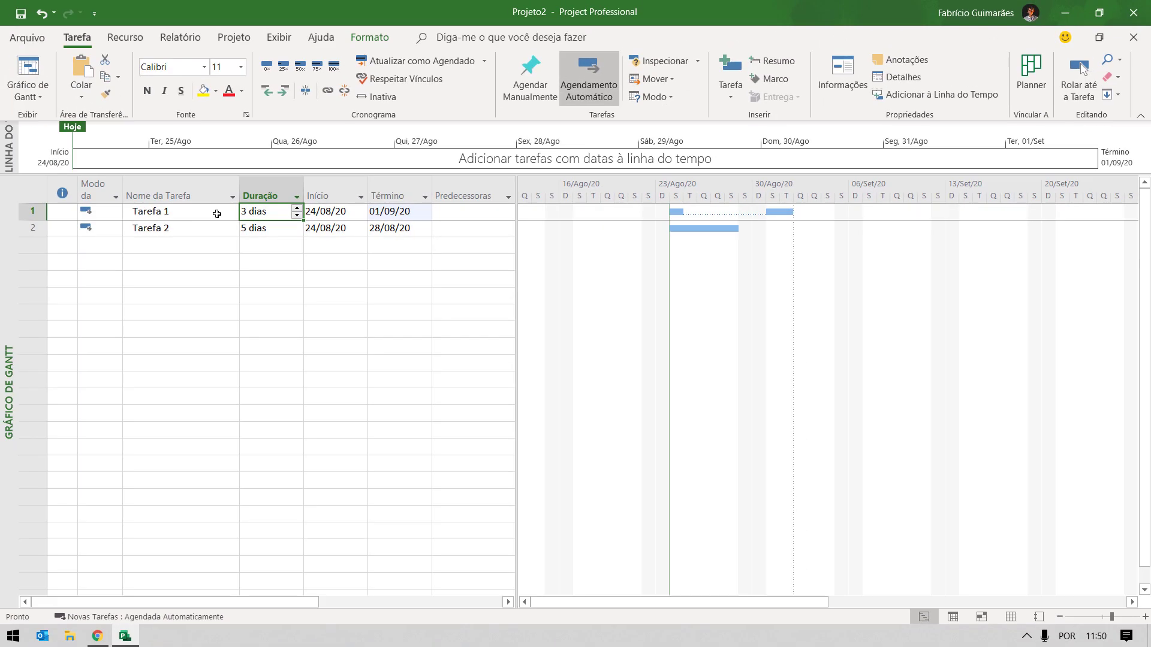
{"action": "left_click", "coordinate": [37, 158]}
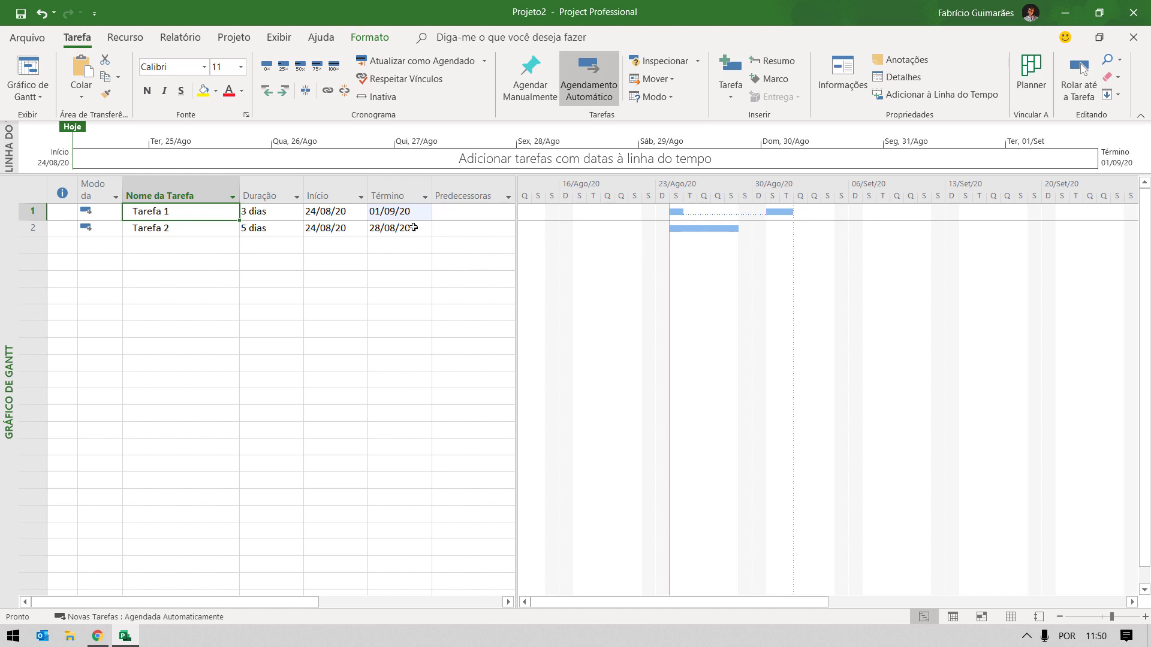
{"action": "left_click", "coordinate": [275, 212]}
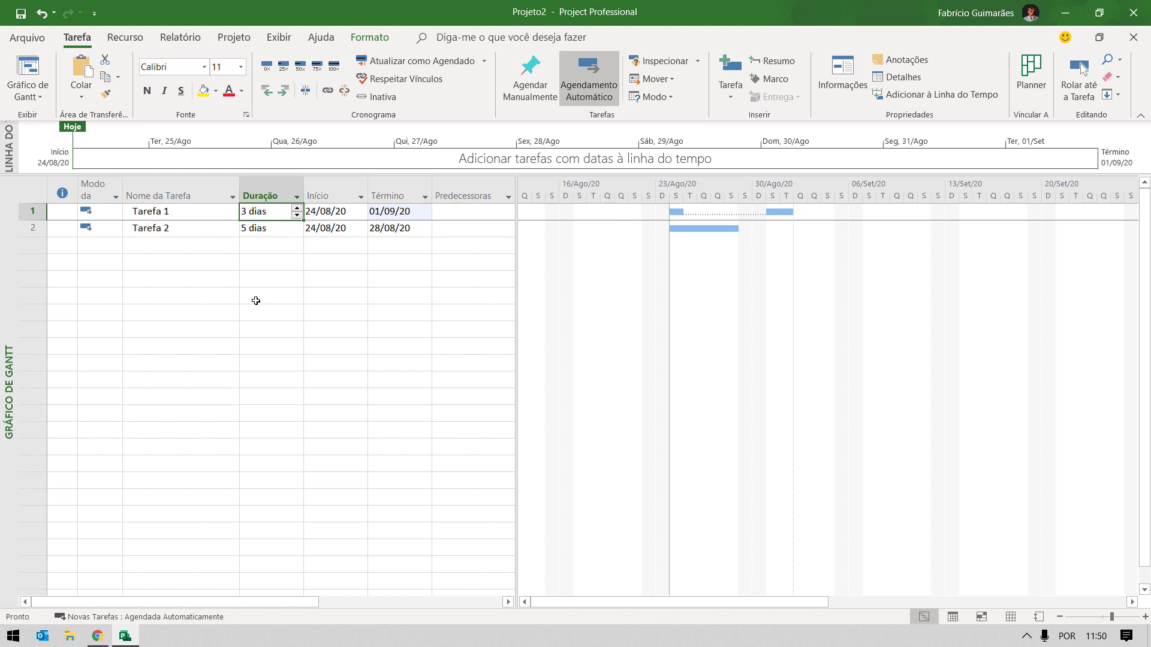
Change the task type of Tarefa 2 to Duração fixa in its advanced task information.
{"action": "left_click", "coordinate": [199, 228]}
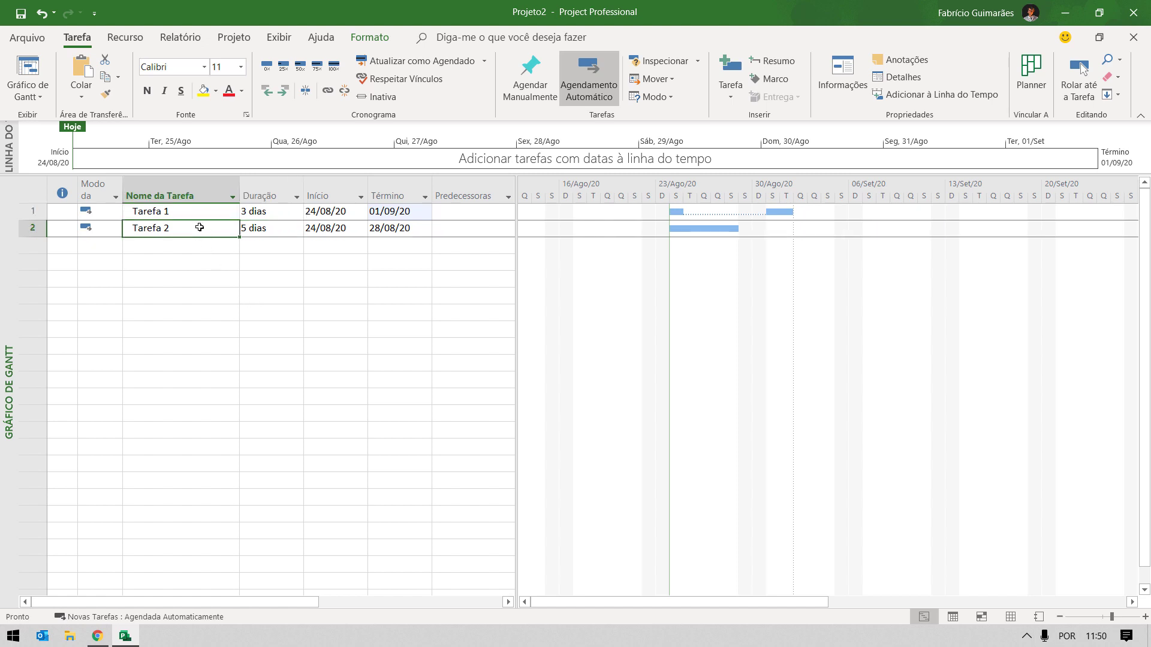
{"action": "left_click", "coordinate": [838, 84]}
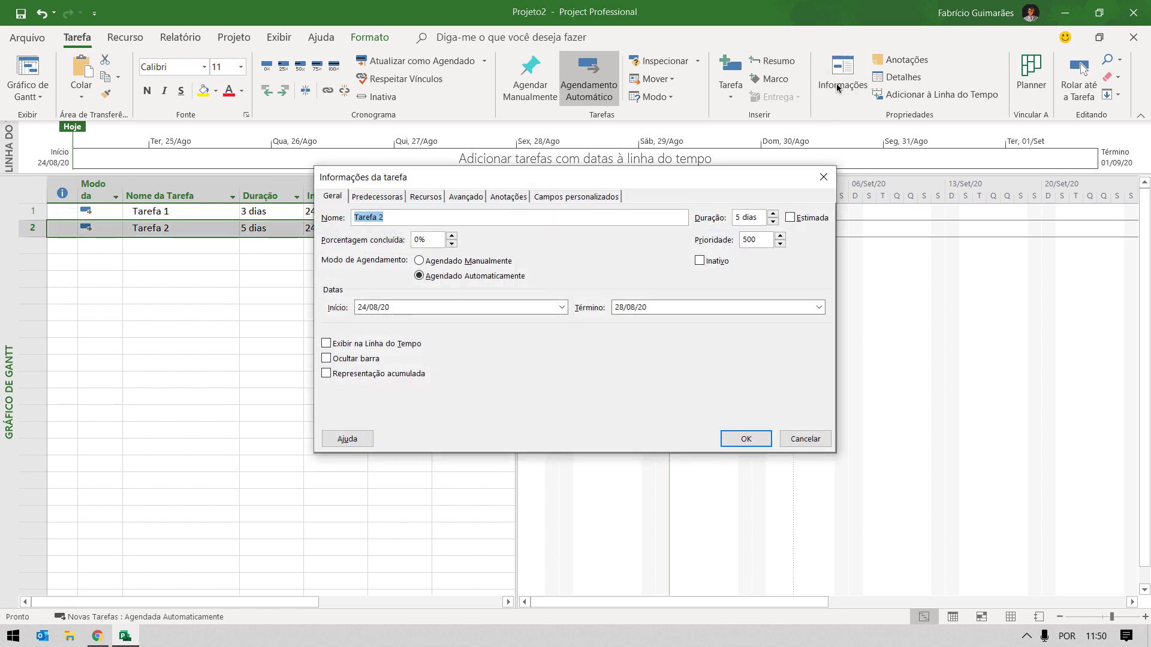
{"action": "left_click", "coordinate": [473, 197]}
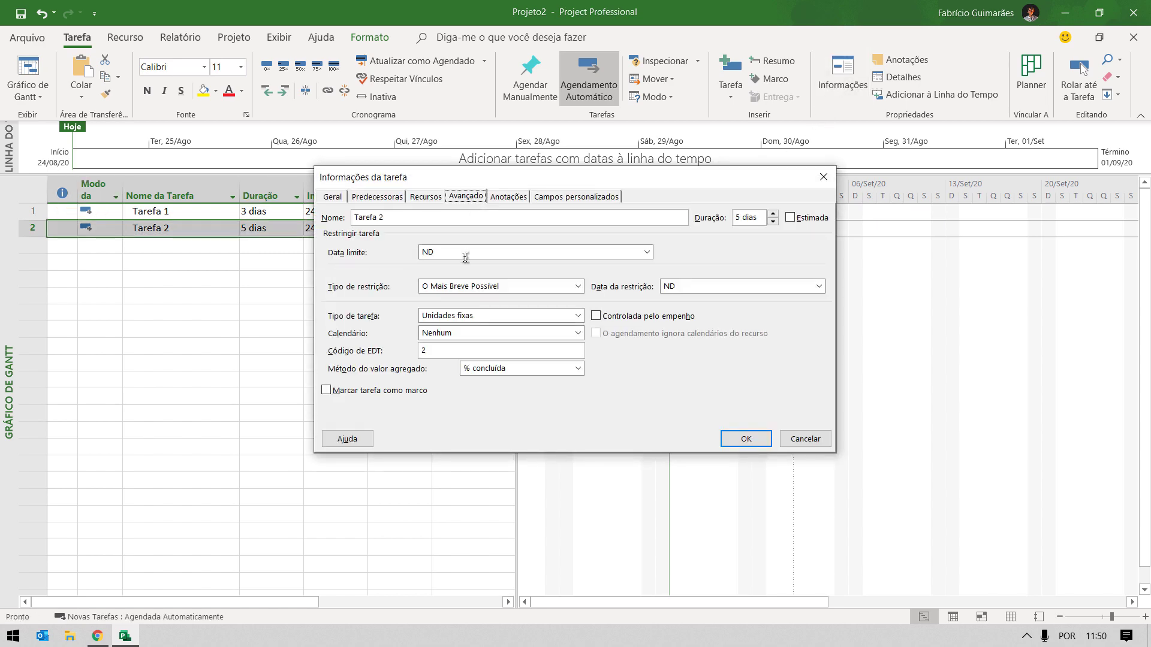
{"action": "left_click", "coordinate": [468, 316]}
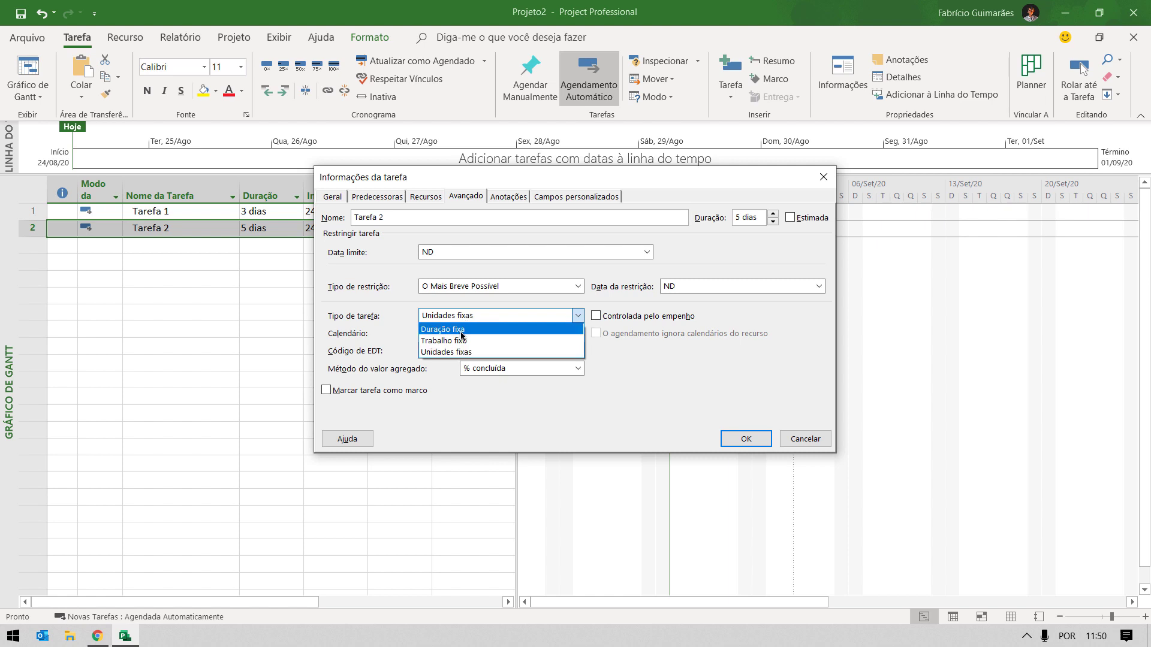
{"action": "left_click", "coordinate": [461, 332]}
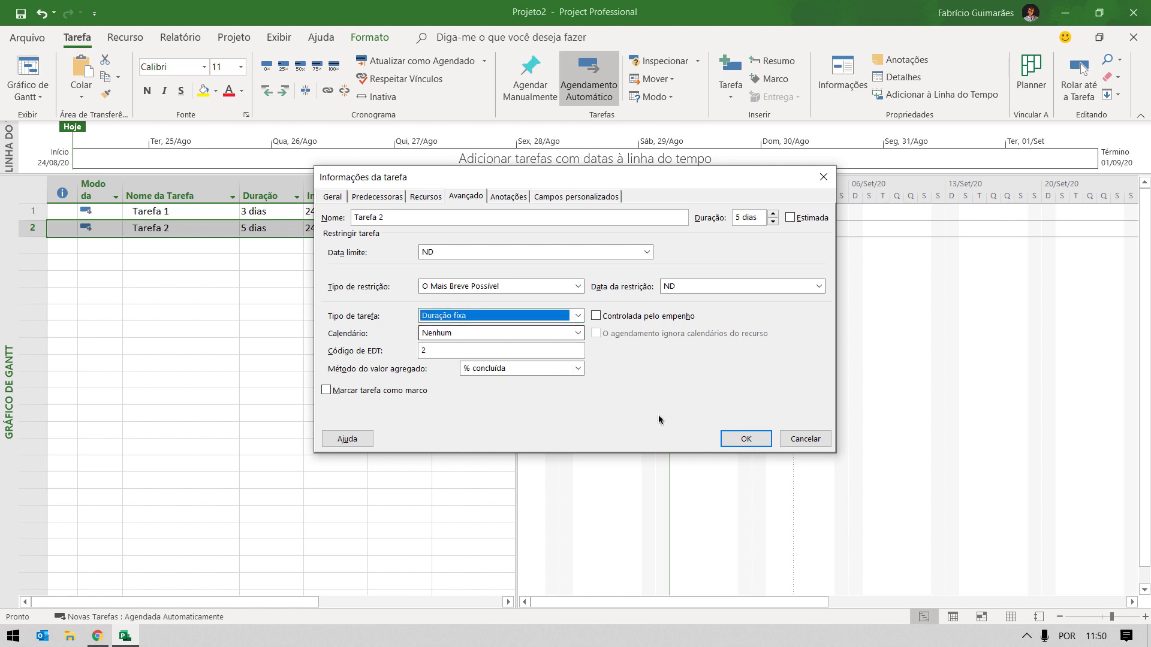
{"action": "left_click", "coordinate": [740, 438]}
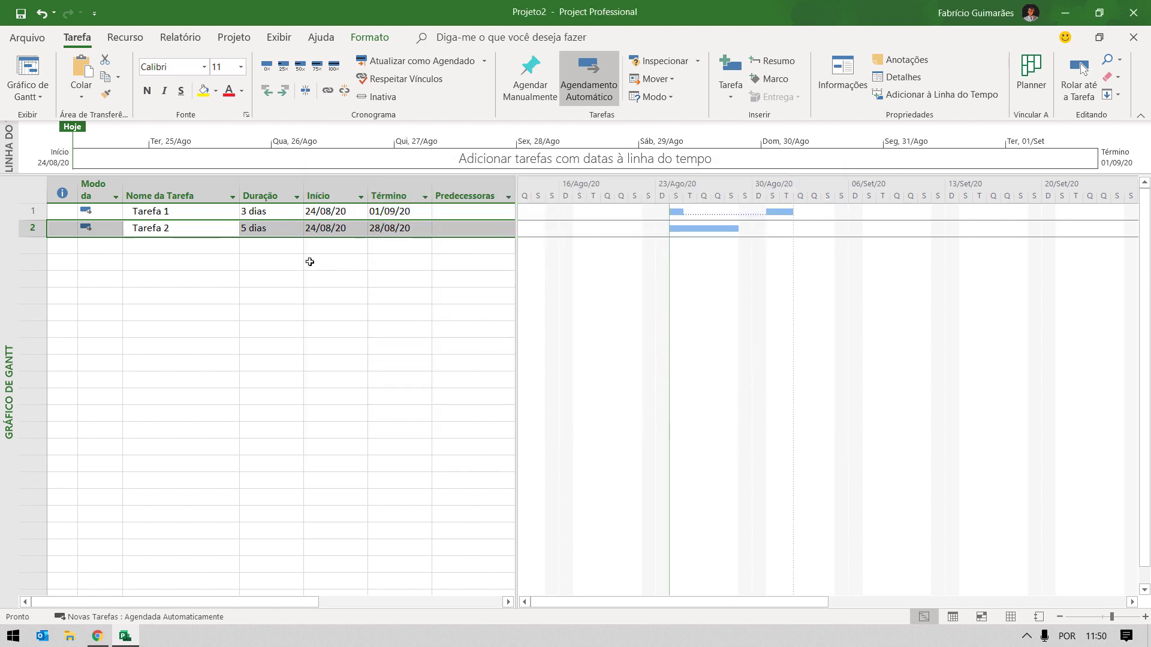
Split Tarefa 2 in the Gantt chart at 25/08/20 so that its remaining part resumes on Monday 31/08/20.
{"action": "left_click", "coordinate": [256, 228]}
{"action": "left_click", "coordinate": [223, 229]}
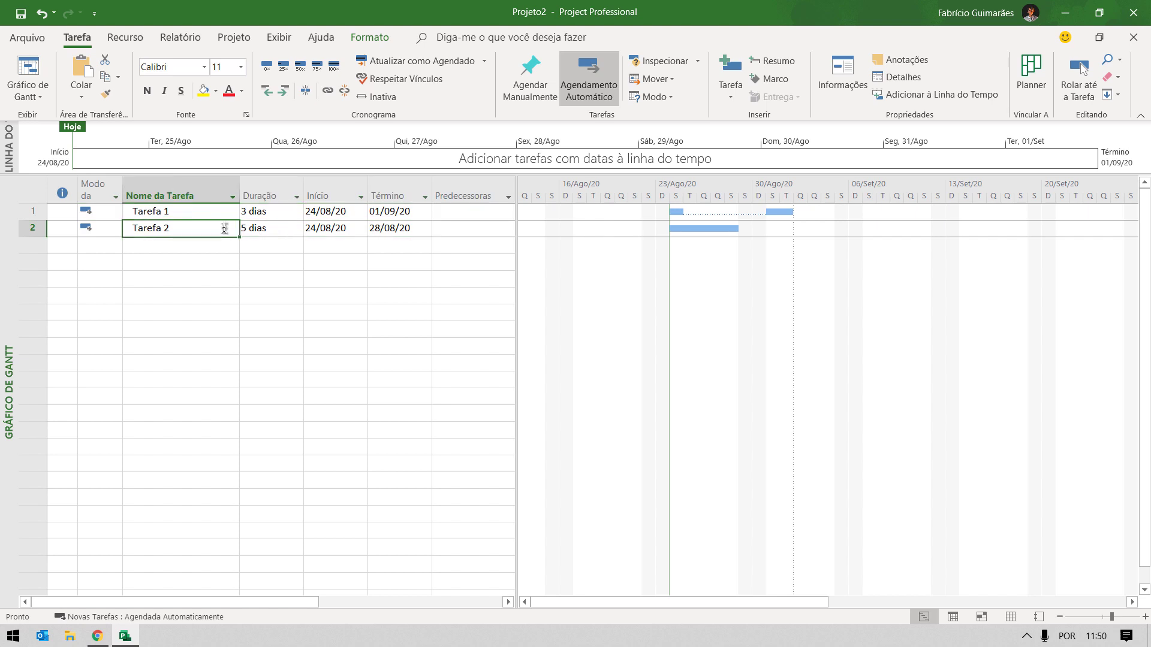
{"action": "left_click", "coordinate": [307, 91]}
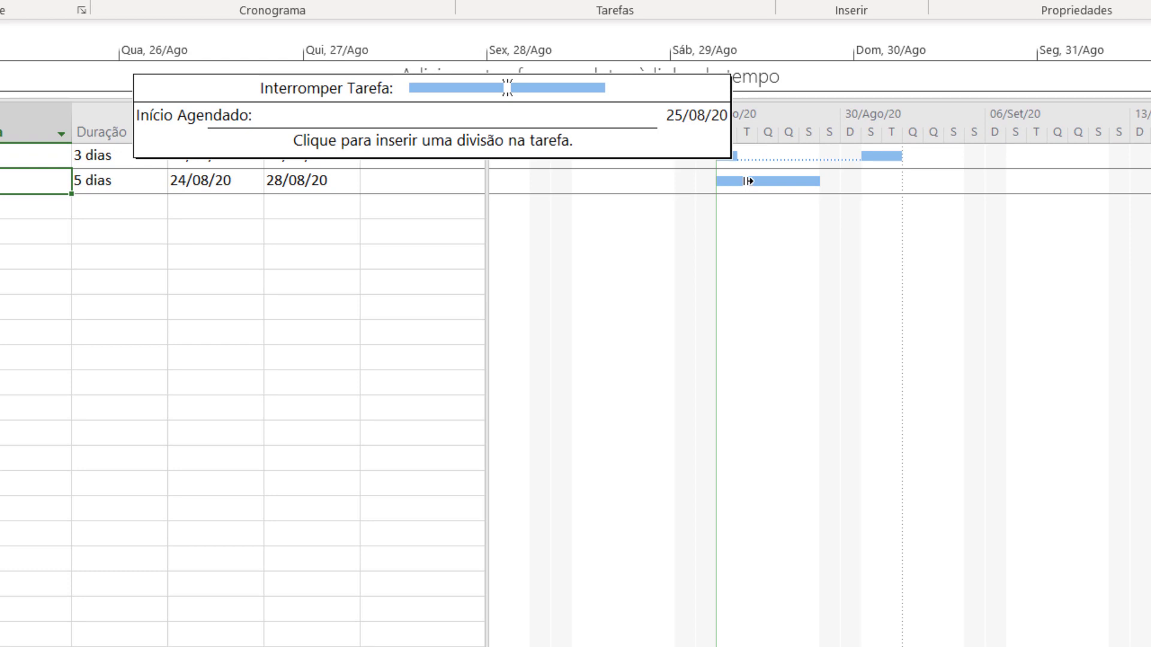
{"action": "left_click_drag", "start_coordinate": [748, 181], "coordinate": [873, 174]}
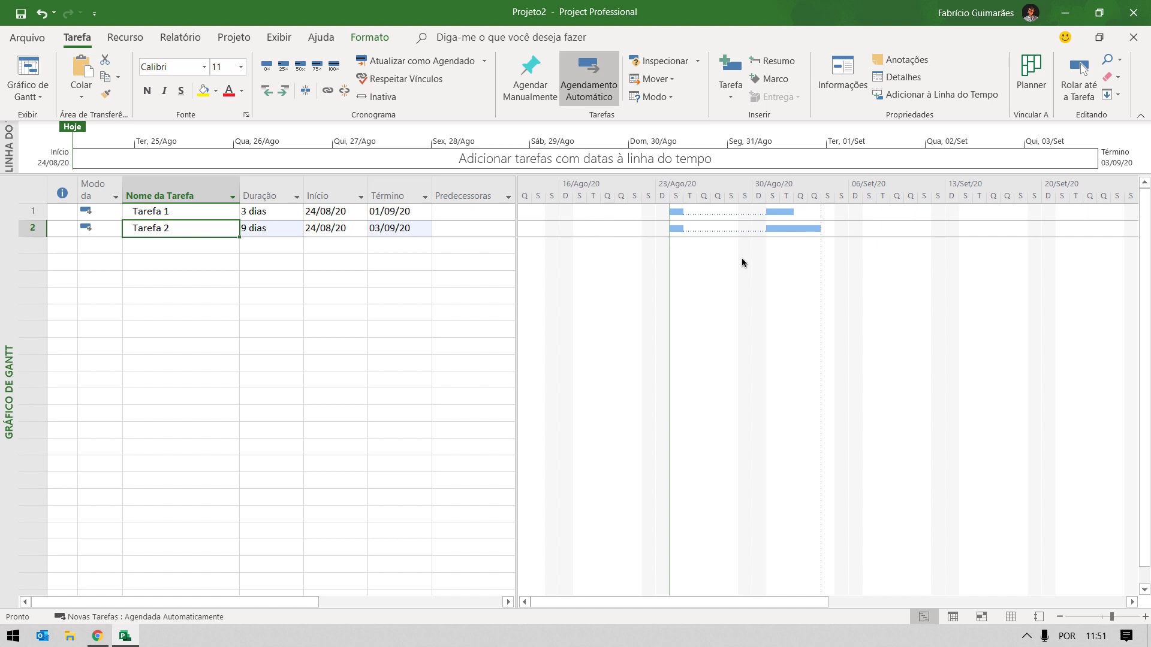
Insert the Tipo column before the Predecessoras column in the task table.
{"action": "left_click", "coordinate": [280, 232]}
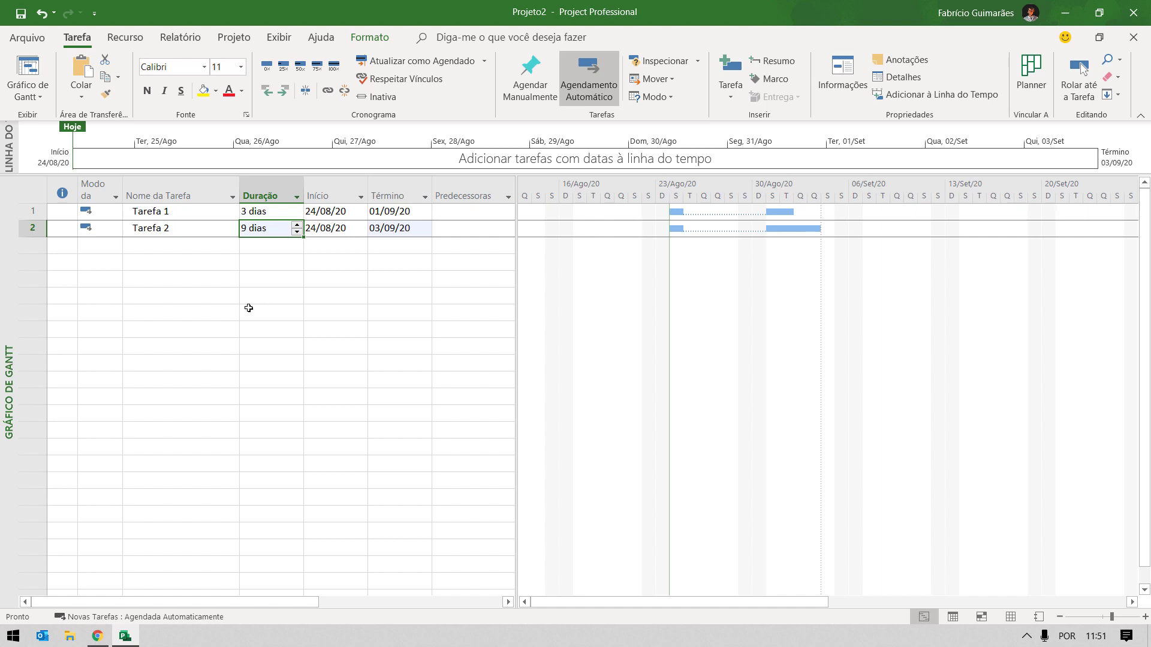
{"action": "right_click", "coordinate": [469, 200]}
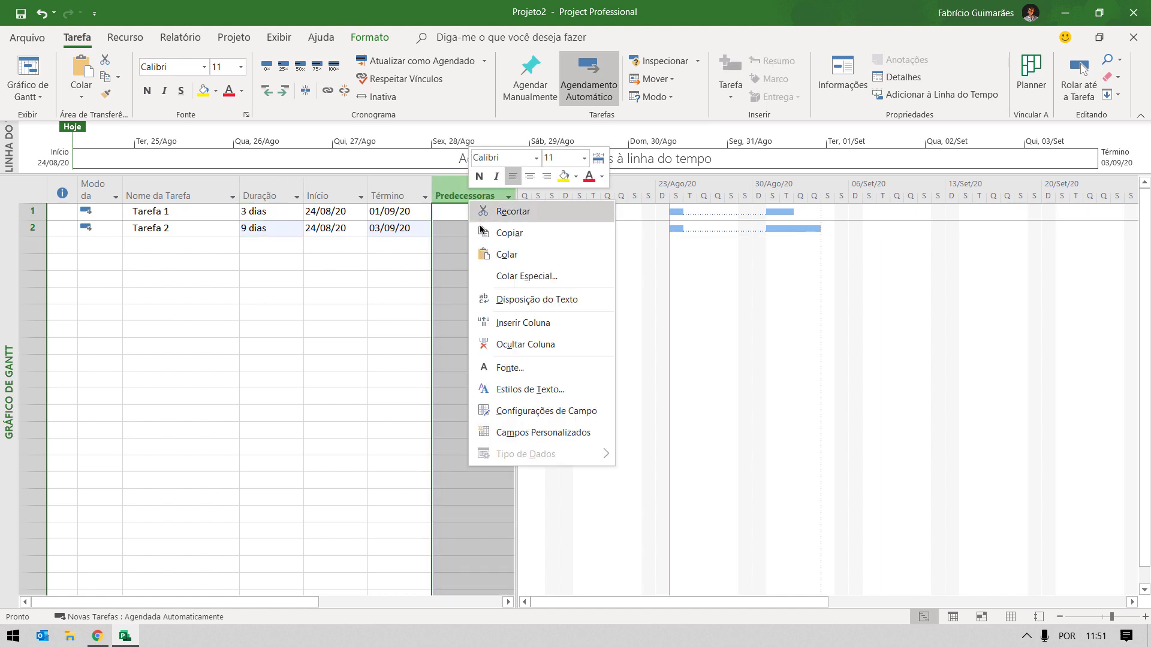
{"action": "left_click", "coordinate": [505, 326]}
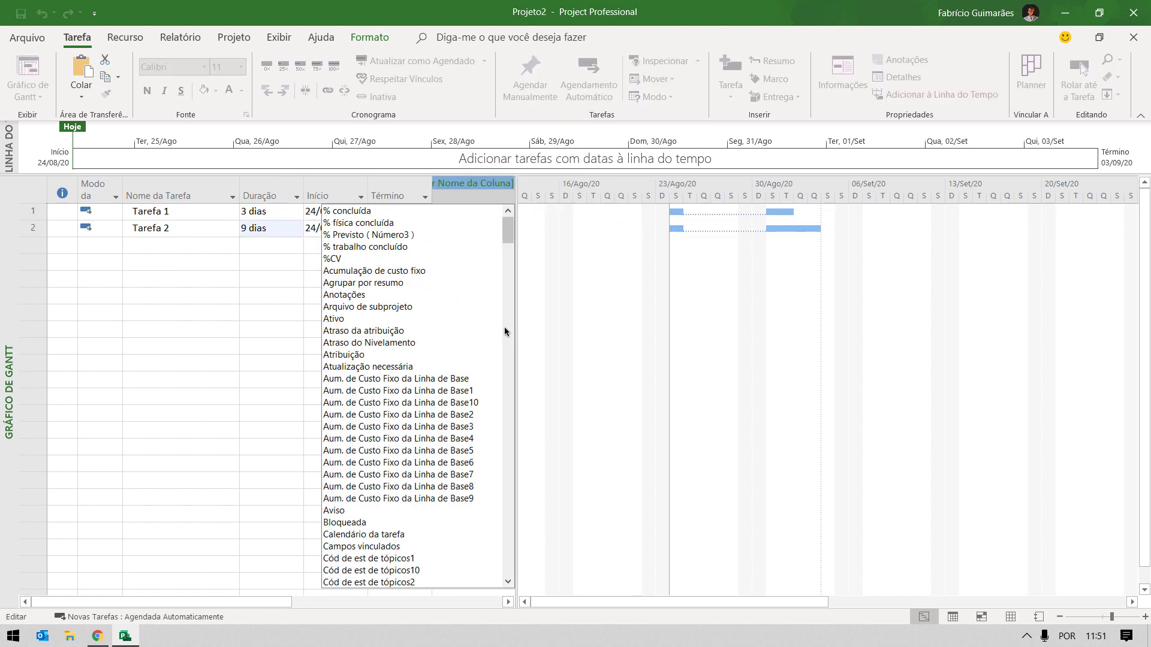
{"action": "type", "text": "Tipo"}
{"action": "key", "text": "Return"}
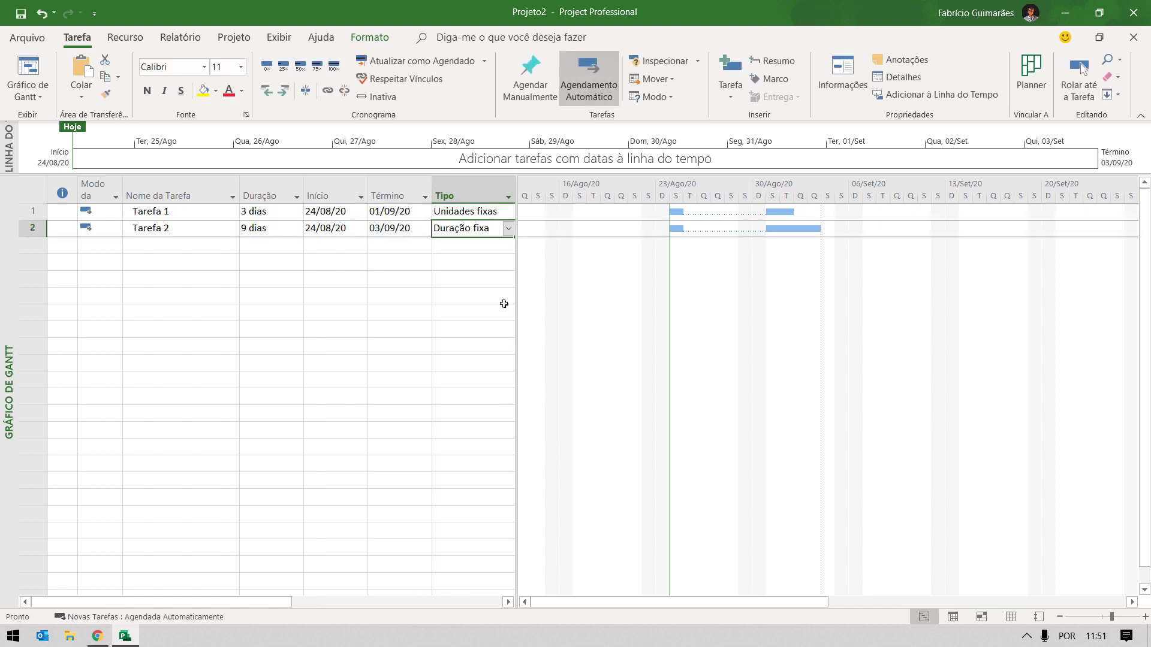
{"action": "left_click", "coordinate": [501, 282]}
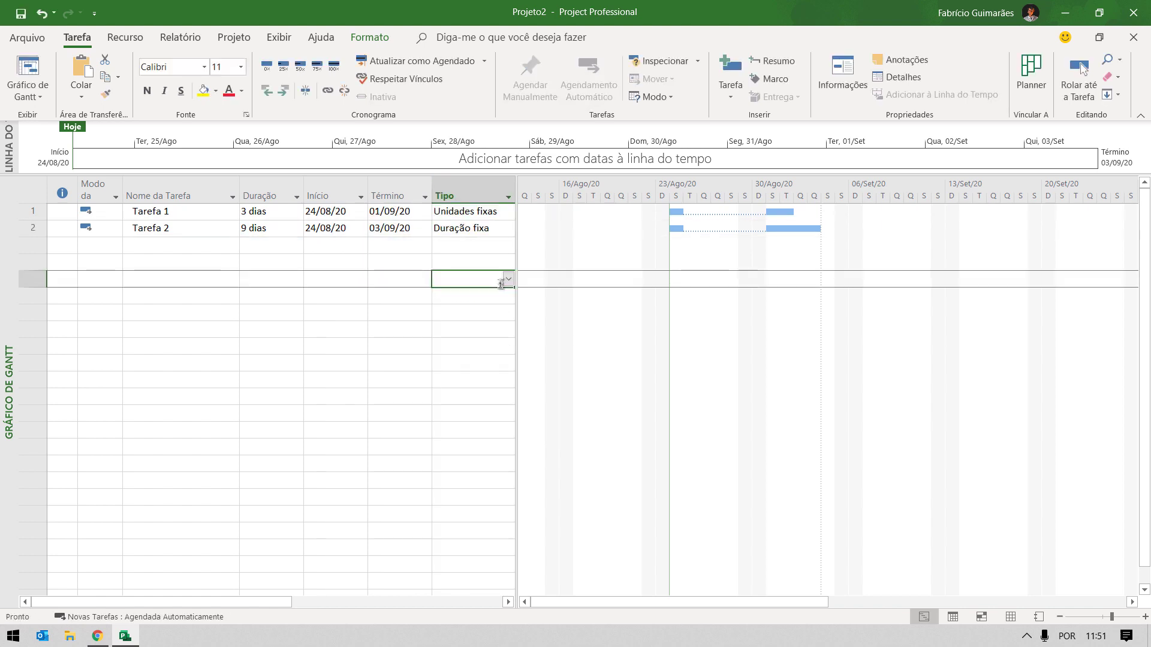
Compare the duration, start and finish dates of the split Tarefa 2 with those of Tarefa 1.
{"action": "left_click", "coordinate": [213, 228]}
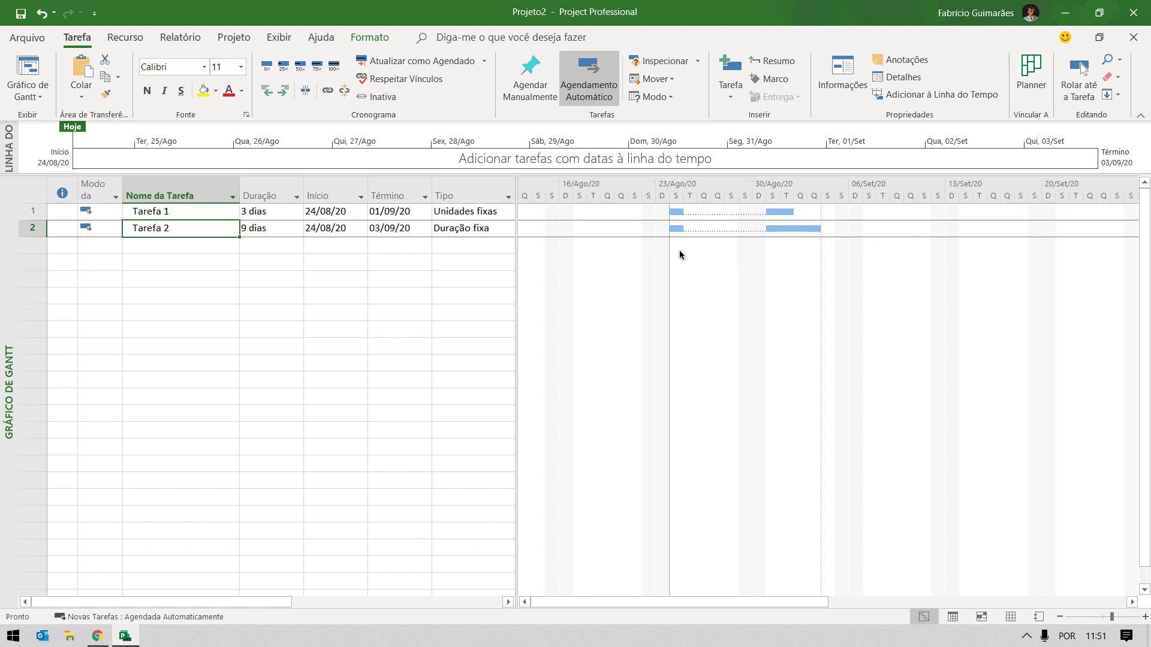
{"action": "left_click", "coordinate": [319, 229]}
{"action": "left_click", "coordinate": [407, 230]}
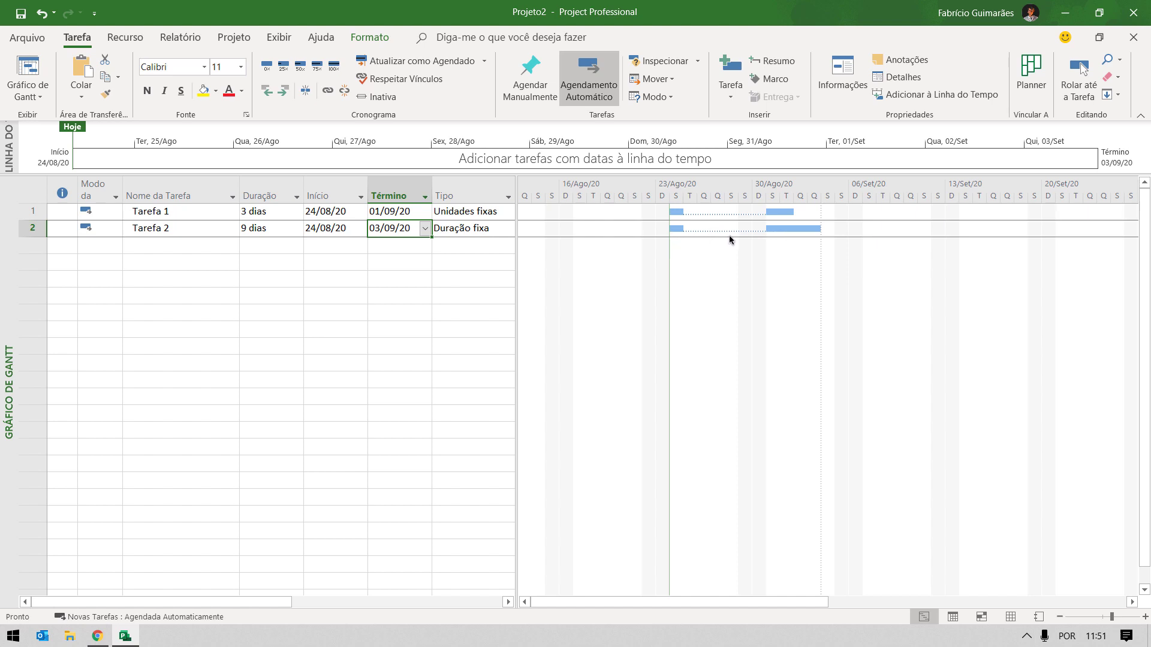
{"action": "left_click", "coordinate": [274, 228]}
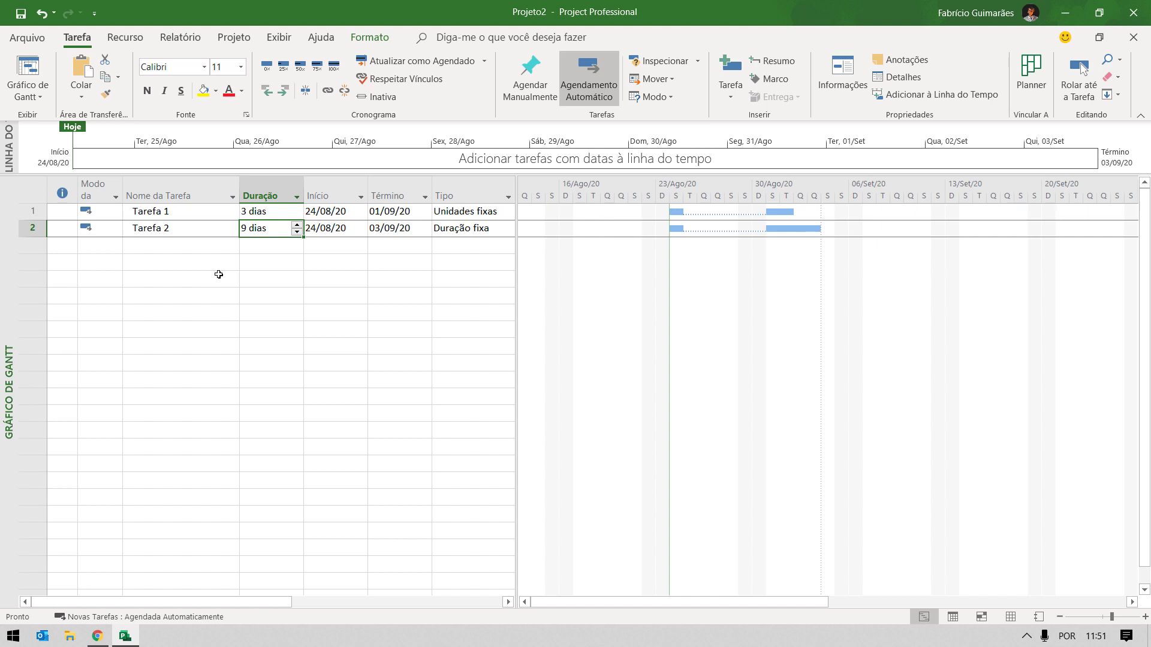
{"action": "left_click", "coordinate": [201, 224]}
{"action": "left_click", "coordinate": [196, 213]}
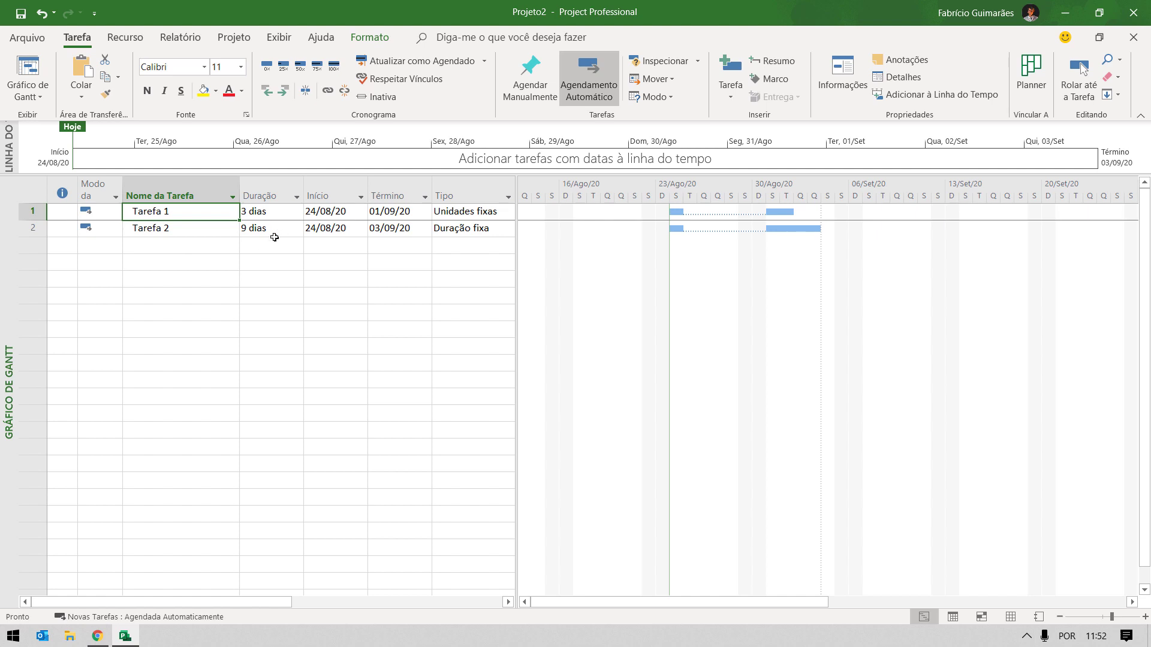
{"action": "left_click", "coordinate": [203, 228]}
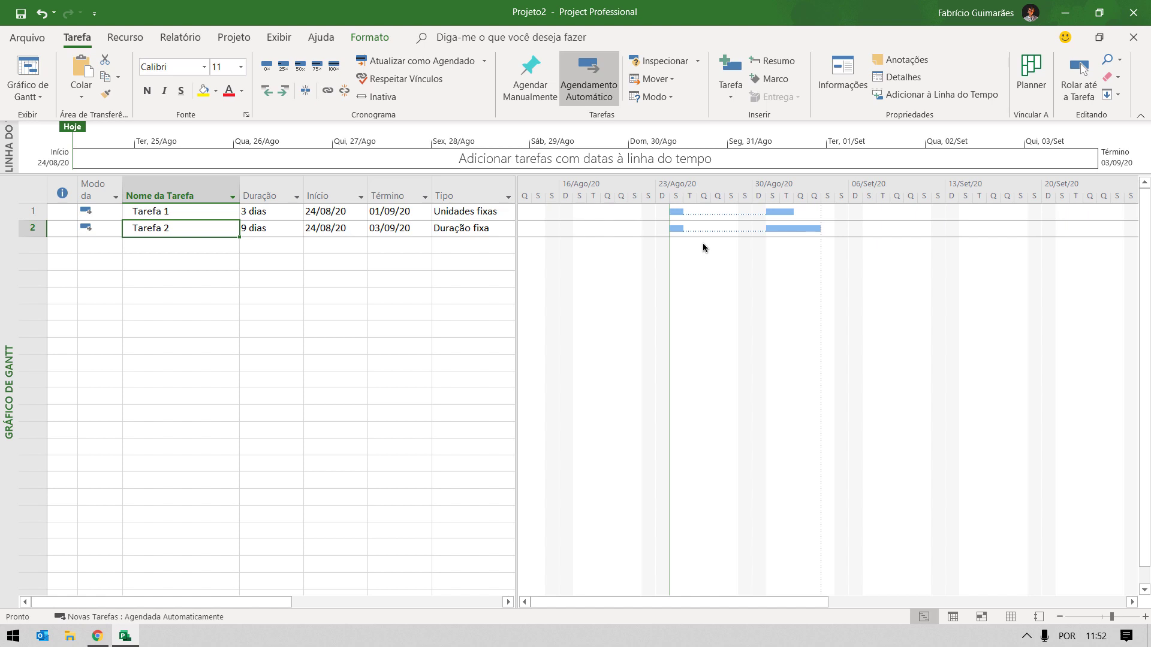
{"action": "left_click", "coordinate": [206, 214]}
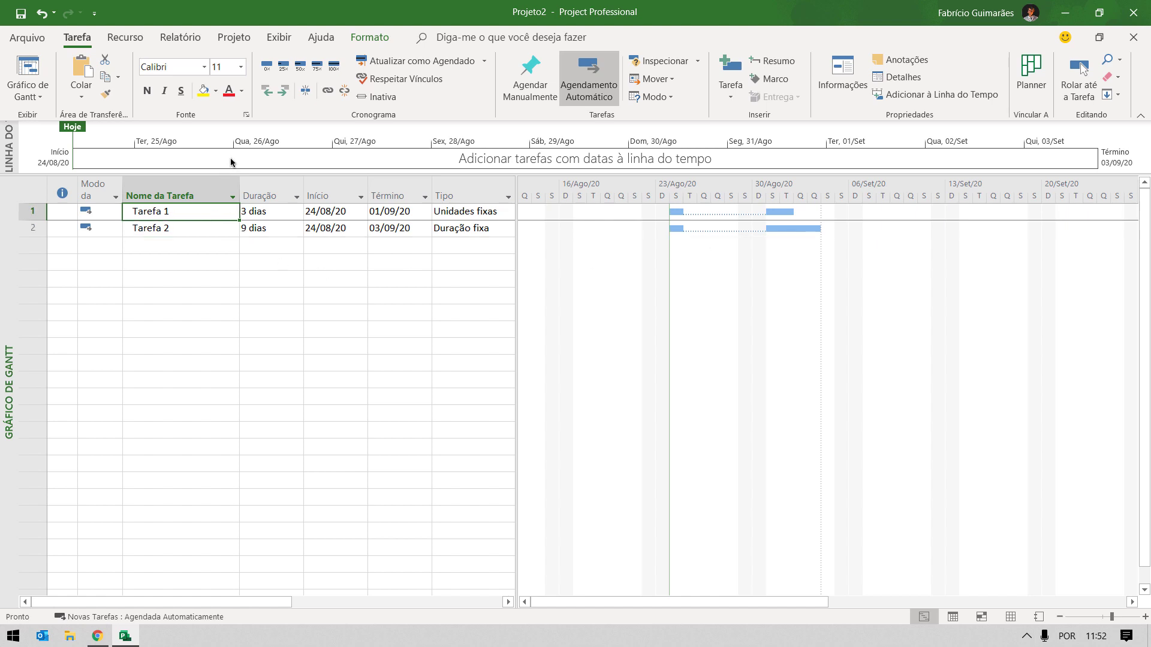
Add the resources Recurso 1 and Recurso 2 to the resource sheet, and return to the Gantt chart.
{"action": "left_click", "coordinate": [279, 37]}
{"action": "left_click", "coordinate": [262, 81]}
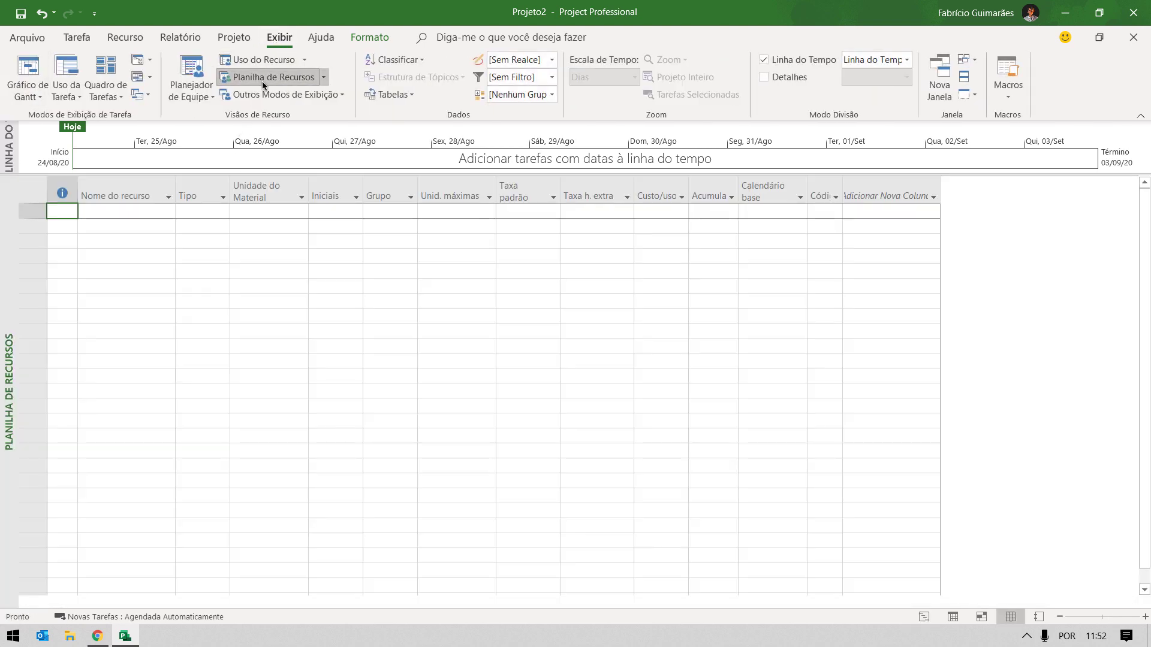
{"action": "left_click", "coordinate": [147, 213]}
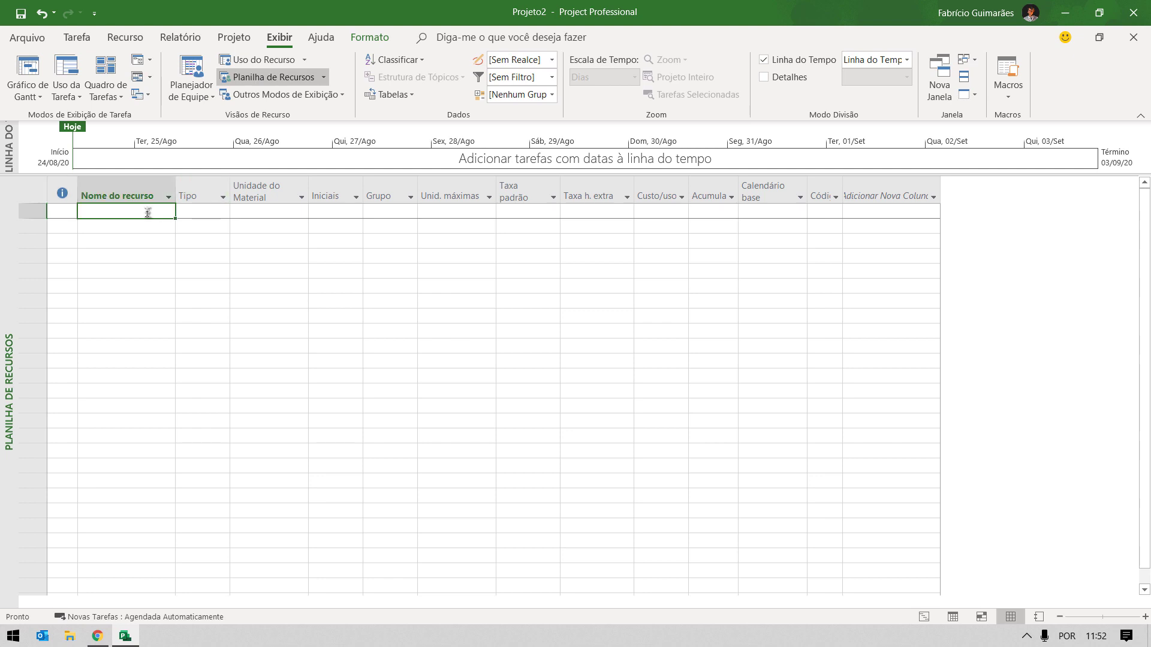
{"action": "type", "text": "Recurso 1"}
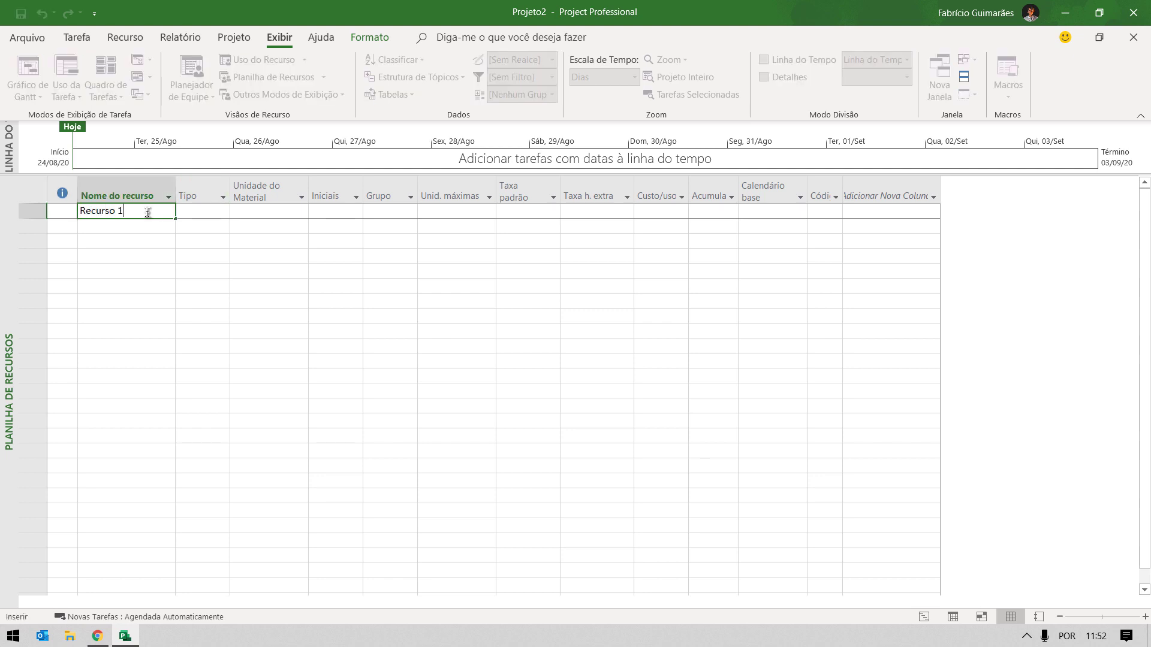
{"action": "key", "text": "Return"}
{"action": "type", "text": "Recurso 2"}
{"action": "key", "text": "Return"}
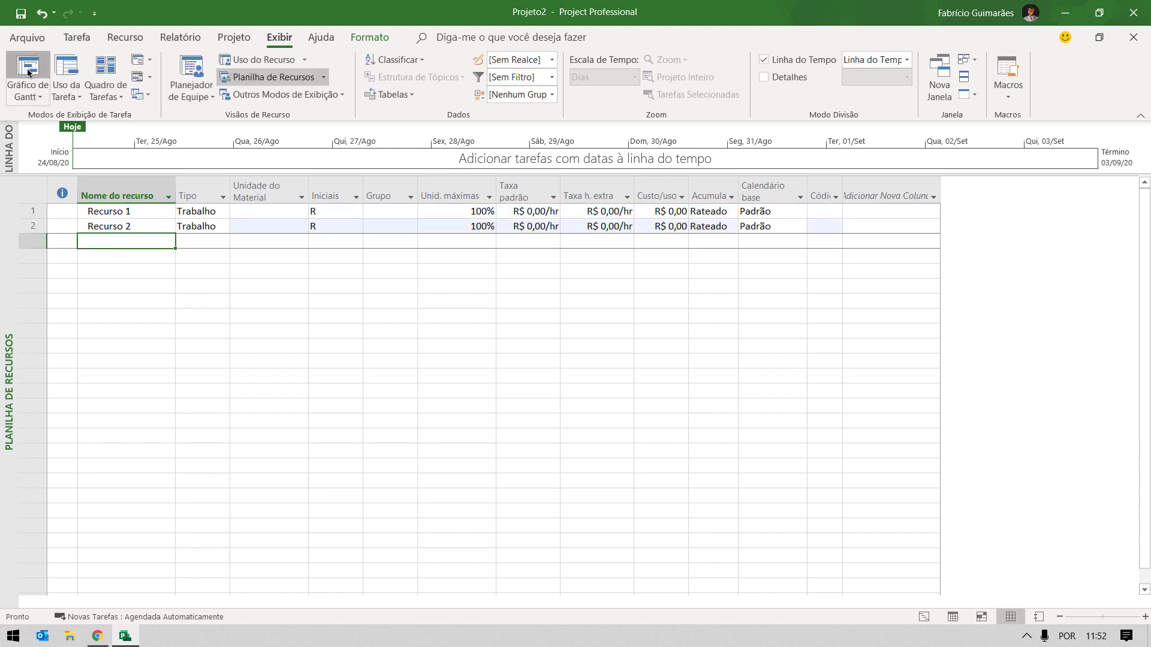
{"action": "left_click", "coordinate": [28, 72]}
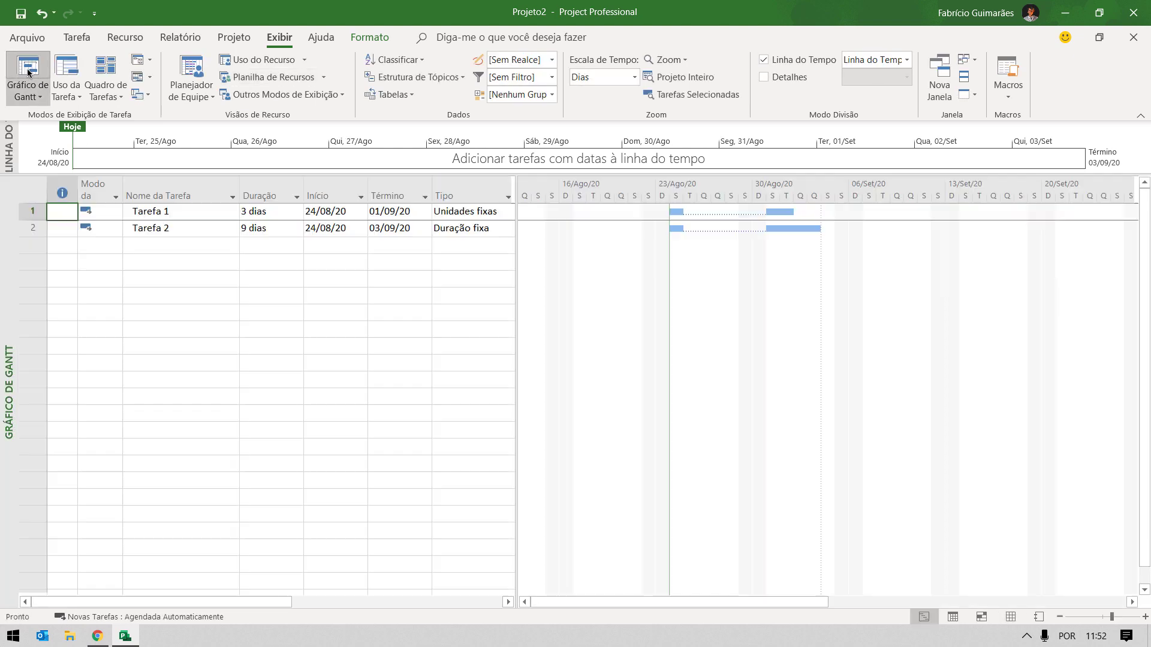
Assign Recurso 1 to Tarefa 1 and Recurso 2 to Tarefa 2, and close the resource assignment dialog.
{"action": "left_click", "coordinate": [124, 37]}
{"action": "left_click", "coordinate": [90, 75]}
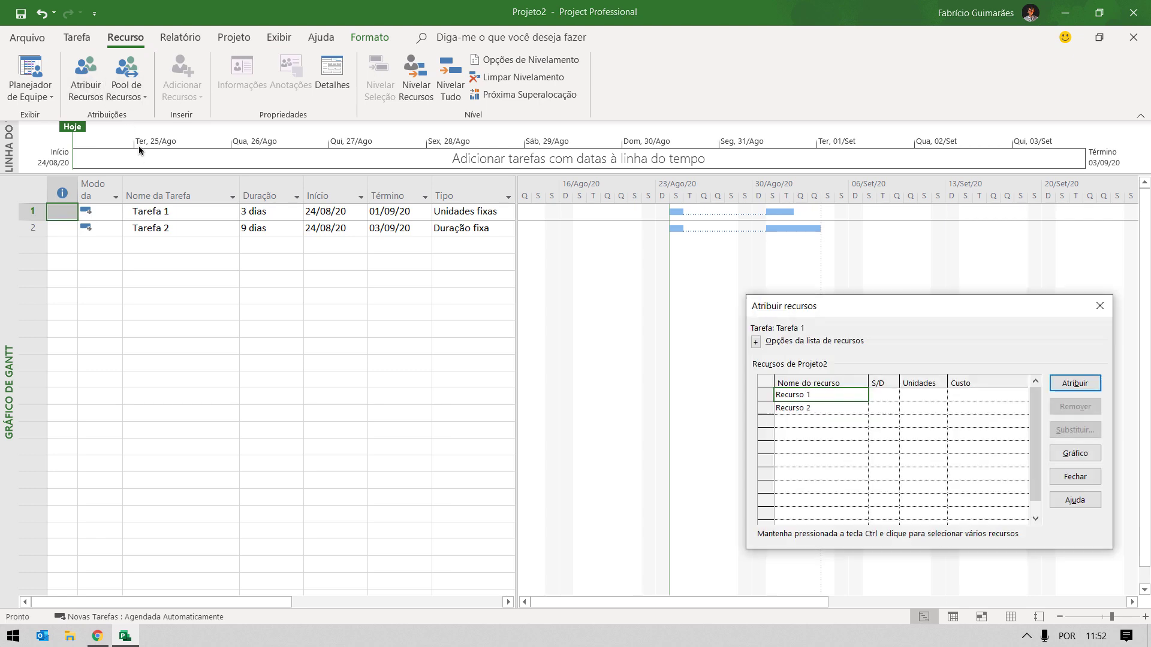
{"action": "left_click", "coordinate": [197, 214]}
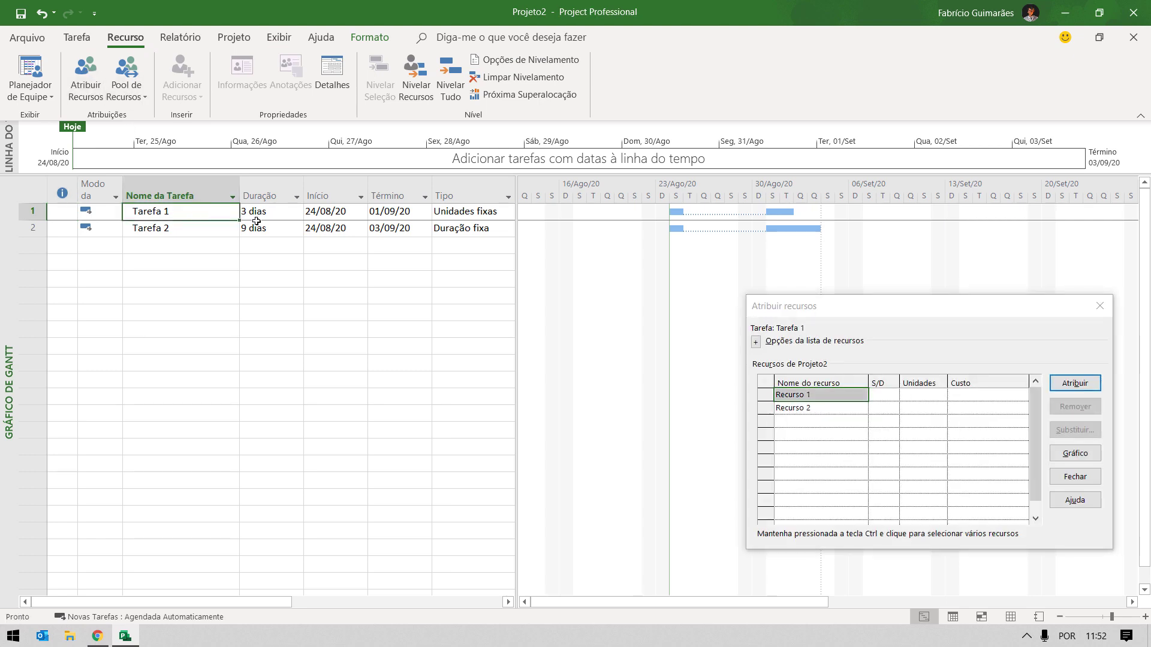
{"action": "left_click", "coordinate": [1072, 384]}
{"action": "left_click", "coordinate": [192, 231]}
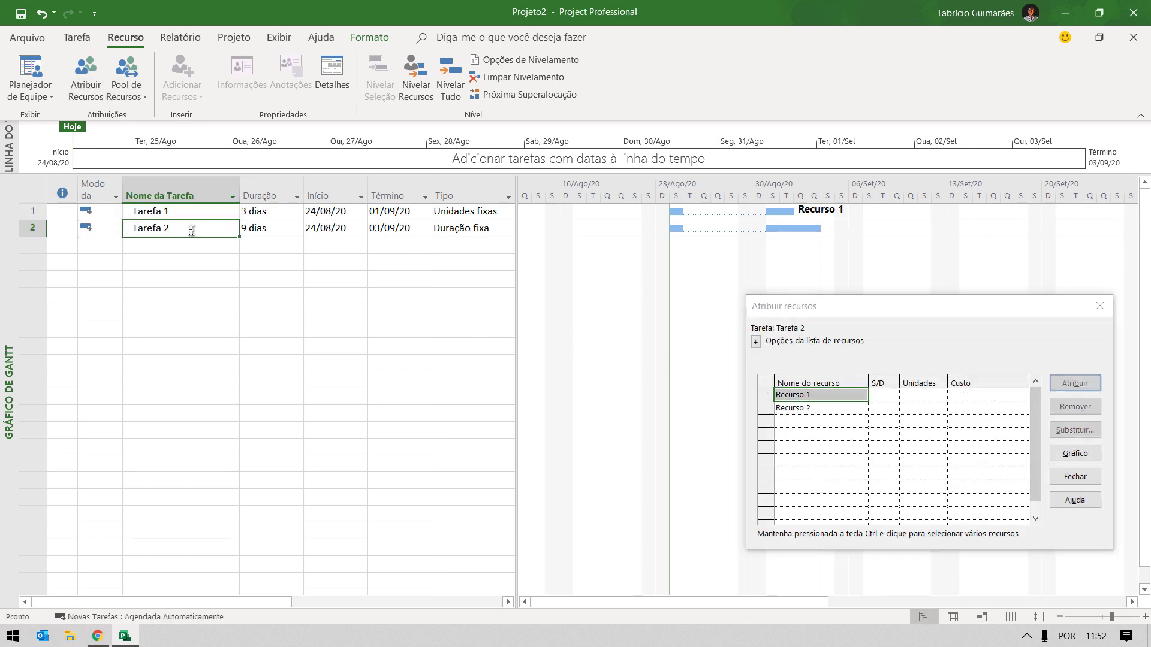
{"action": "left_click", "coordinate": [1075, 388]}
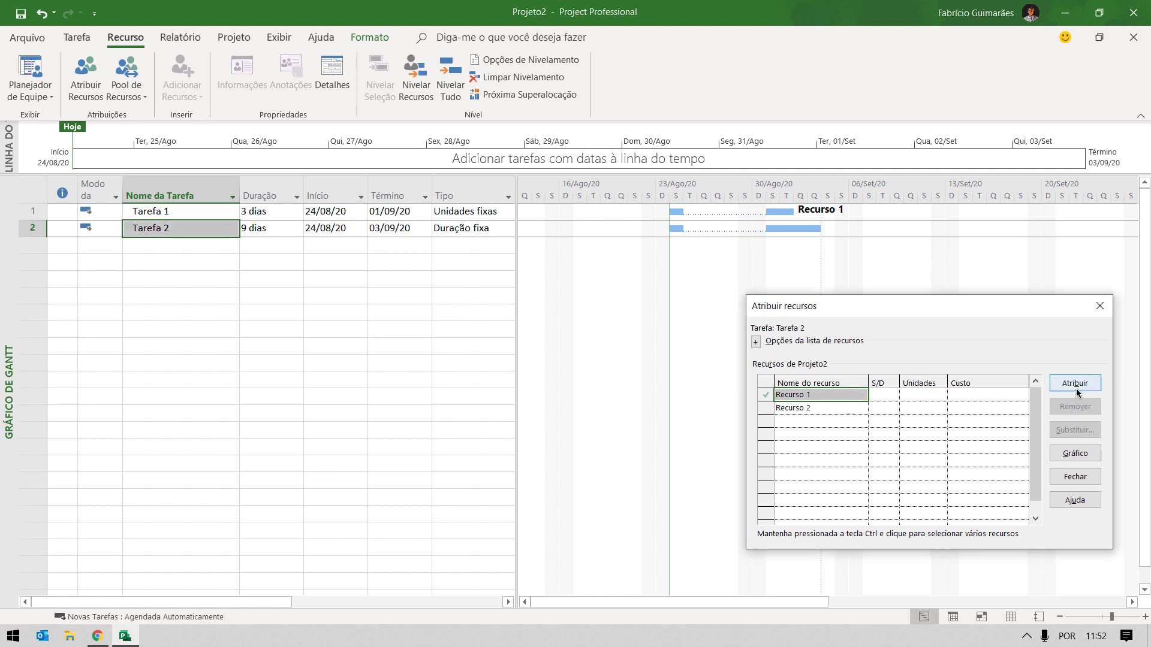
{"action": "left_click", "coordinate": [1074, 476]}
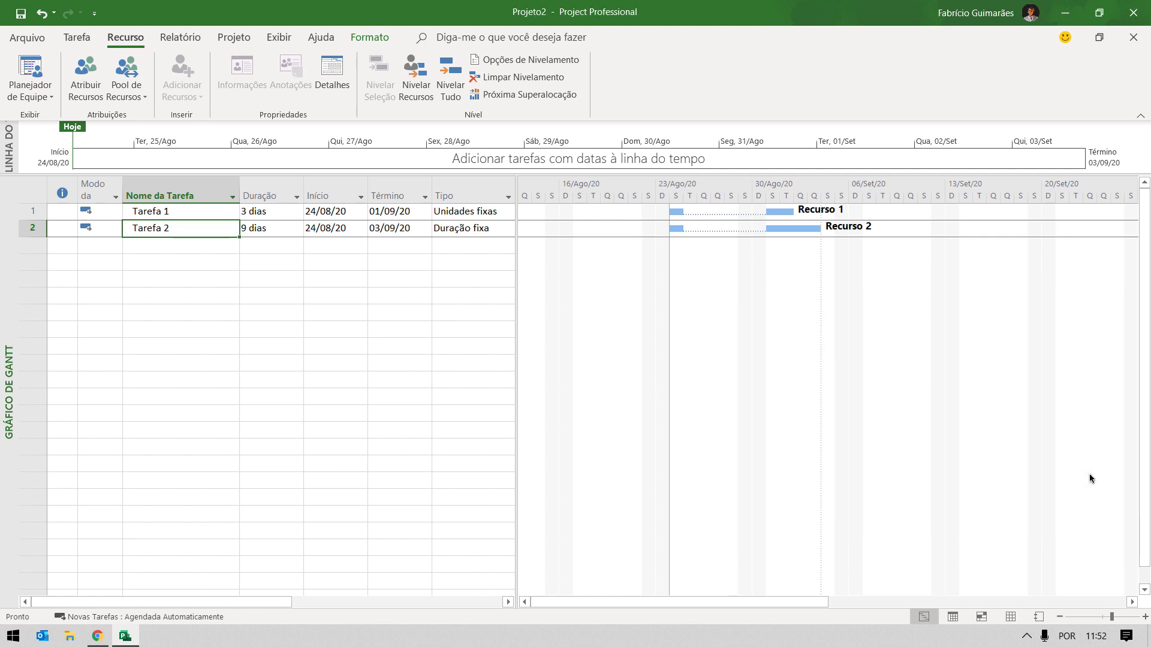
Hide the timeline and show the details pane with the Uso do Recurso view for Tarefa 1.
{"action": "left_click", "coordinate": [197, 213]}
{"action": "left_click", "coordinate": [280, 38]}
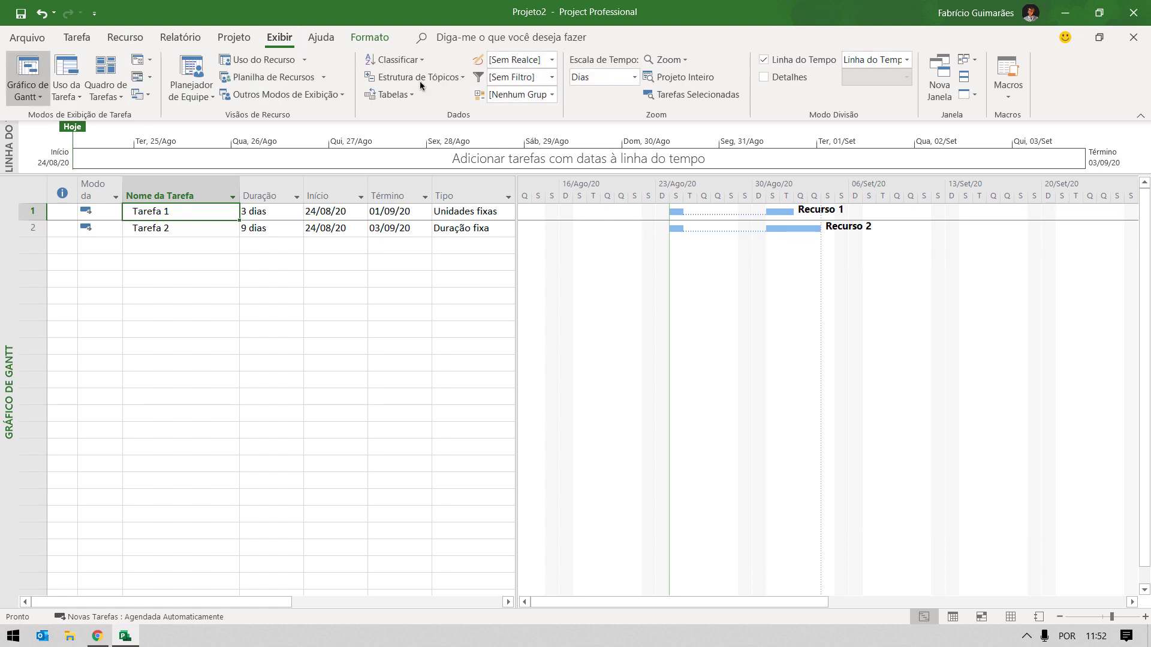
{"action": "left_click", "coordinate": [763, 59]}
{"action": "left_click", "coordinate": [764, 76]}
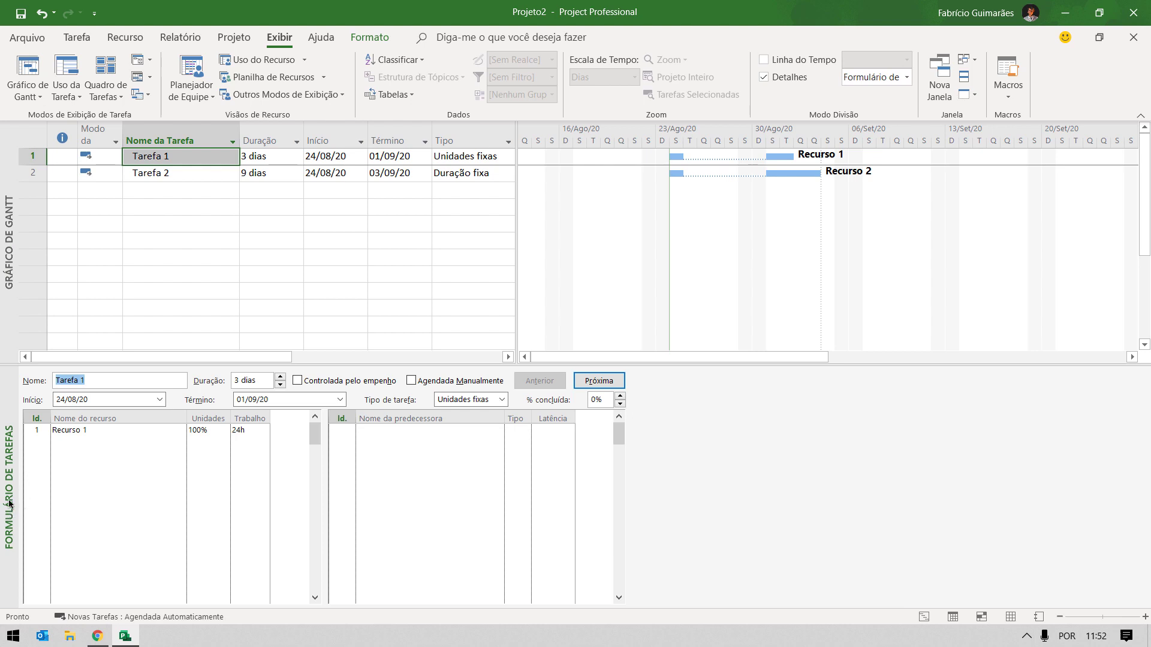
{"action": "left_click", "coordinate": [262, 60]}
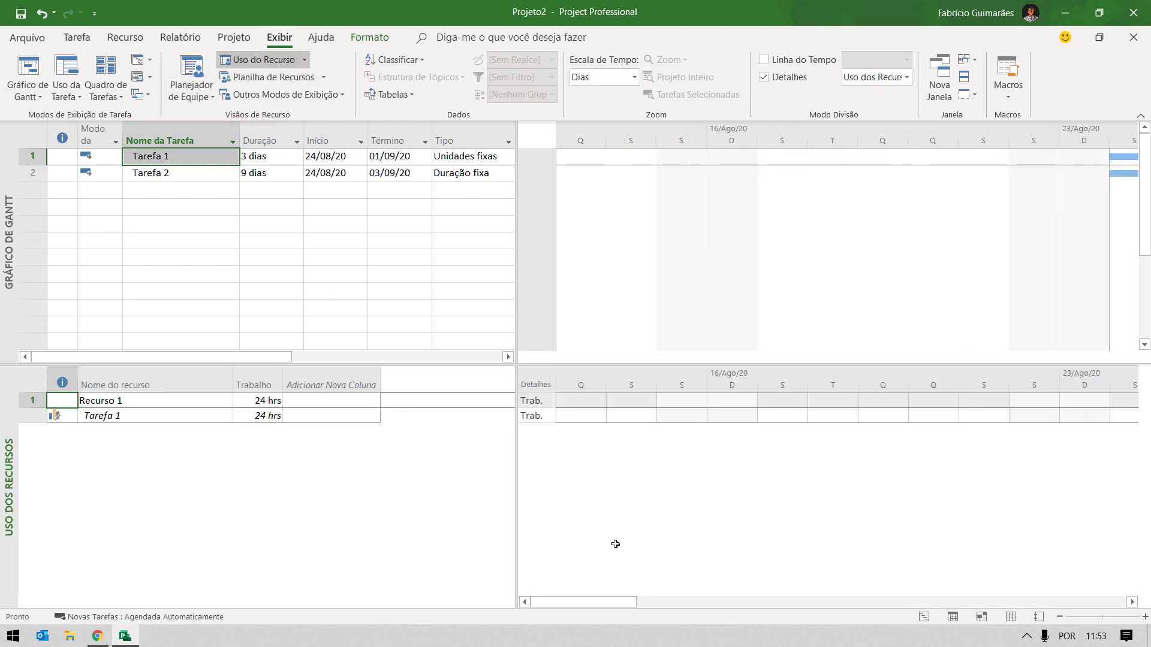
Examine the daily work hours of Recurso 1 on Tarefa 1 before, during and after the interruption.
{"action": "left_click_drag", "start_coordinate": [598, 610], "coordinate": [816, 623]}
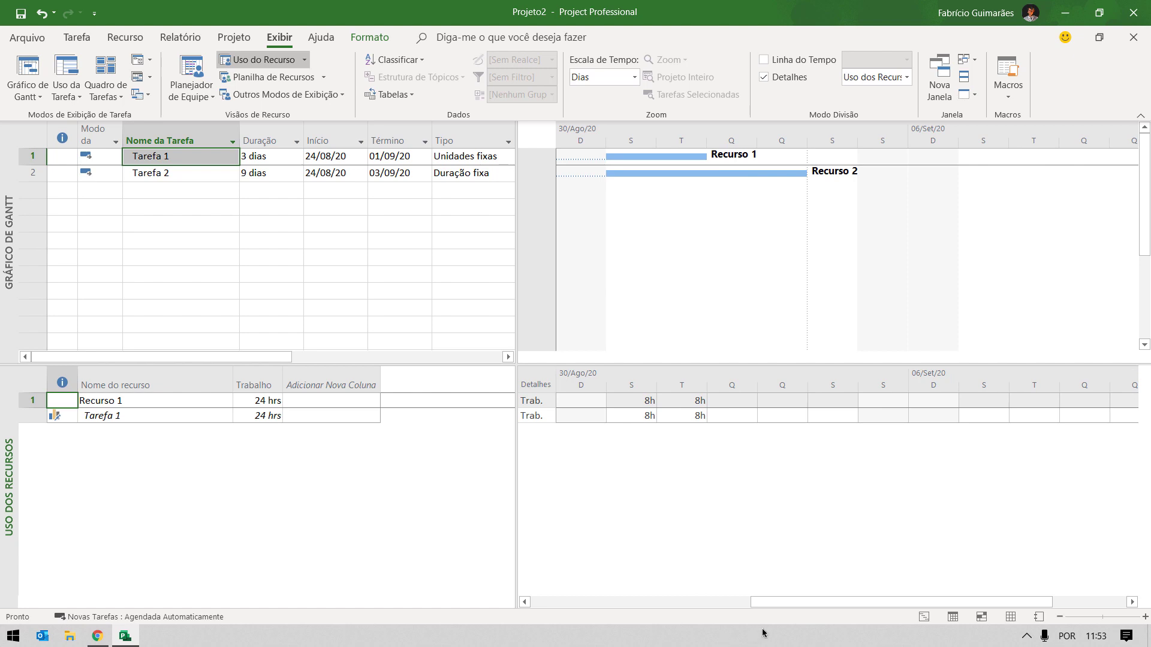
{"action": "left_click_drag", "start_coordinate": [784, 602], "coordinate": [631, 604]}
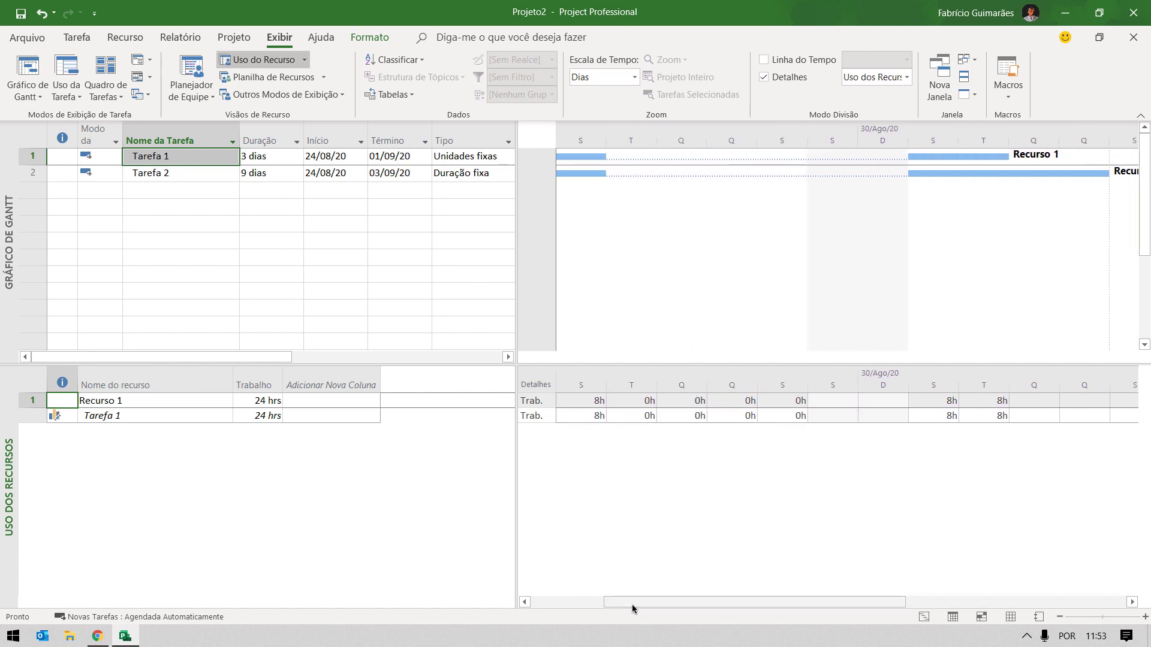
{"action": "left_click_drag", "start_coordinate": [636, 402], "coordinate": [786, 419]}
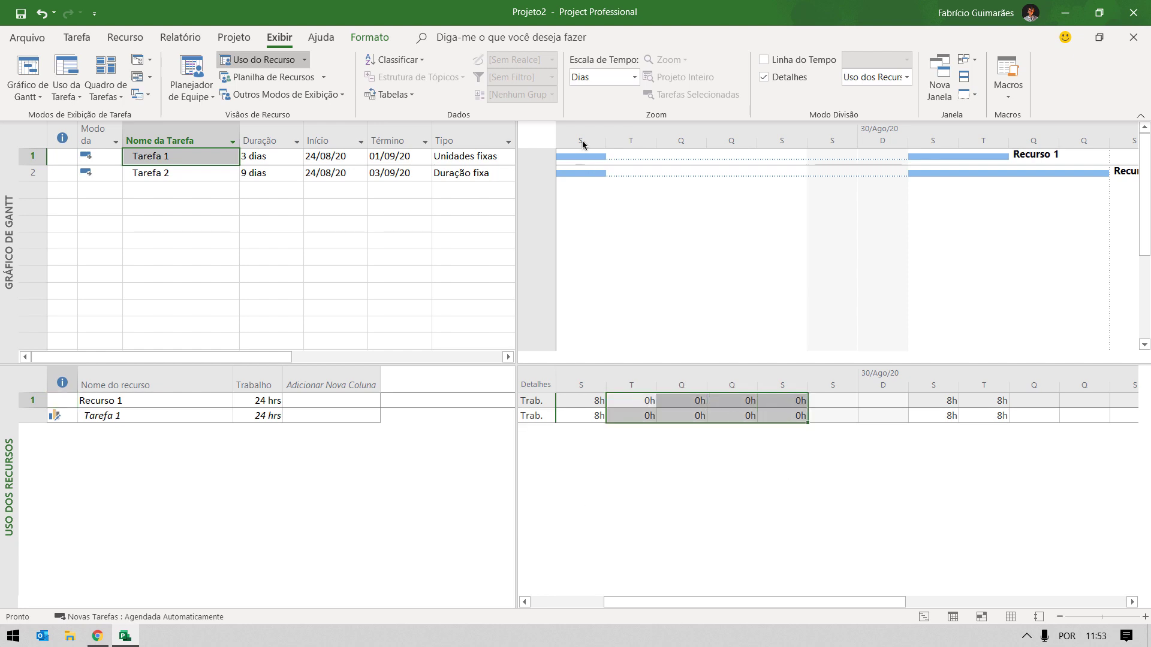
{"action": "left_click_drag", "start_coordinate": [577, 402], "coordinate": [579, 415]}
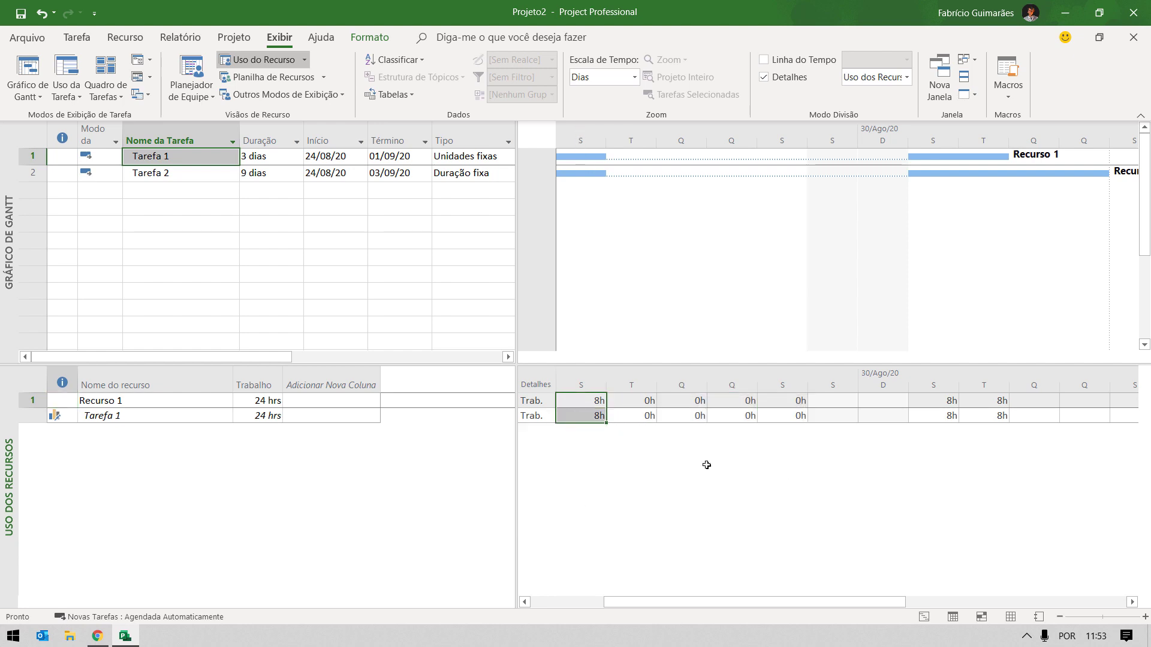
{"action": "left_click", "coordinate": [938, 405]}
{"action": "left_click_drag", "start_coordinate": [939, 412], "coordinate": [987, 417]}
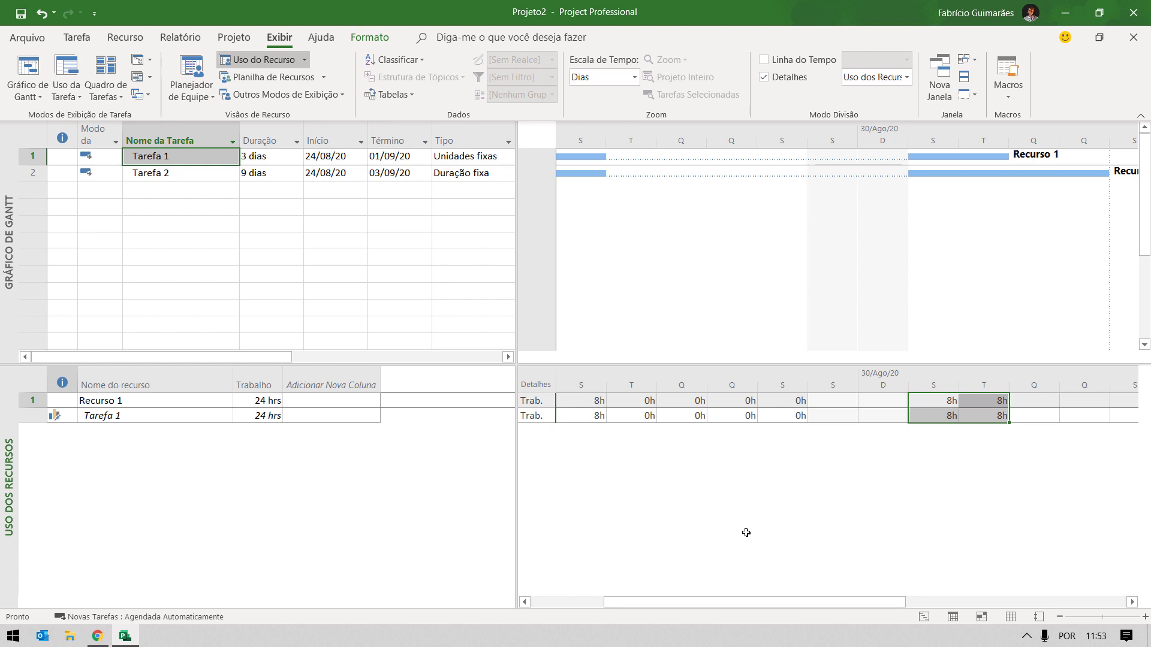
{"action": "left_click_drag", "start_coordinate": [639, 398], "coordinate": [783, 418]}
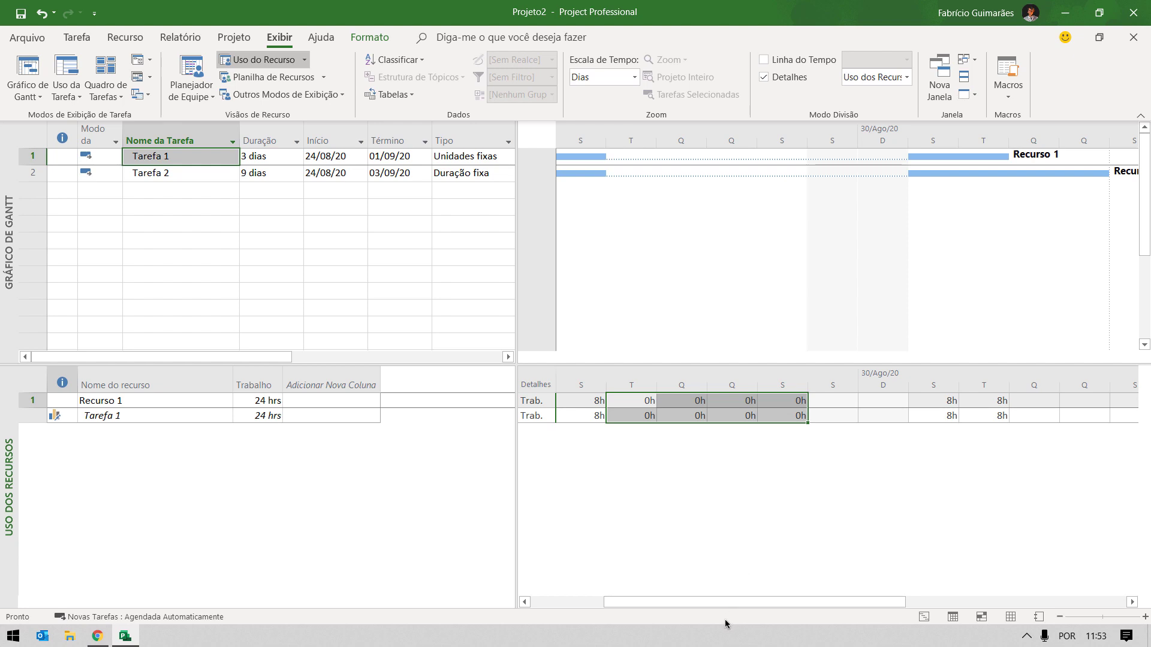
Compare the daily work hours of Recurso 2 on Tarefa 2 with those of Tarefa 1, and close the details pane.
{"action": "left_click", "coordinate": [195, 174]}
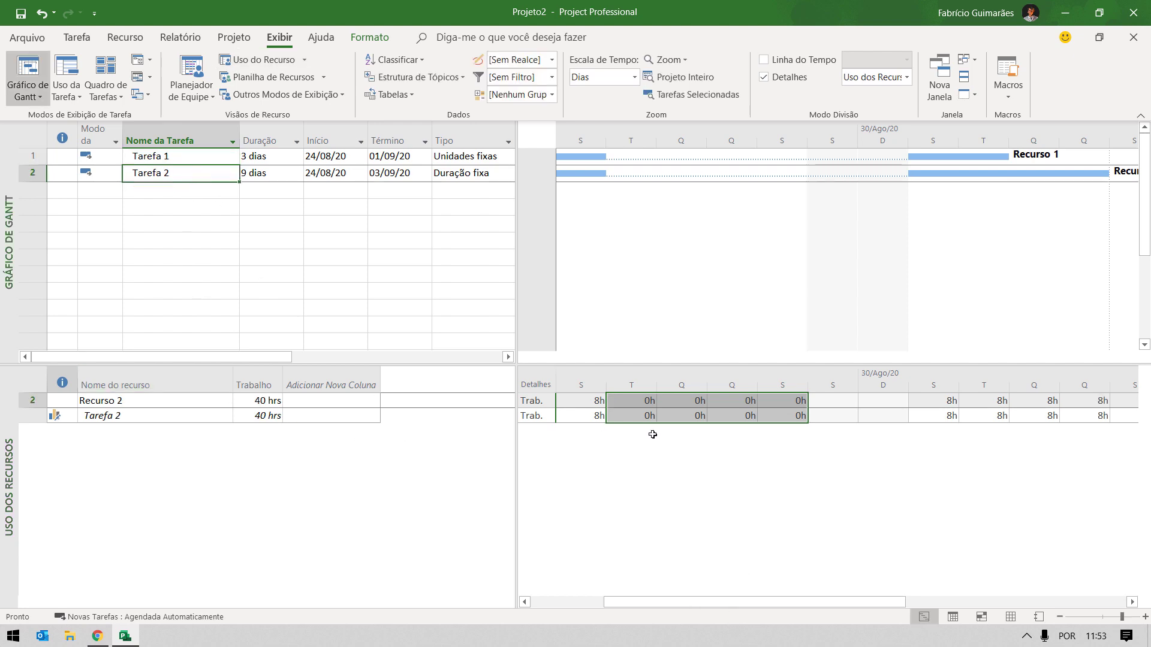
{"action": "left_click", "coordinate": [664, 415]}
{"action": "left_click_drag", "start_coordinate": [641, 408], "coordinate": [791, 415]}
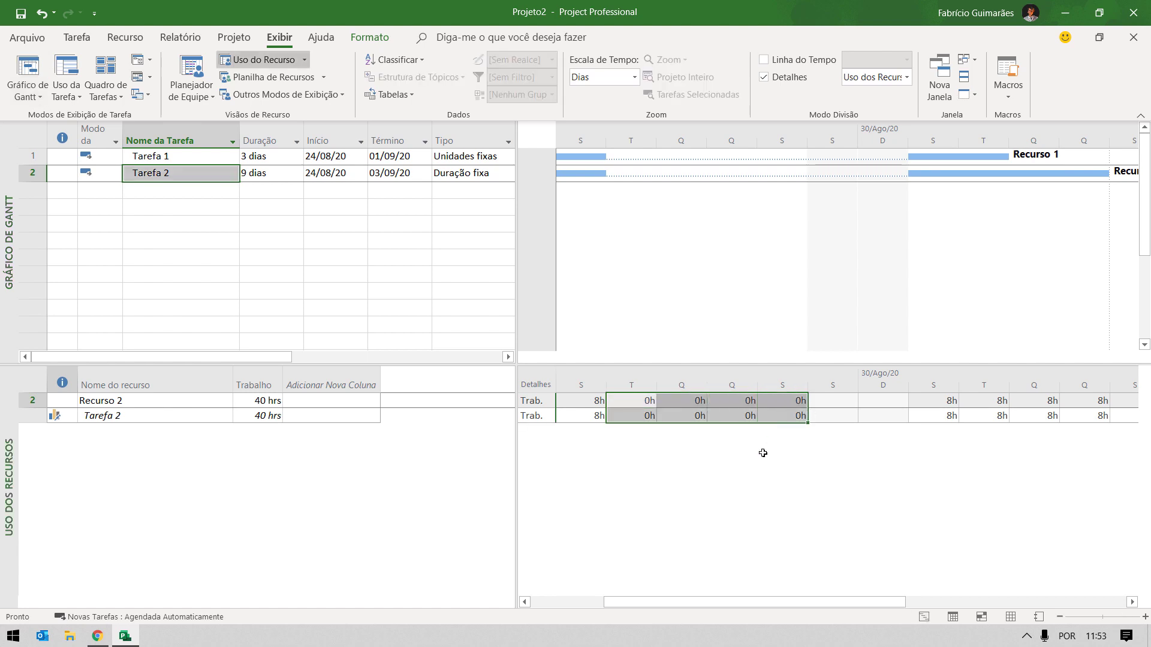
{"action": "left_click", "coordinate": [588, 417]}
{"action": "left_click_drag", "start_coordinate": [932, 416], "coordinate": [1104, 427]}
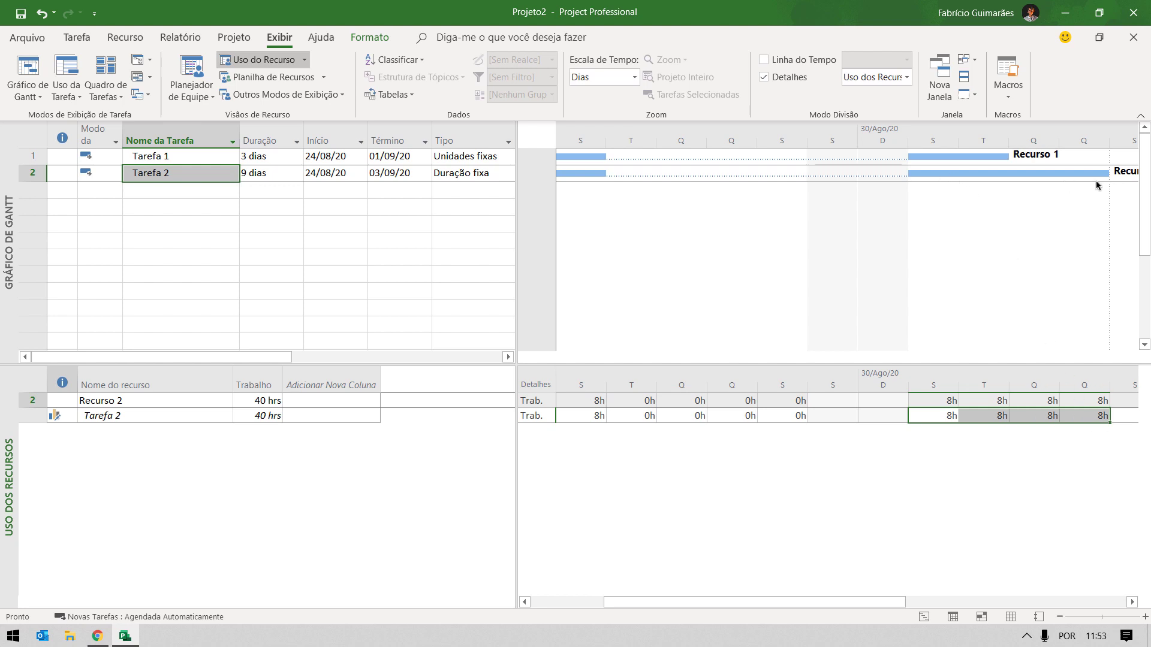
{"action": "left_click", "coordinate": [199, 156]}
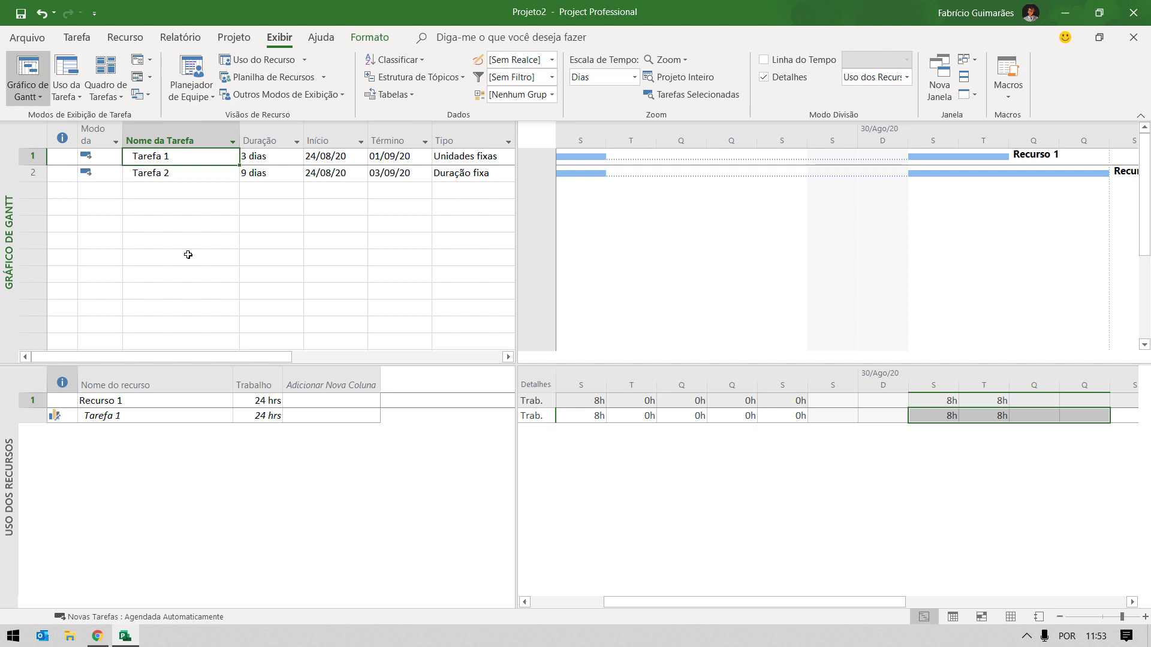
{"action": "left_click", "coordinate": [775, 82]}
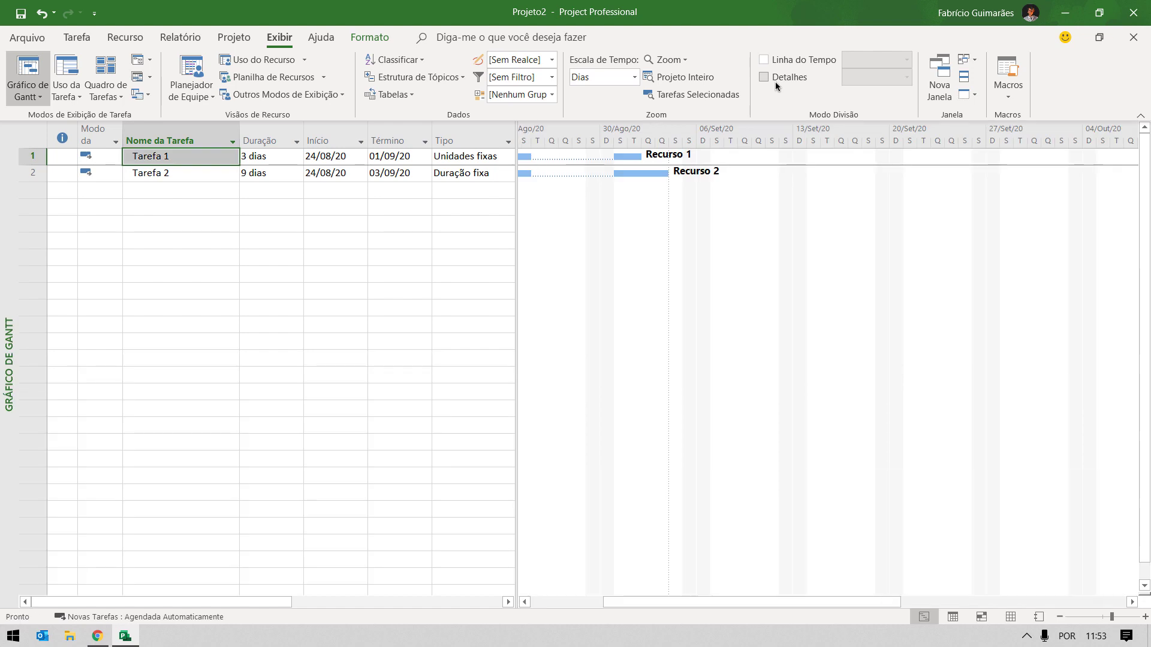
Split the second part of Tarefa 2 at 02/09/20 so that its remainder resumes on Monday 07/09/20.
{"action": "left_click", "coordinate": [193, 173]}
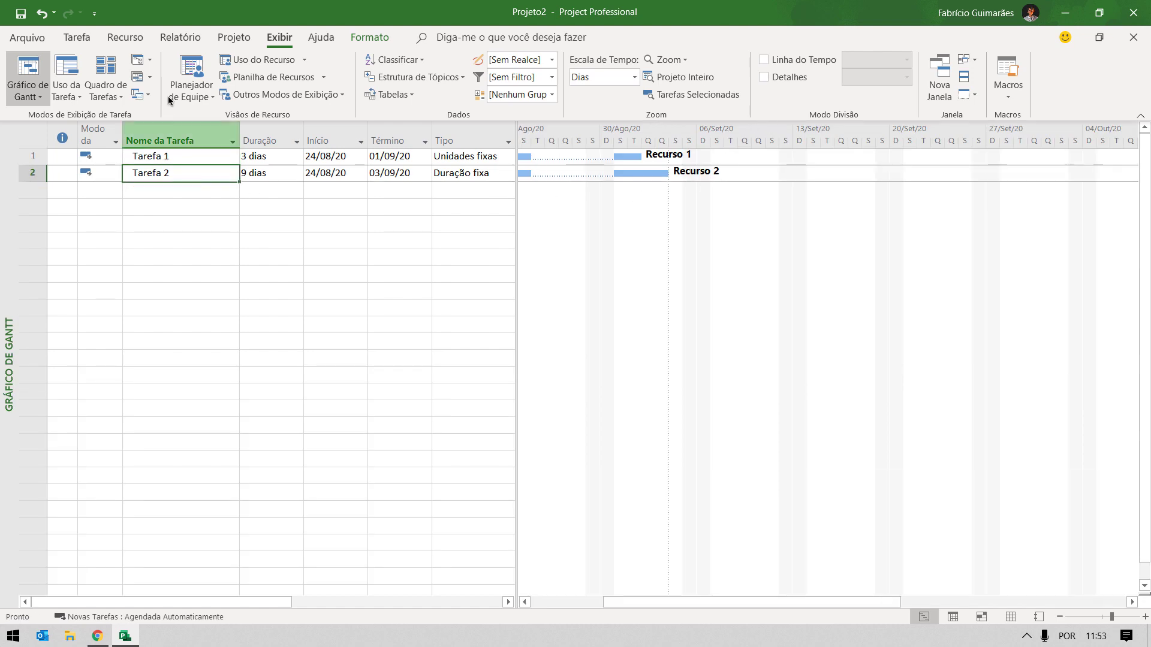
{"action": "left_click", "coordinate": [89, 40]}
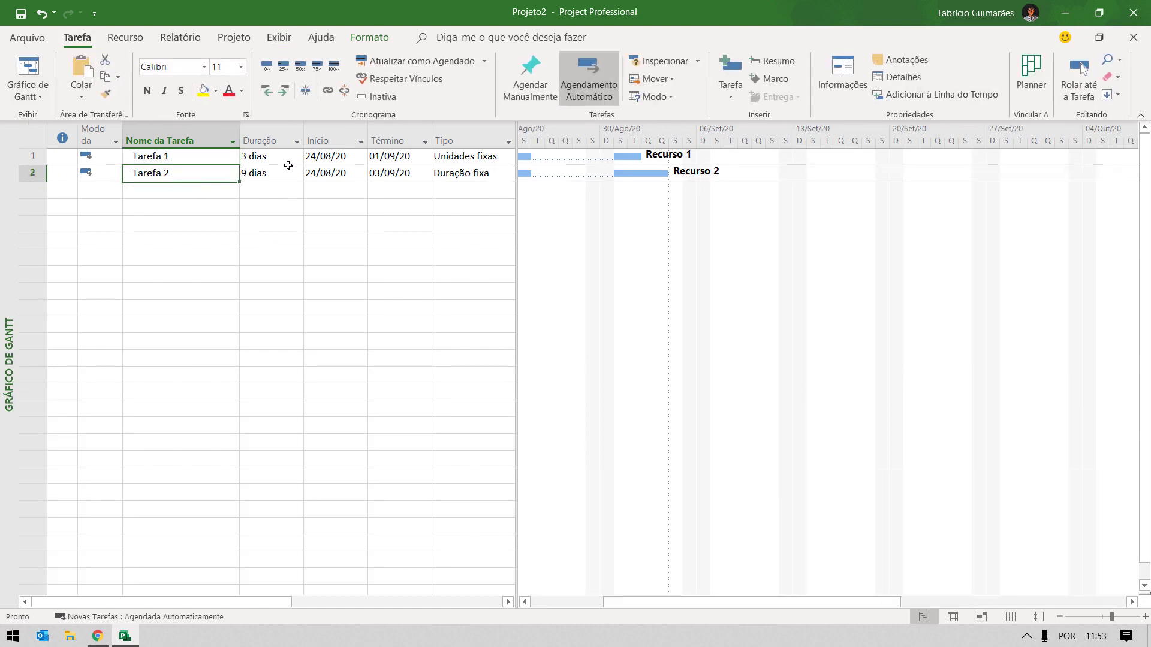
{"action": "left_click", "coordinate": [303, 93]}
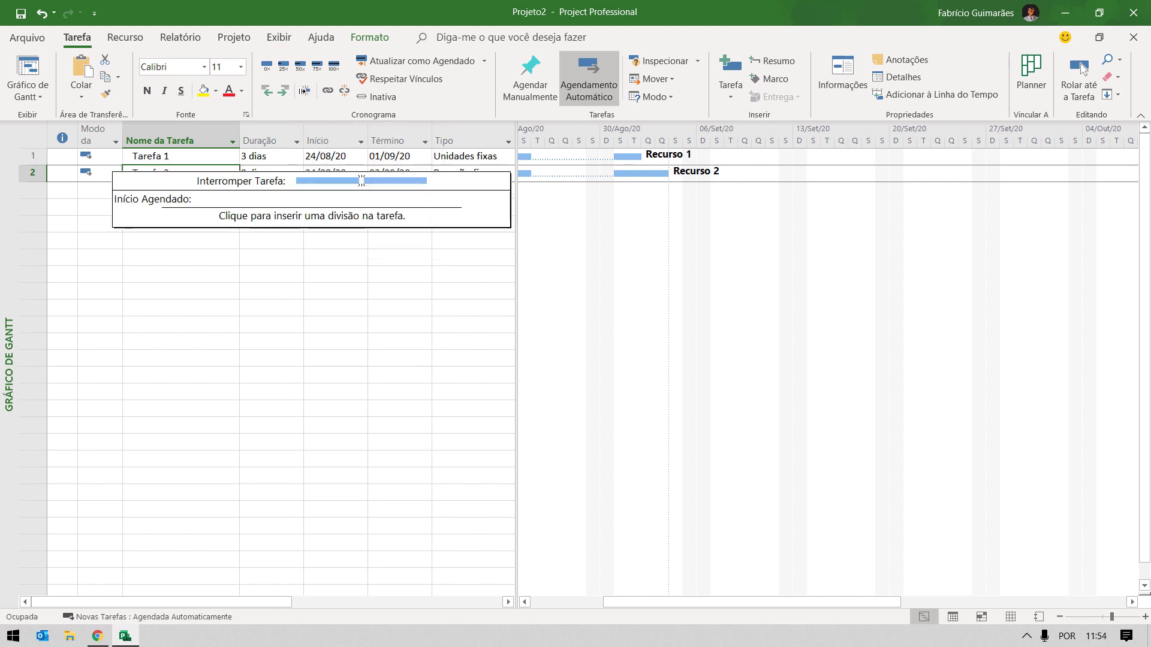
{"action": "left_click_drag", "start_coordinate": [648, 175], "coordinate": [719, 180]}
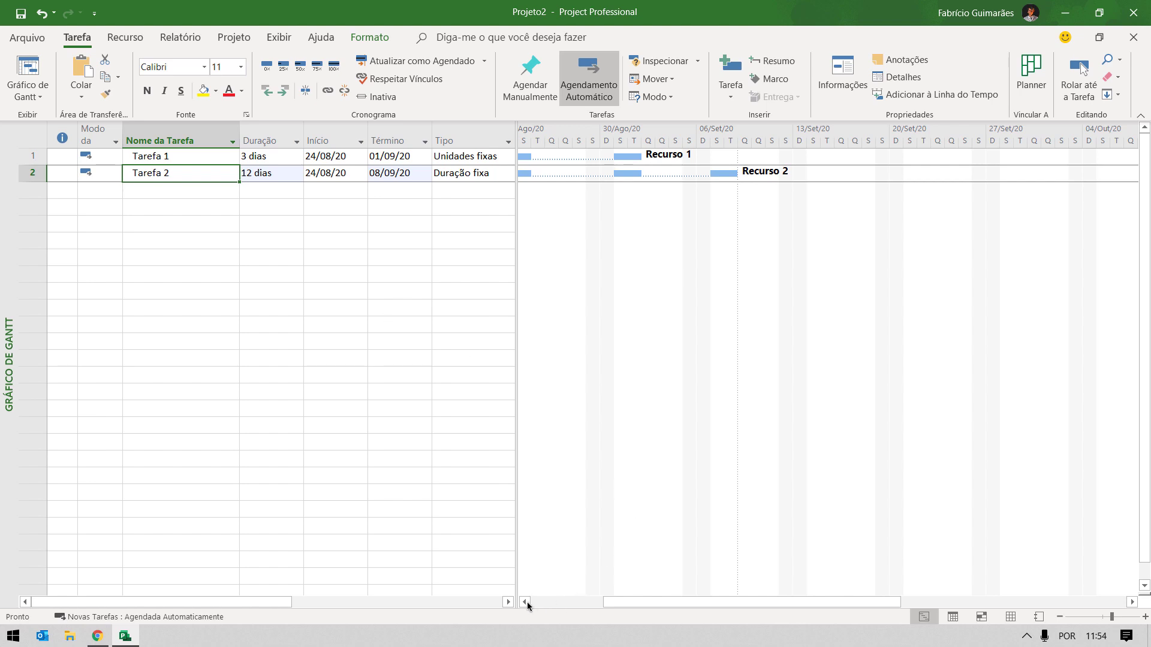
Move the later parts of Tarefa 2 back against the earlier ones in the Gantt chart to remove both splits.
{"action": "left_click", "coordinate": [525, 602]}
{"action": "left_click", "coordinate": [525, 602]}
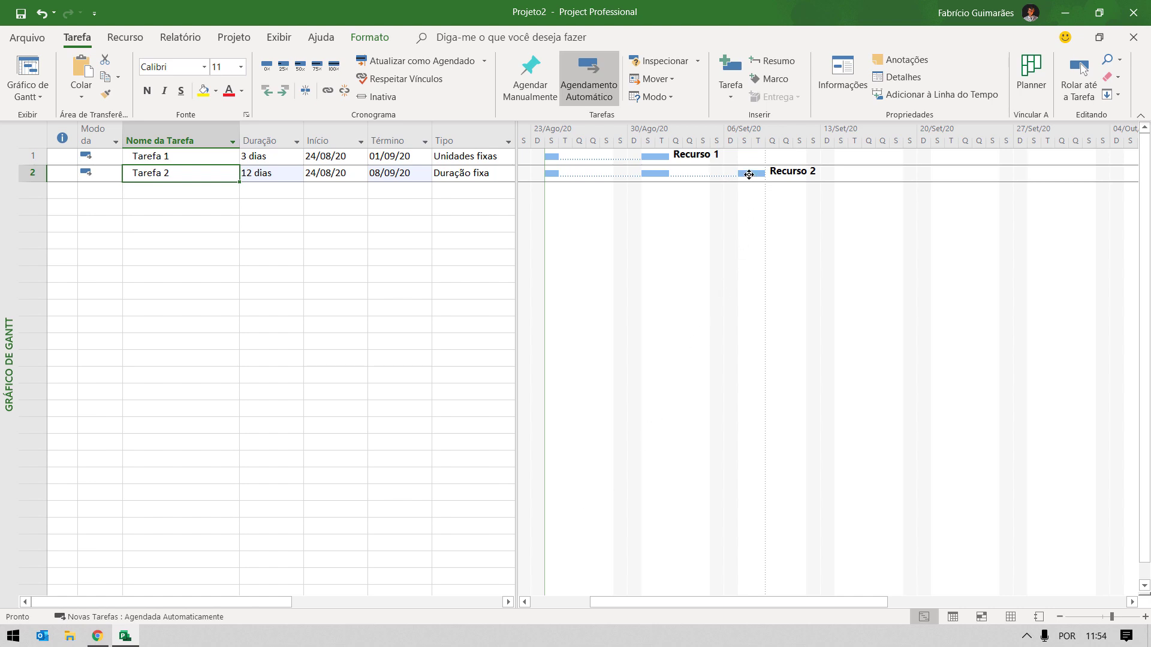
{"action": "left_click_drag", "start_coordinate": [749, 174], "coordinate": [679, 175]}
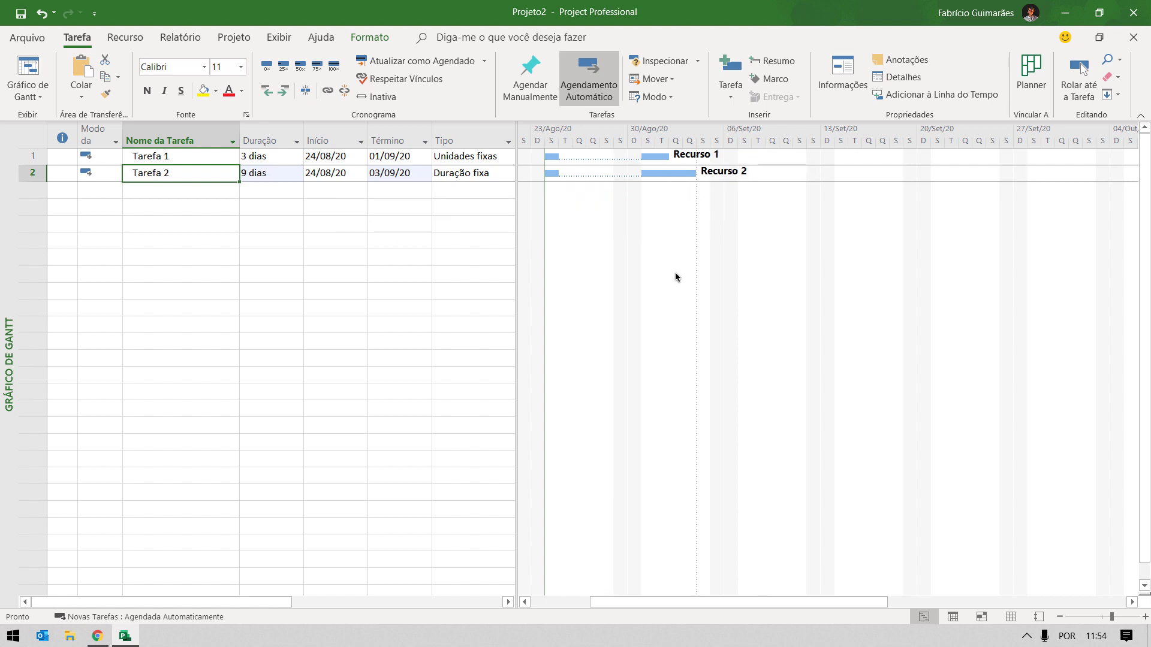
{"action": "left_click_drag", "start_coordinate": [656, 175], "coordinate": [573, 175]}
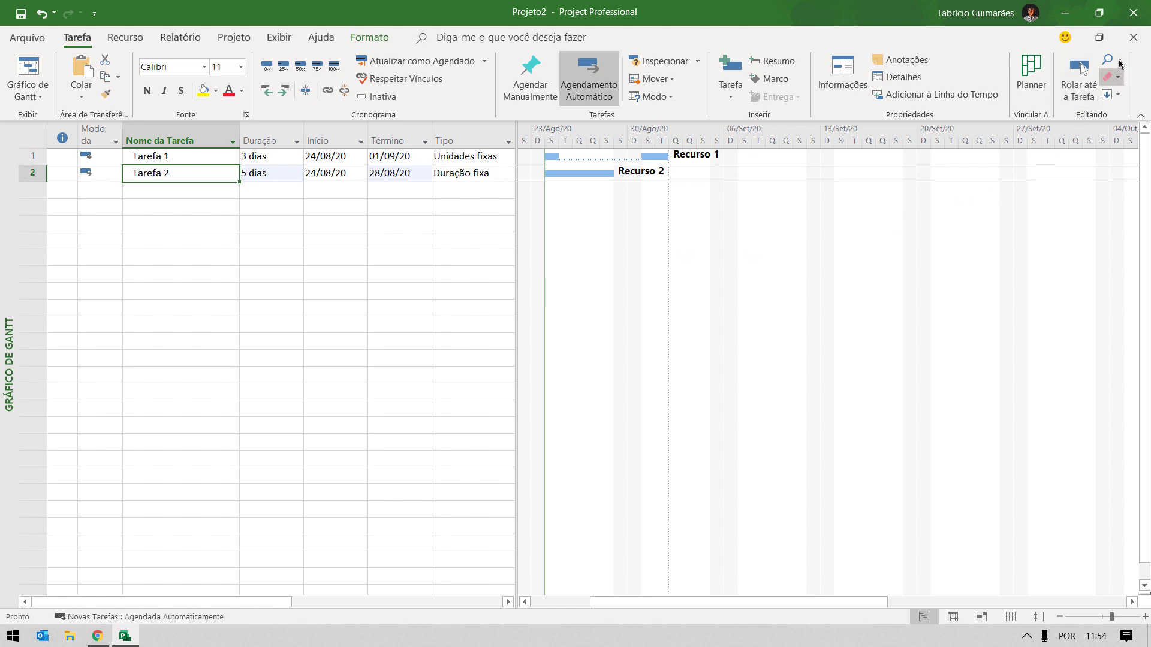
Close the project without saving its changes and create a new blank project.
{"action": "left_click", "coordinate": [1133, 37]}
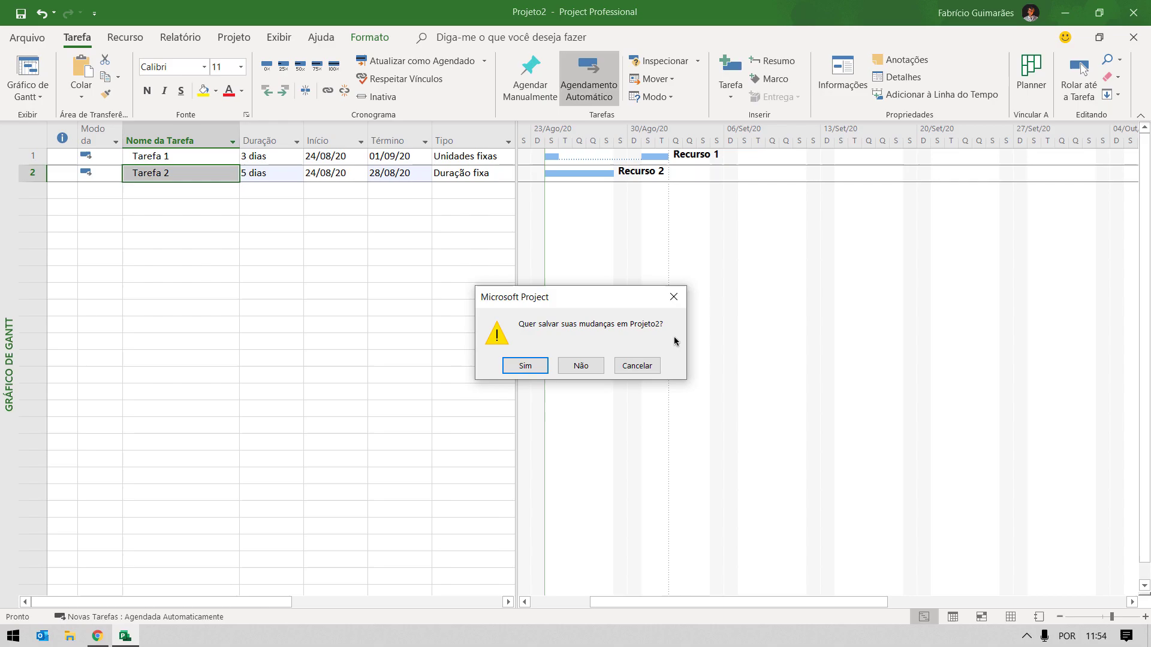
{"action": "left_click", "coordinate": [580, 362]}
{"action": "left_click", "coordinate": [276, 176]}
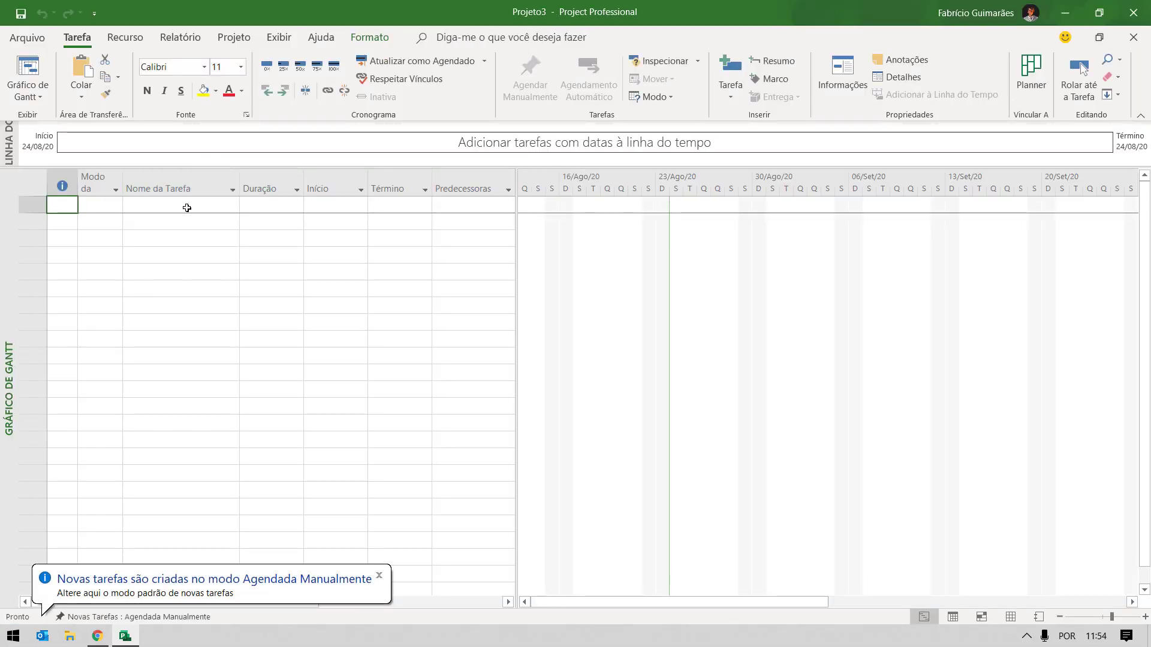
Add Tarefa 1 and Tarefa 2 to the task table and set both to automatic scheduling.
{"action": "left_click", "coordinate": [187, 205]}
{"action": "type", "text": "Tarefa 1"}
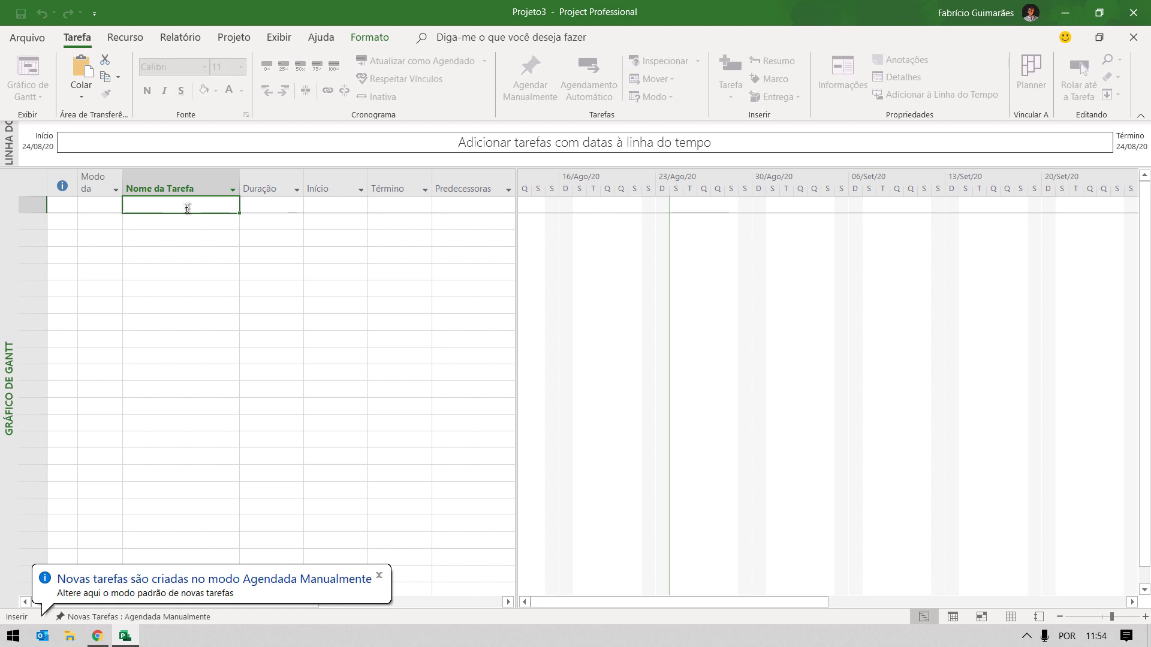
{"action": "key", "text": "Return"}
{"action": "type", "text": "Tarefa 2"}
{"action": "key", "text": "Return"}
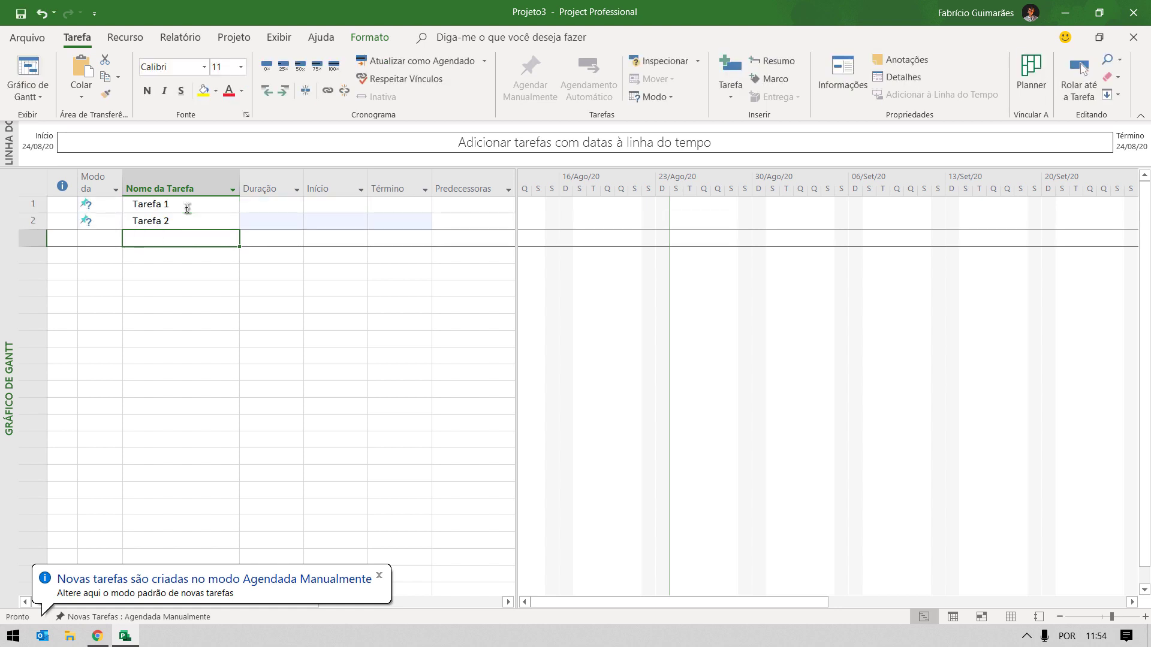
{"action": "left_click_drag", "start_coordinate": [187, 204], "coordinate": [185, 223]}
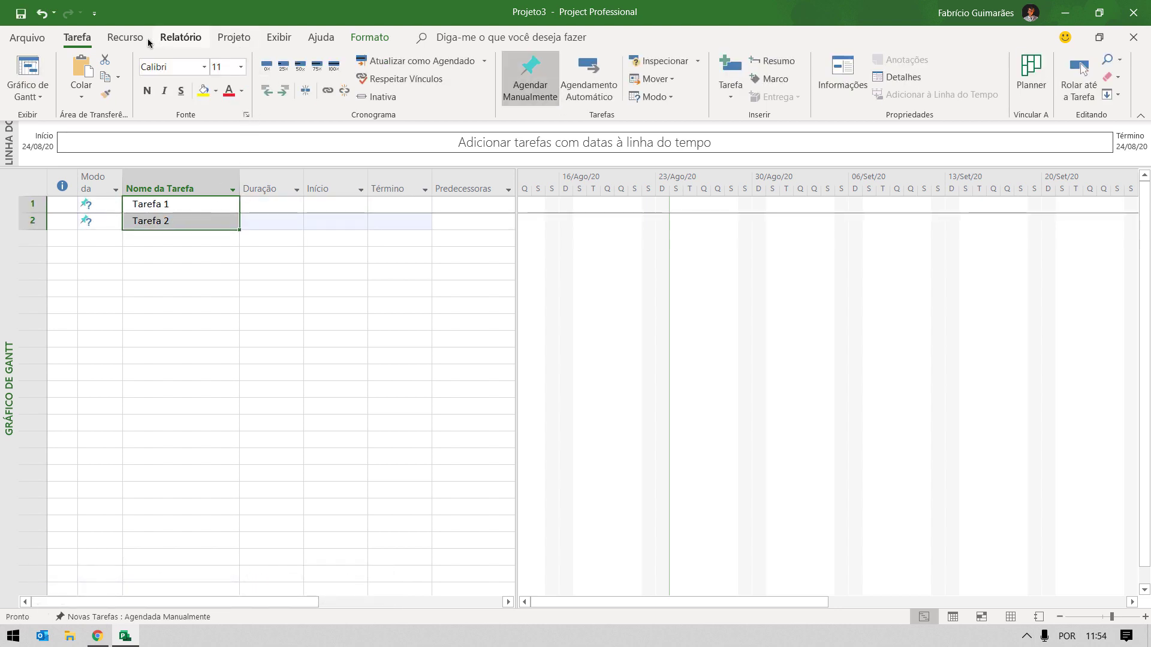
{"action": "left_click", "coordinate": [588, 84]}
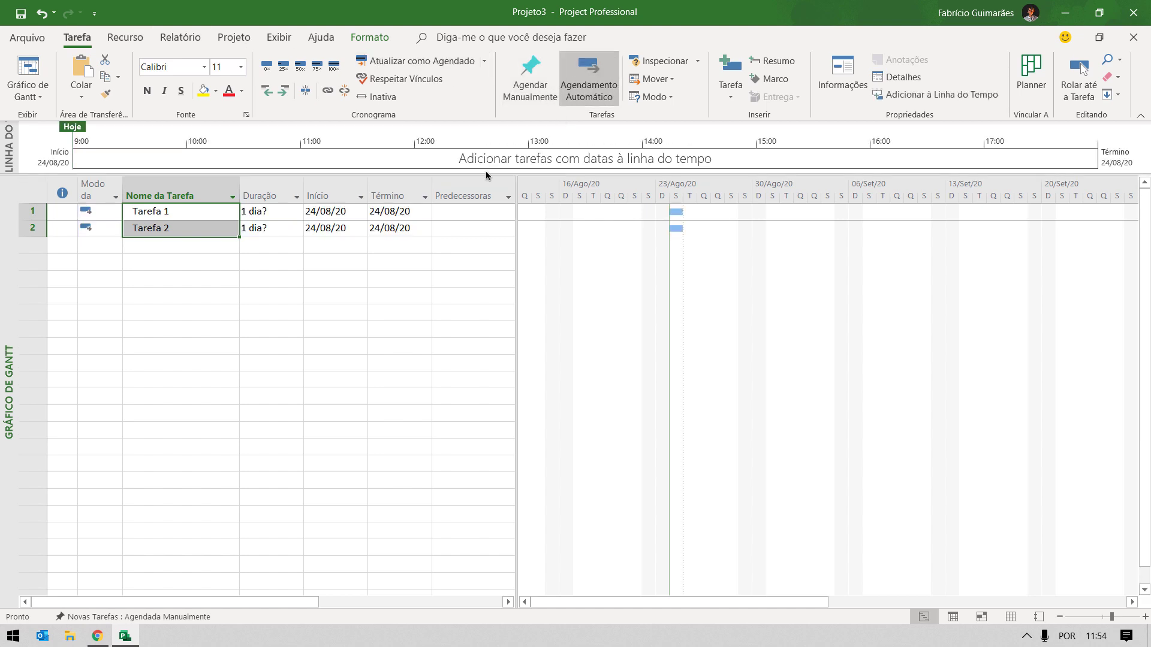
Set task 1 as the predecessor of Tarefa 2.
{"action": "left_click", "coordinate": [193, 290]}
{"action": "left_click", "coordinate": [450, 230]}
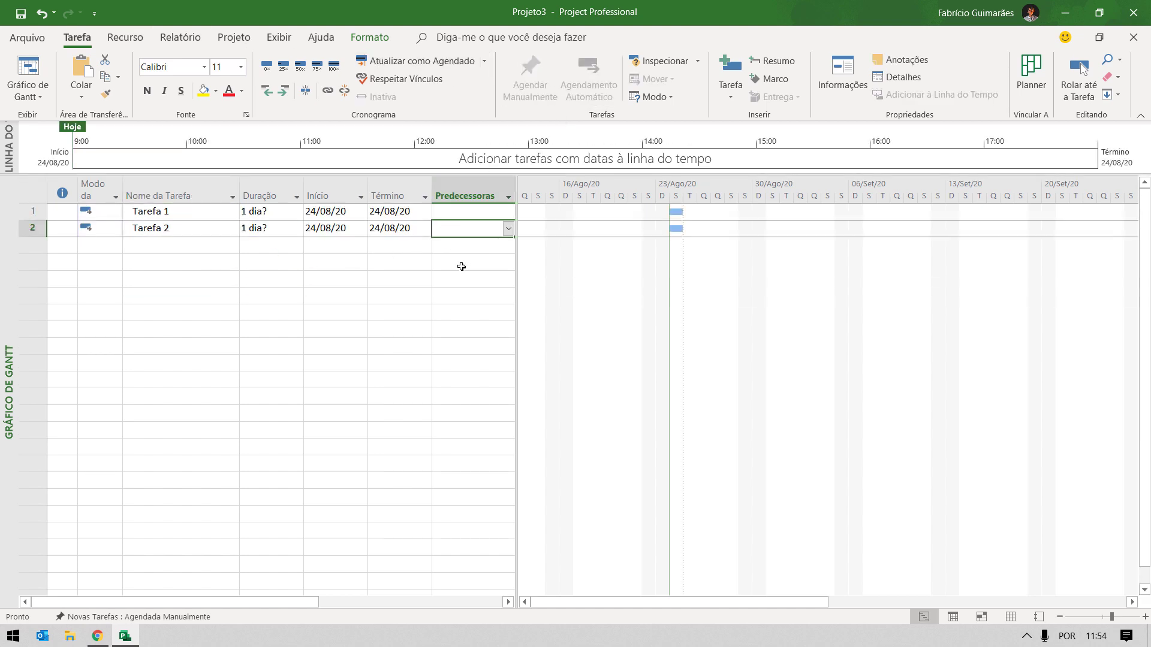
{"action": "type", "text": "1"}
{"action": "key", "text": "Return"}
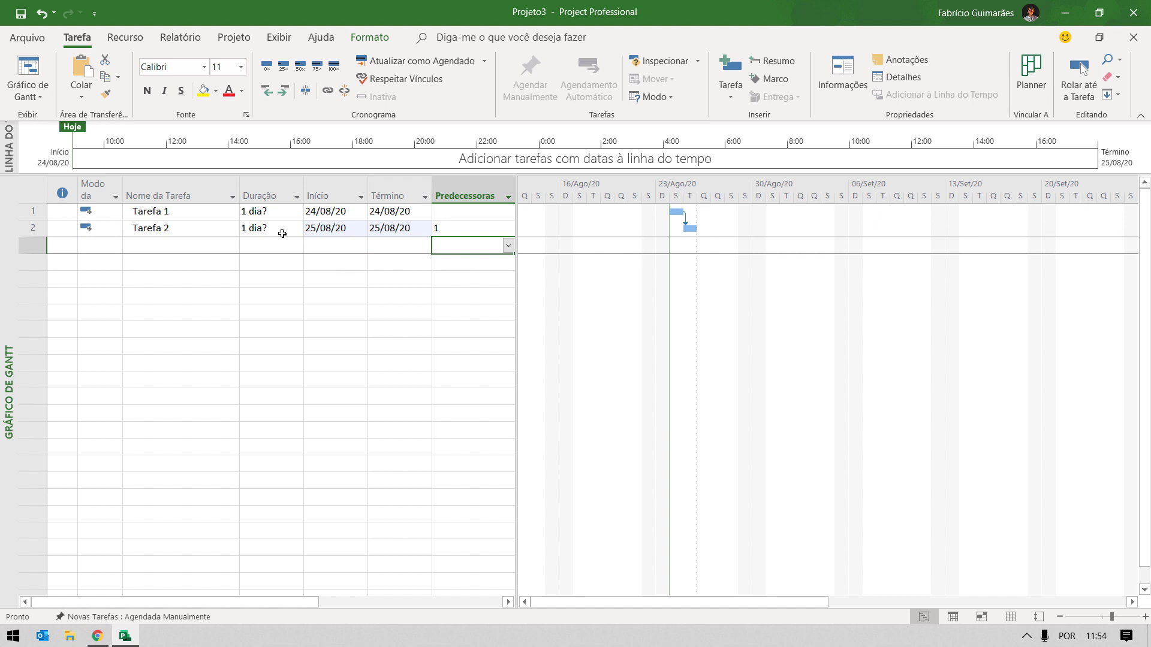
Set the duration of Tarefa 1 to 3 days and of Tarefa 2 to 5 days.
{"action": "left_click", "coordinate": [262, 213]}
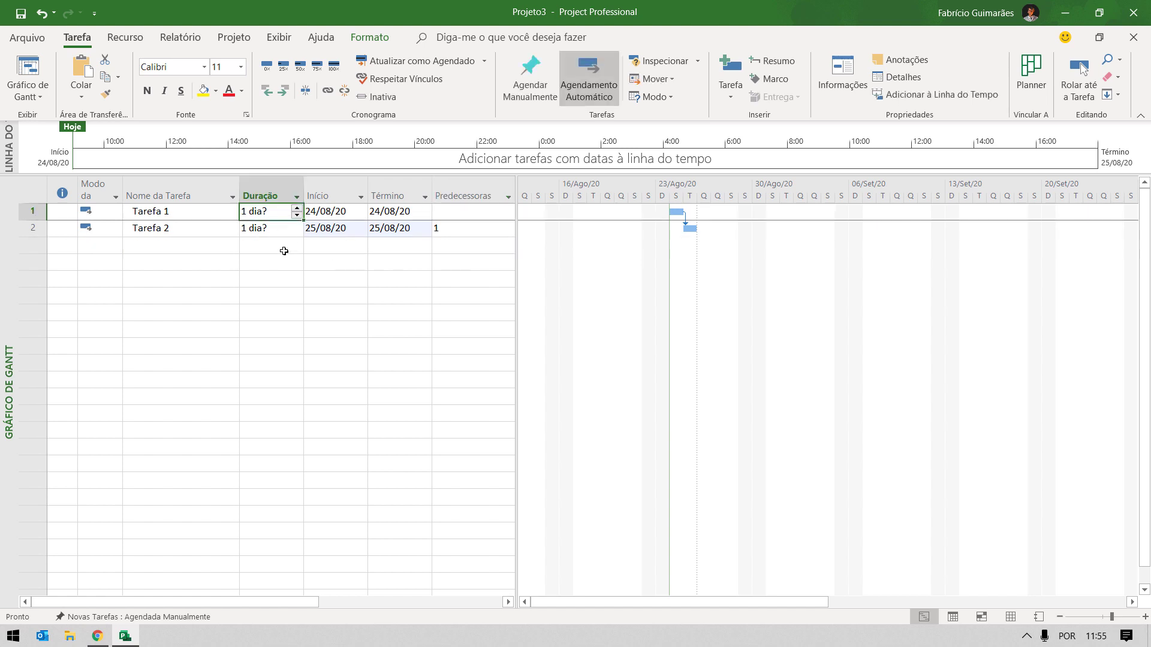
{"action": "type", "text": "3"}
{"action": "key", "text": "Return"}
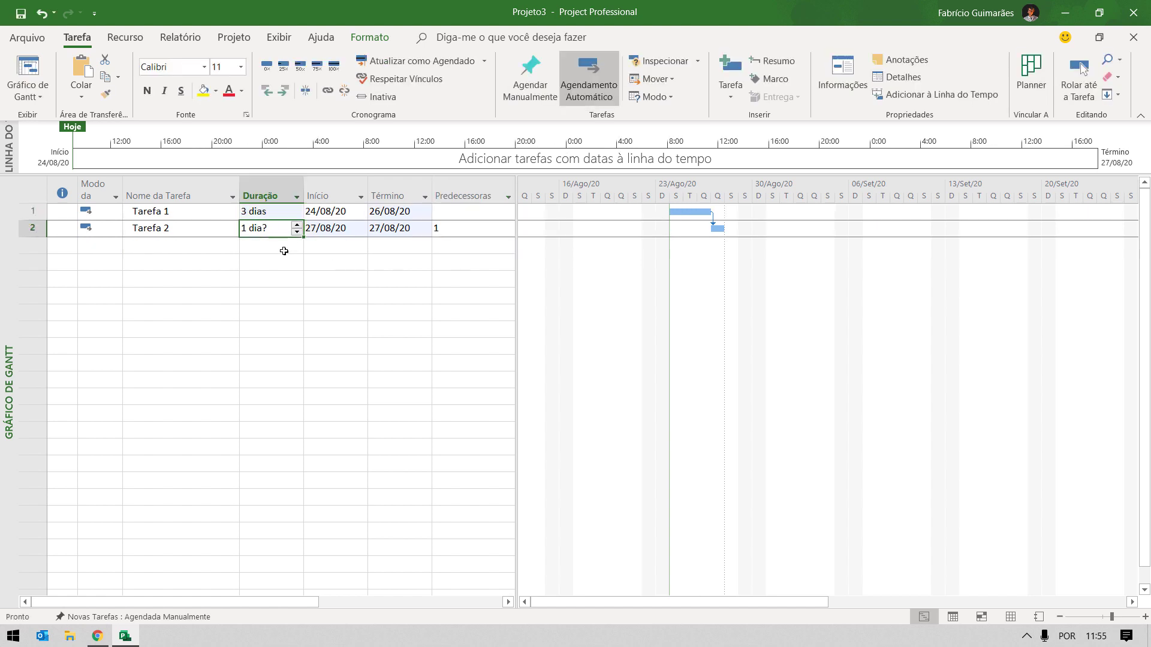
{"action": "type", "text": "5"}
{"action": "key", "text": "Return"}
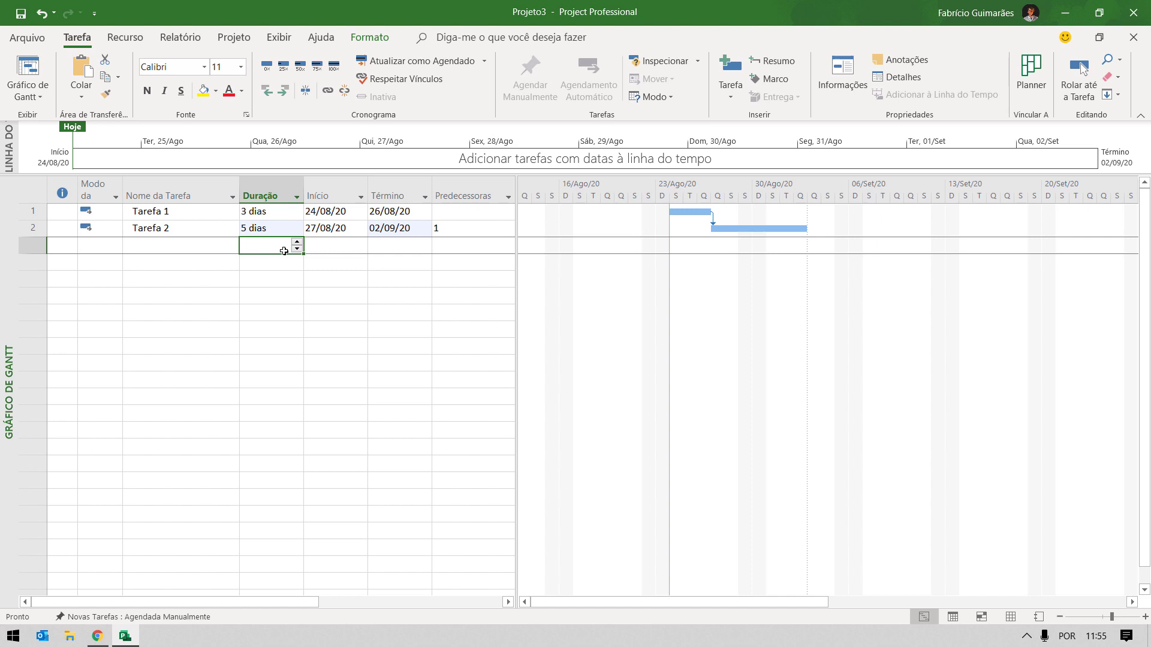
Update Tarefa 2 with an actual duration of 2d and an actual start of 24/08/2020, and undo that update.
{"action": "left_click", "coordinate": [210, 225]}
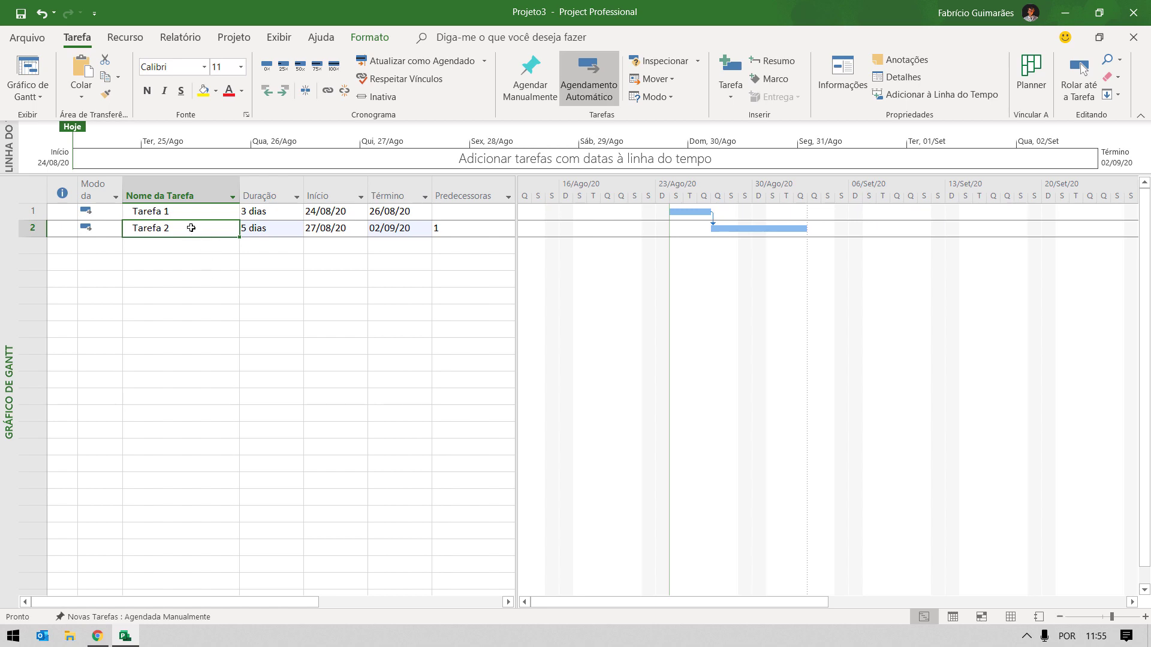
{"action": "left_click", "coordinate": [483, 62]}
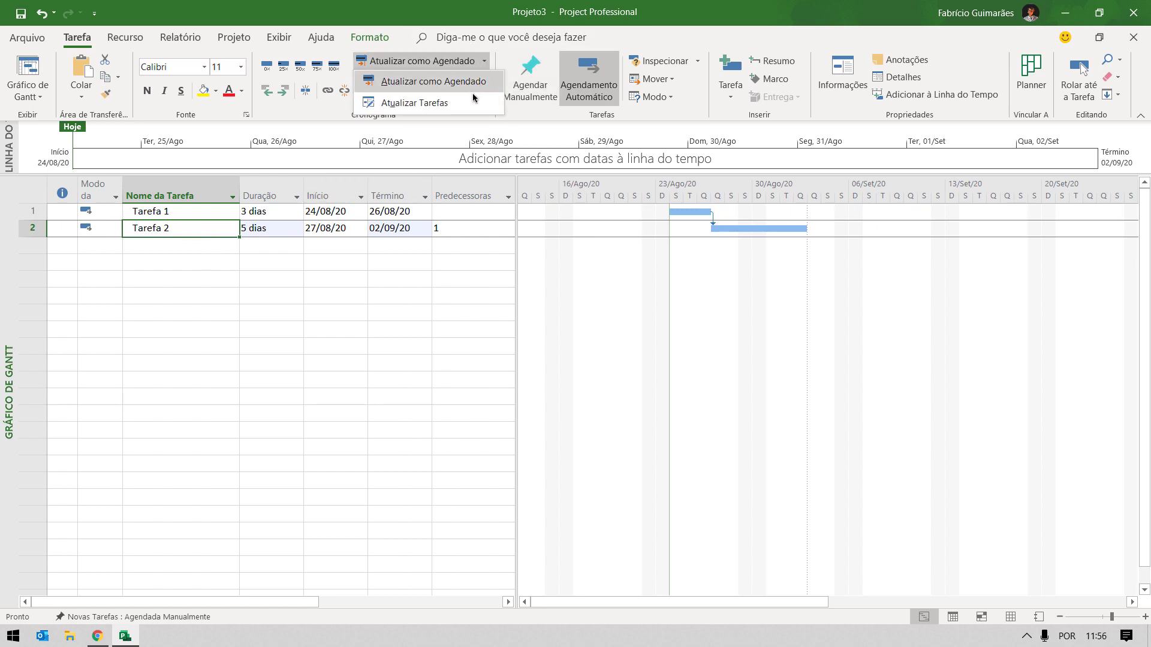
{"action": "left_click", "coordinate": [473, 98]}
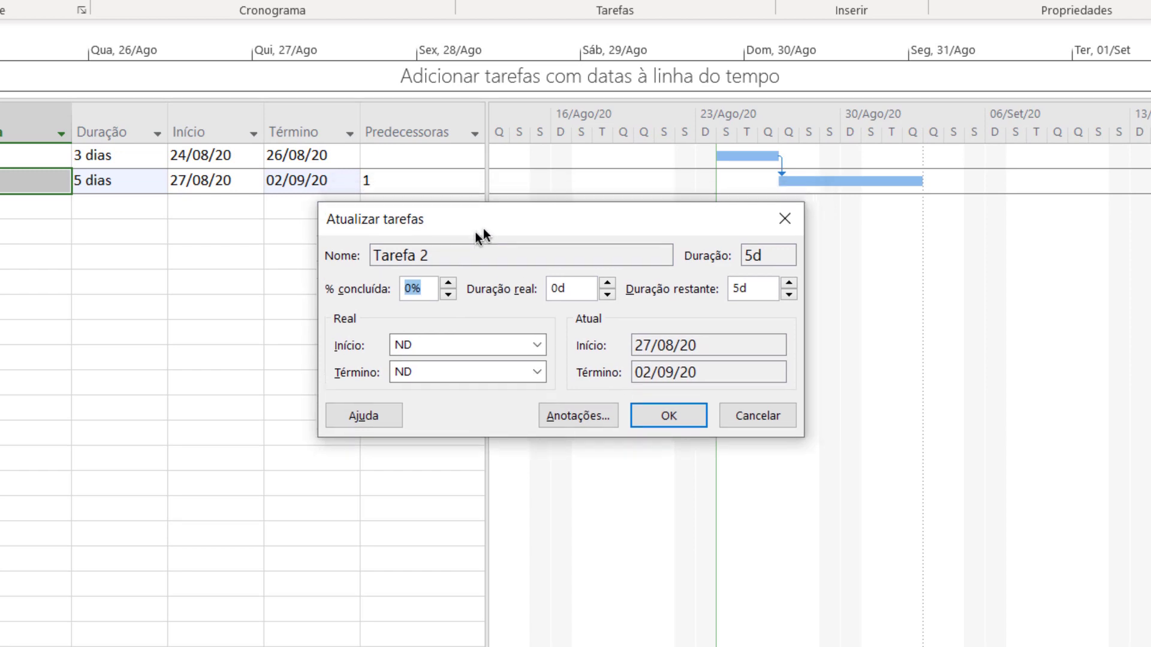
{"action": "left_click_drag", "start_coordinate": [483, 235], "coordinate": [442, 263]}
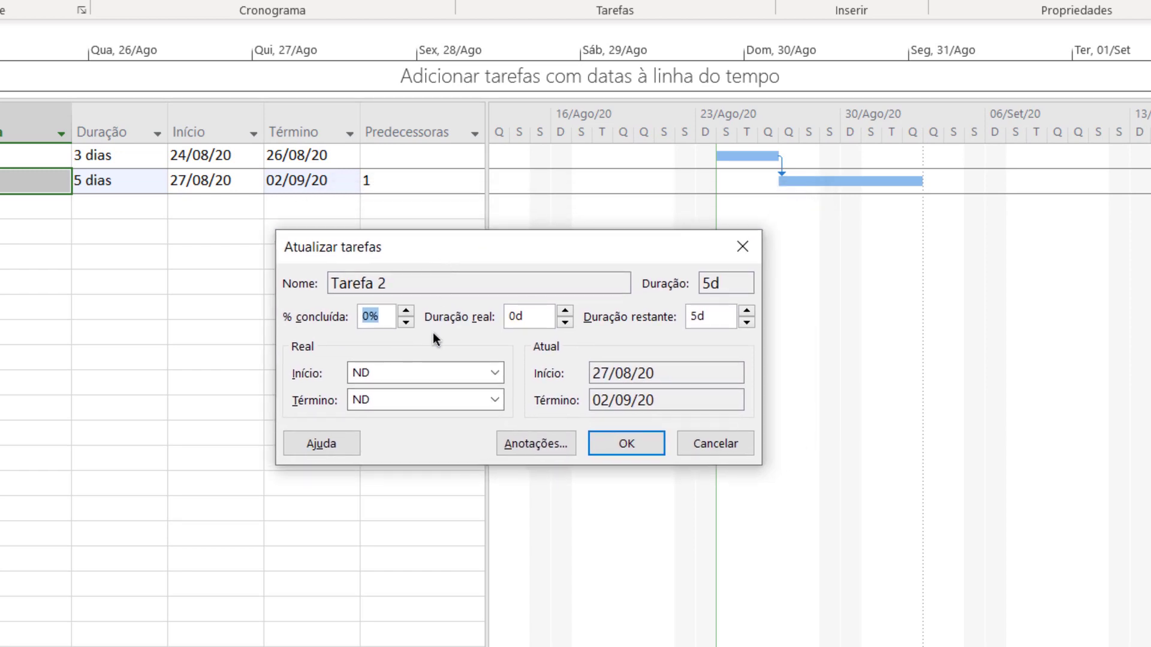
{"action": "left_click", "coordinate": [565, 311]}
{"action": "left_click", "coordinate": [565, 312]}
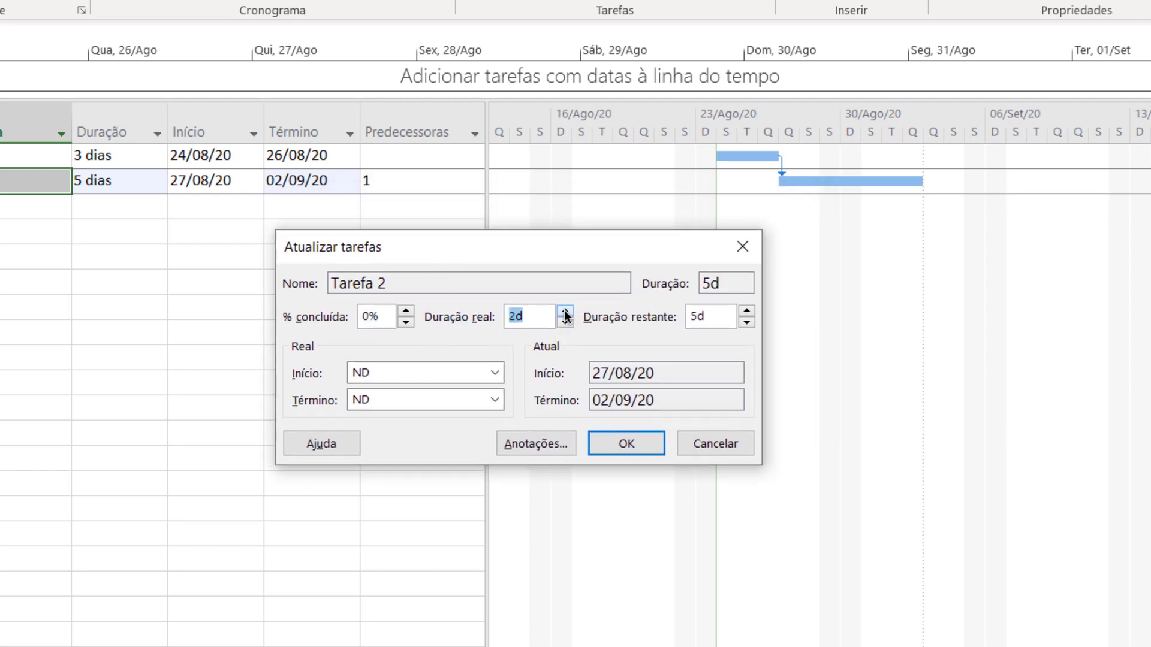
{"action": "left_click", "coordinate": [495, 372]}
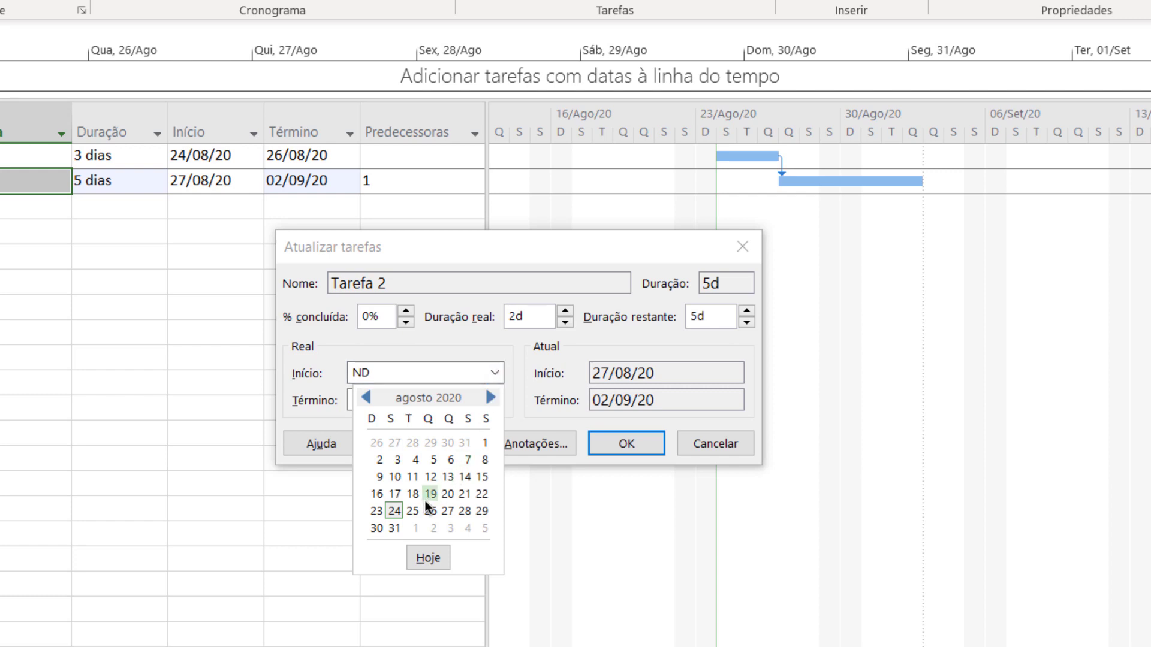
{"action": "left_click", "coordinate": [393, 514]}
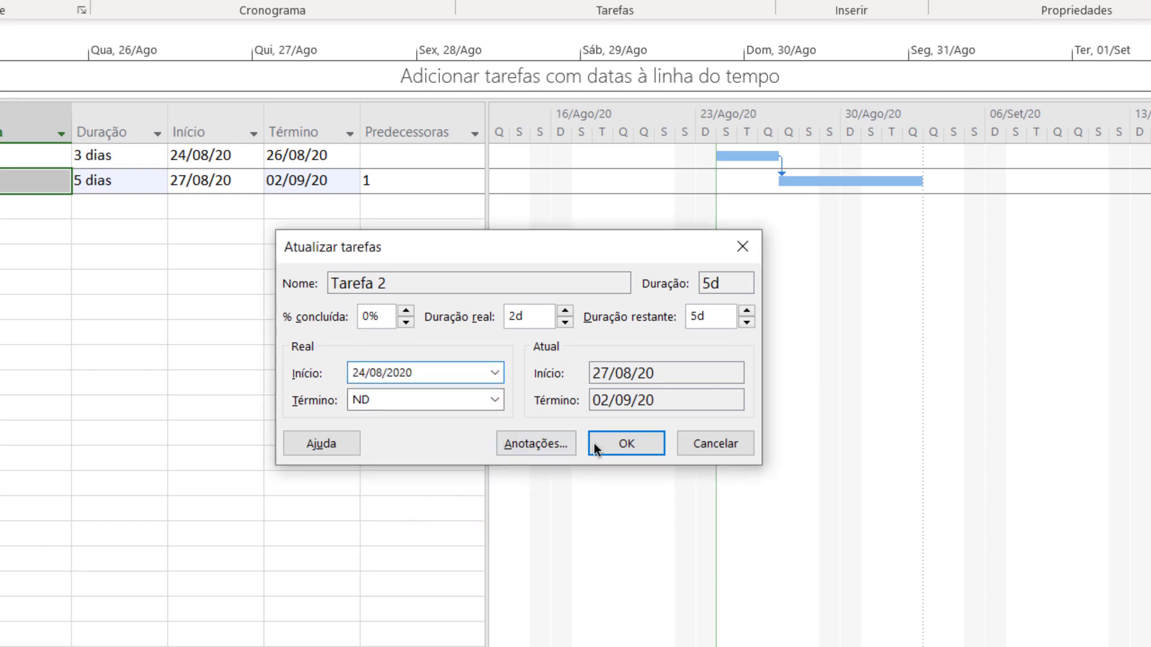
{"action": "left_click", "coordinate": [610, 442]}
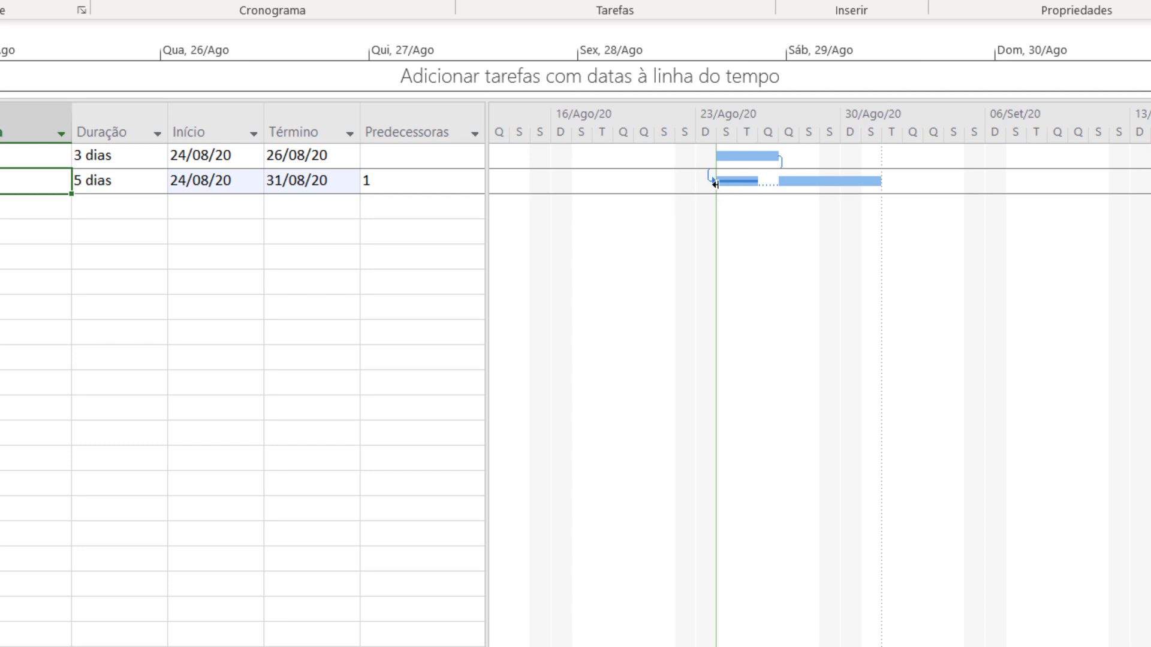
{"action": "mouse_move", "coordinate": [716, 184]}
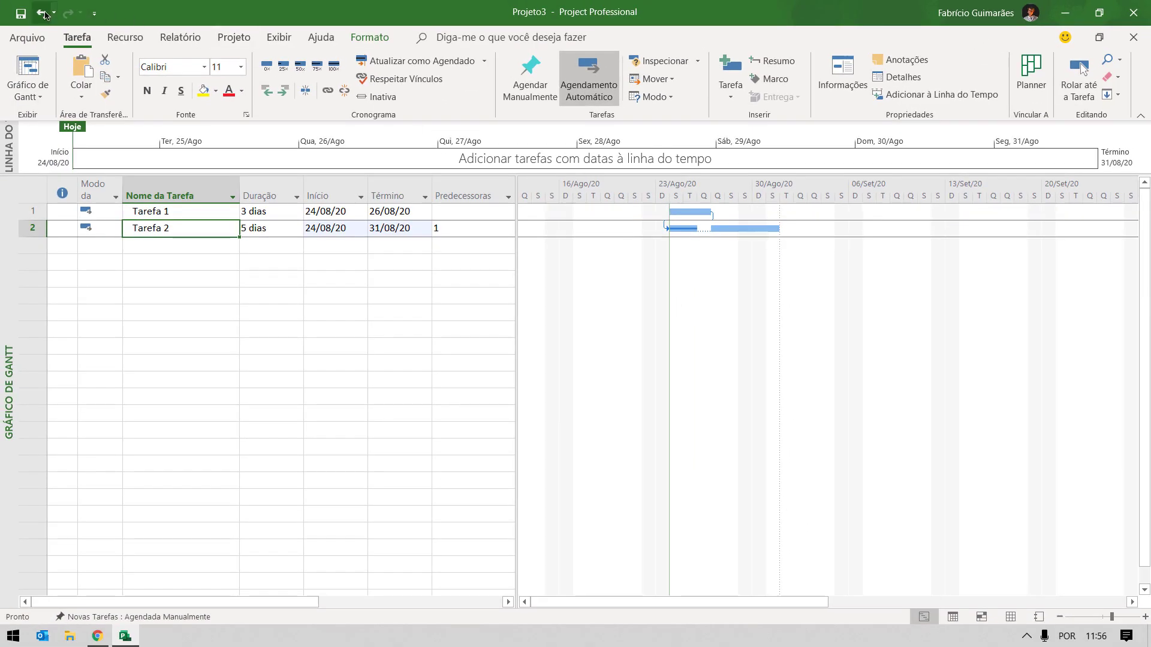
{"action": "left_click", "coordinate": [42, 13]}
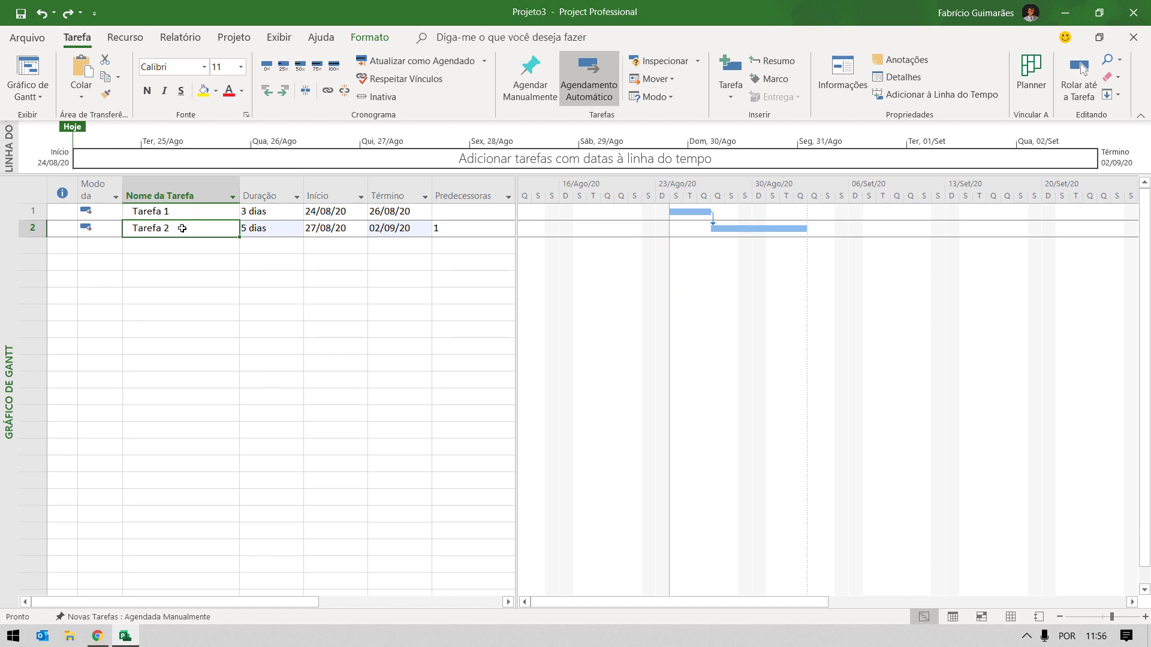
Update Tarefa 2 with only an actual start of 24/08/2020, and undo that update.
{"action": "left_click", "coordinate": [485, 61]}
{"action": "left_click", "coordinate": [463, 104]}
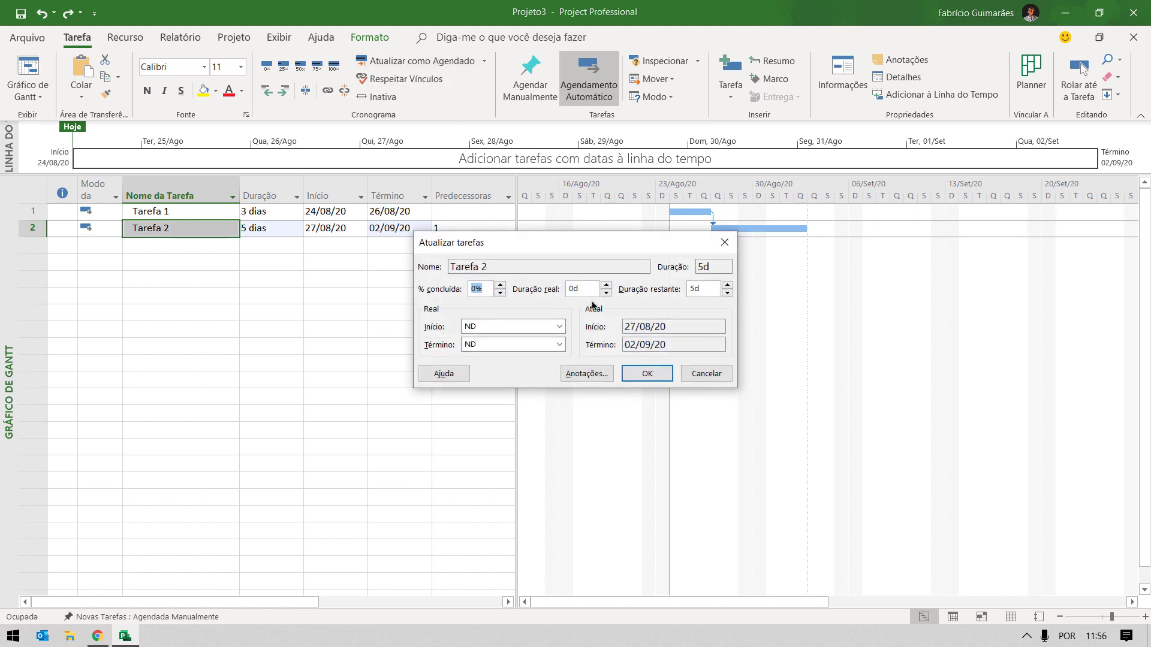
{"action": "left_click", "coordinate": [561, 327]}
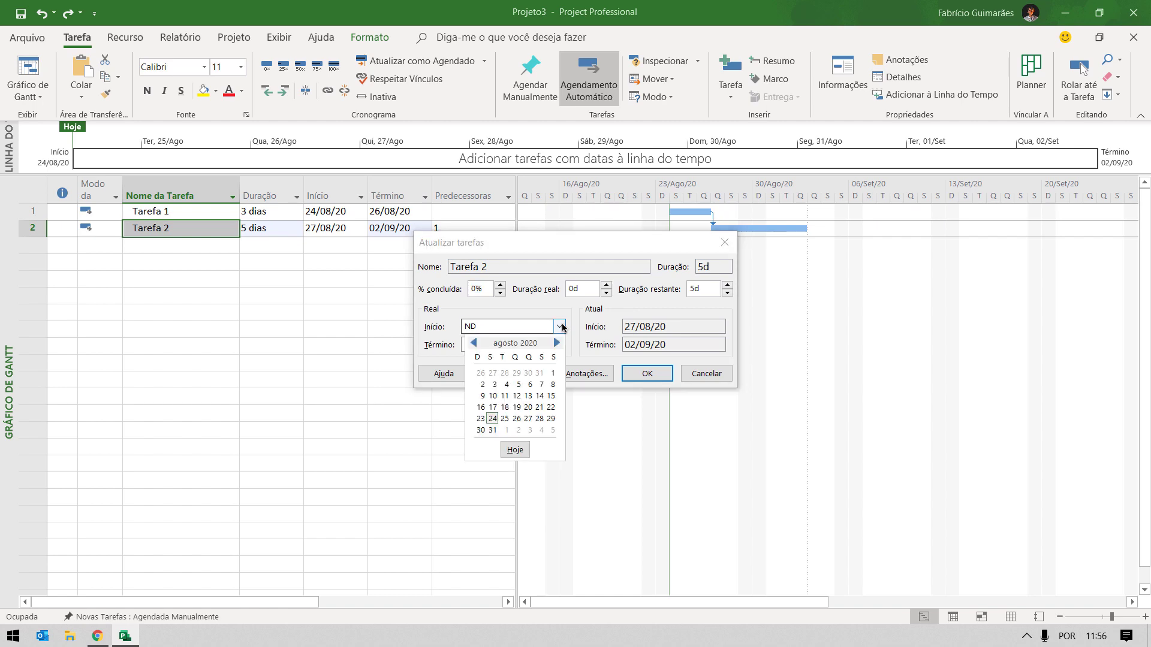
{"action": "left_click", "coordinate": [492, 418]}
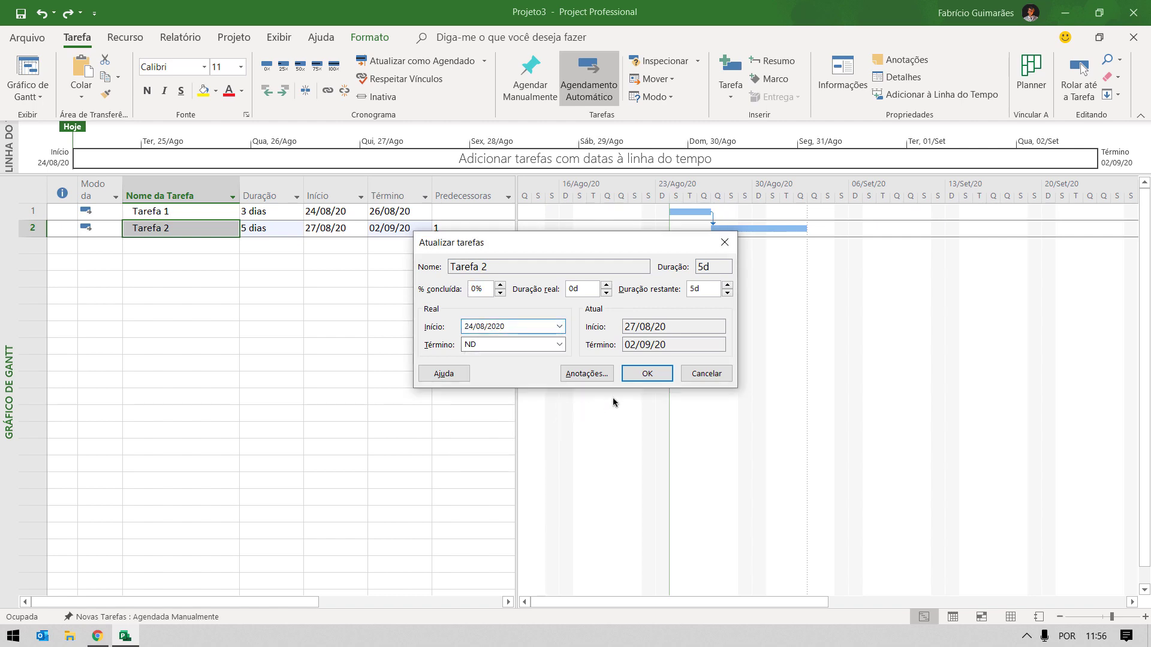
{"action": "left_click", "coordinate": [647, 373]}
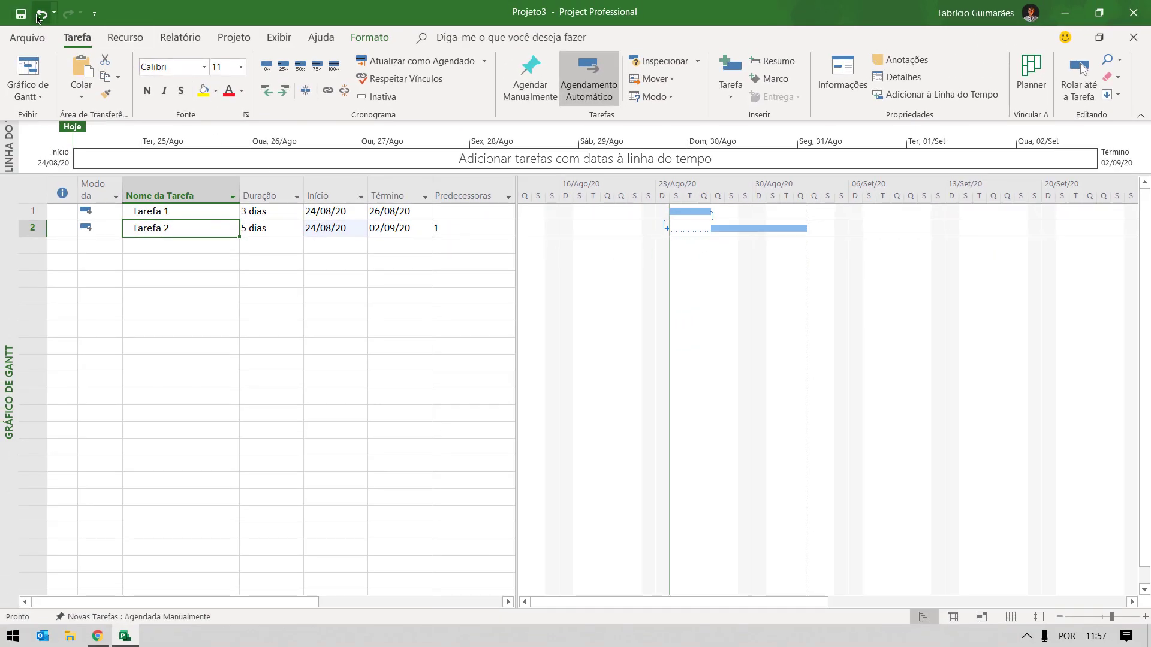
{"action": "left_click", "coordinate": [39, 15]}
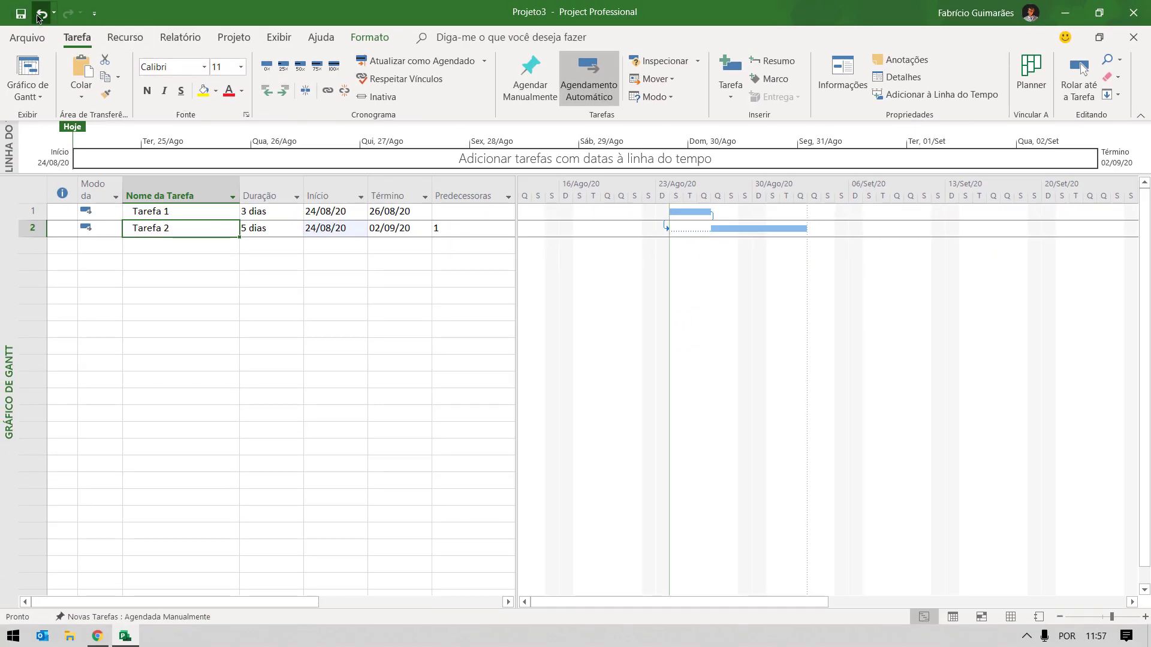
{"action": "left_click", "coordinate": [184, 212]}
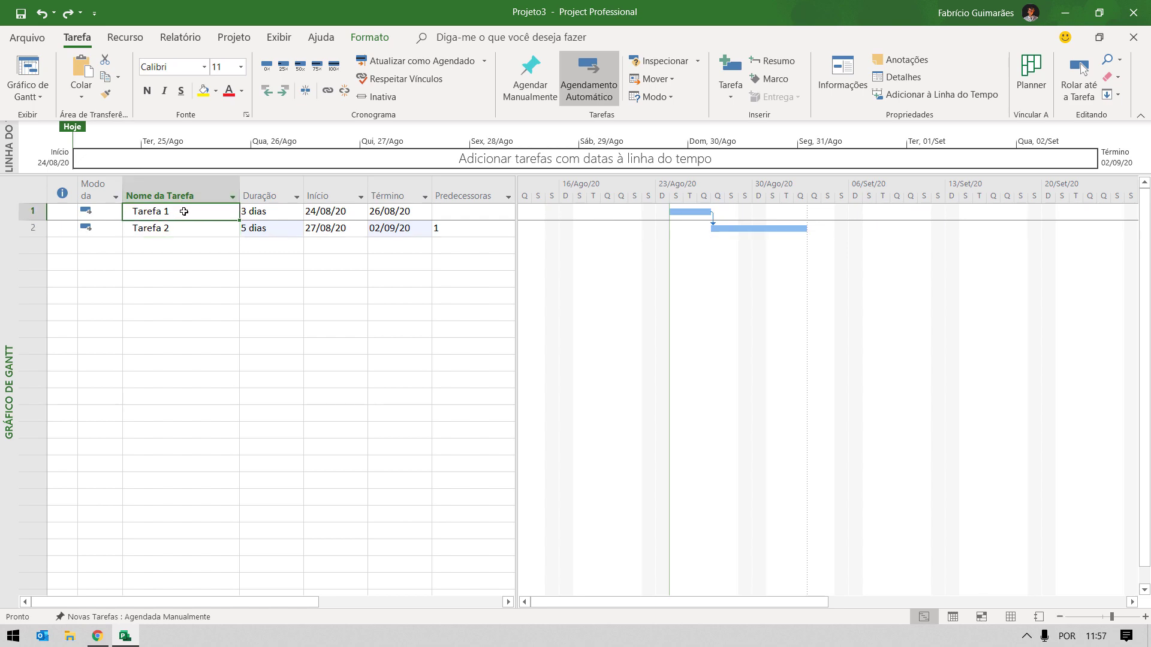
Turn off "Dividir as tarefas em andamento" in the project's schedule options.
{"action": "left_click", "coordinate": [45, 40]}
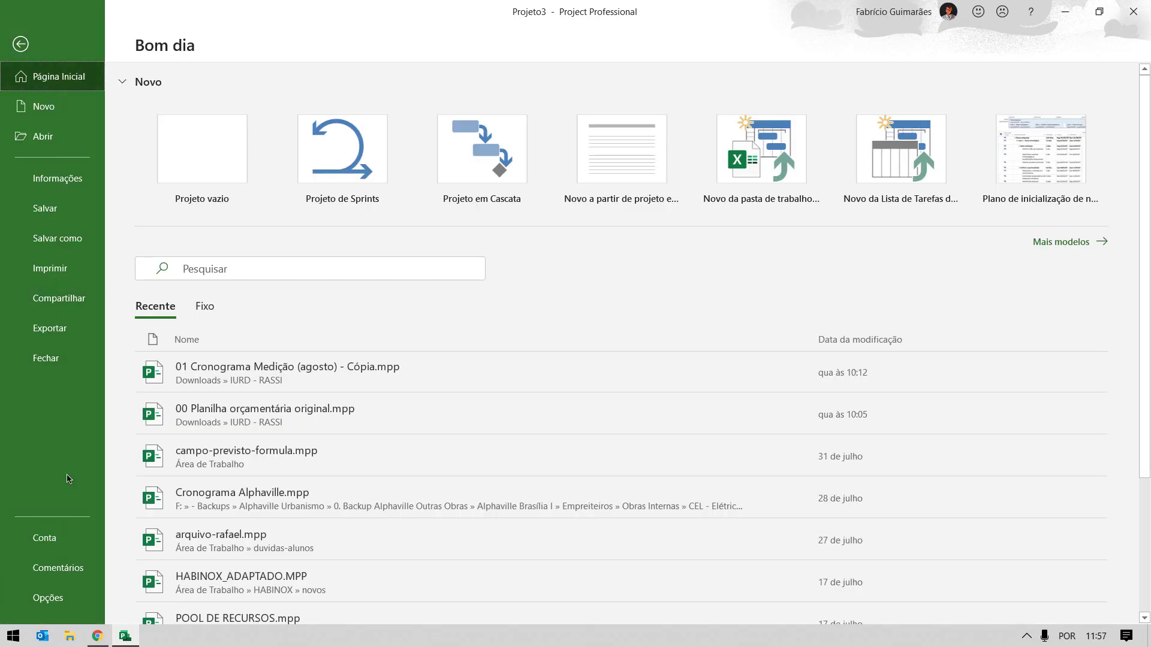
{"action": "left_click", "coordinate": [45, 601]}
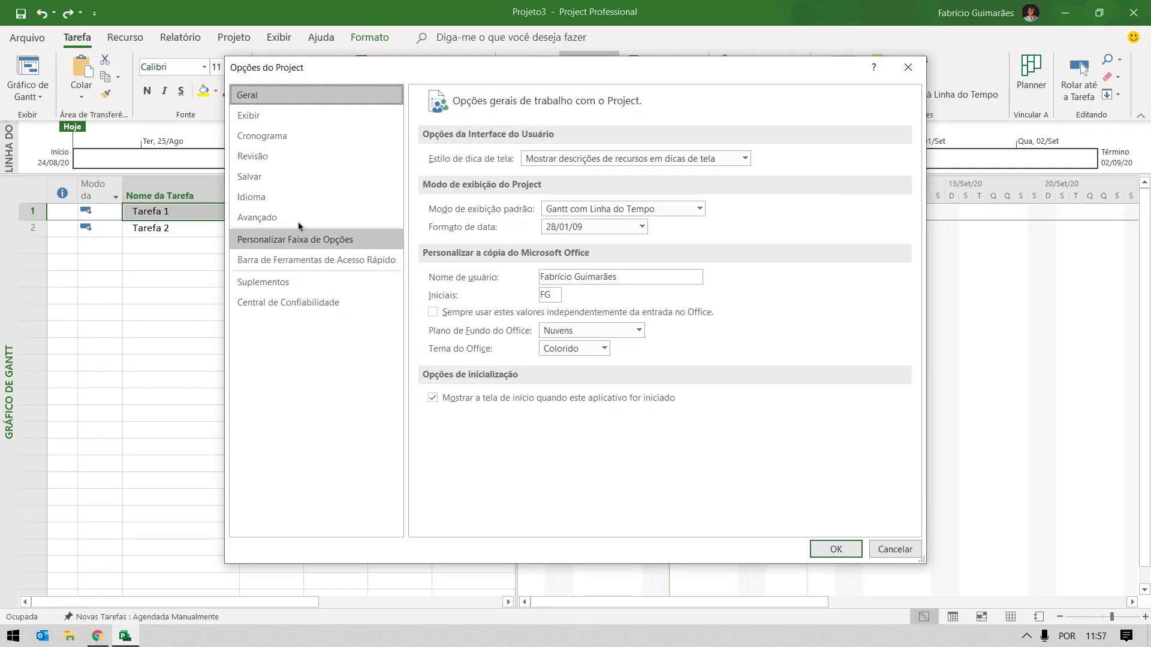
{"action": "left_click", "coordinate": [322, 135]}
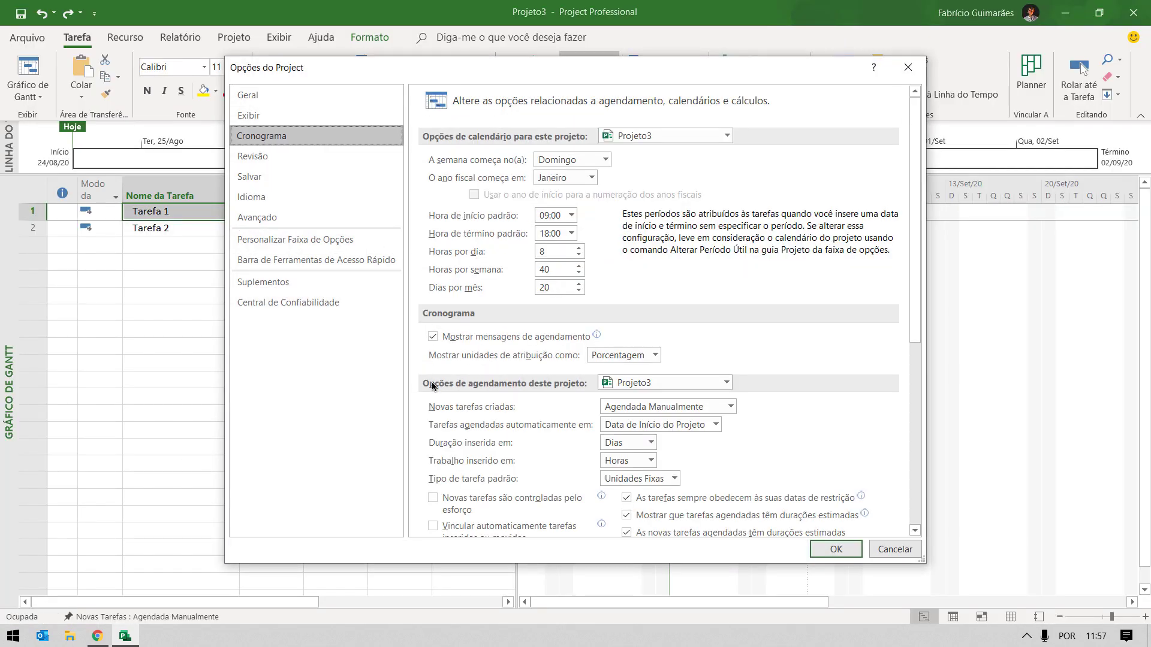
{"action": "scroll", "coordinate": [520, 387], "scroll_direction": "down", "scroll_amount": 5}
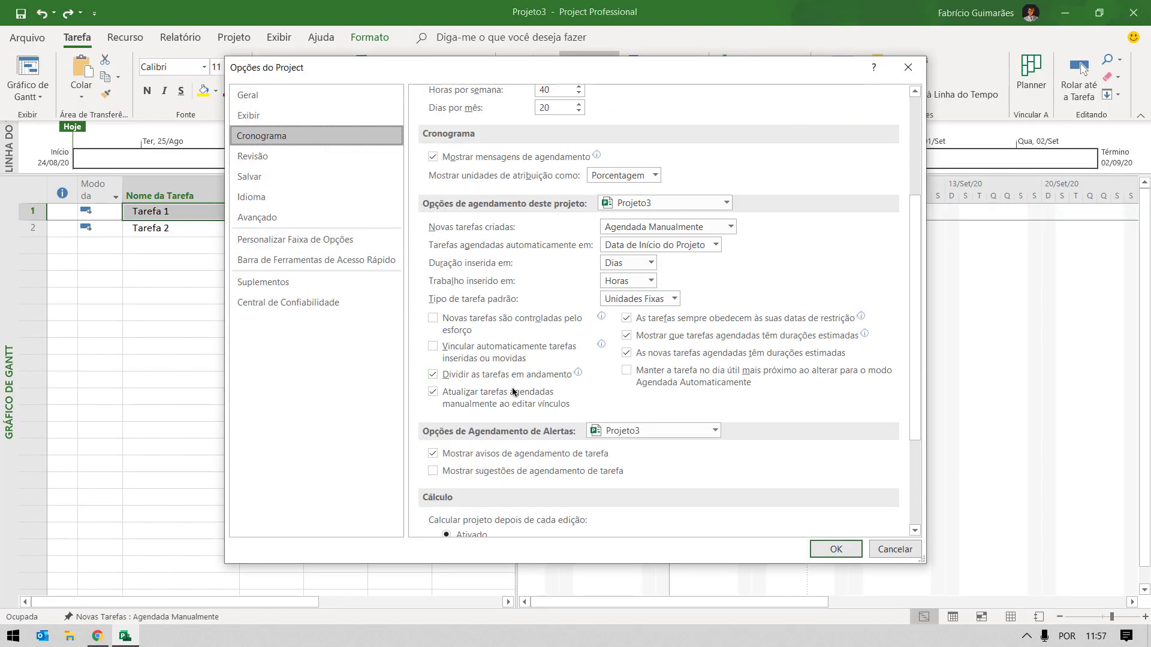
{"action": "mouse_move", "coordinate": [433, 380]}
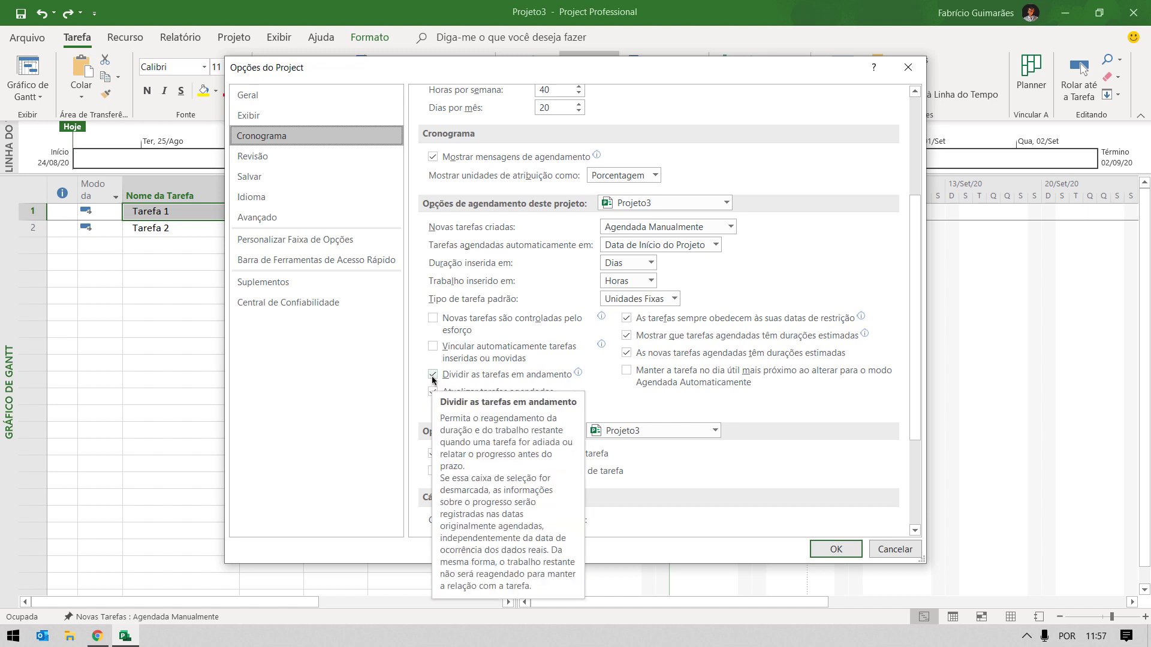
{"action": "left_click", "coordinate": [433, 376]}
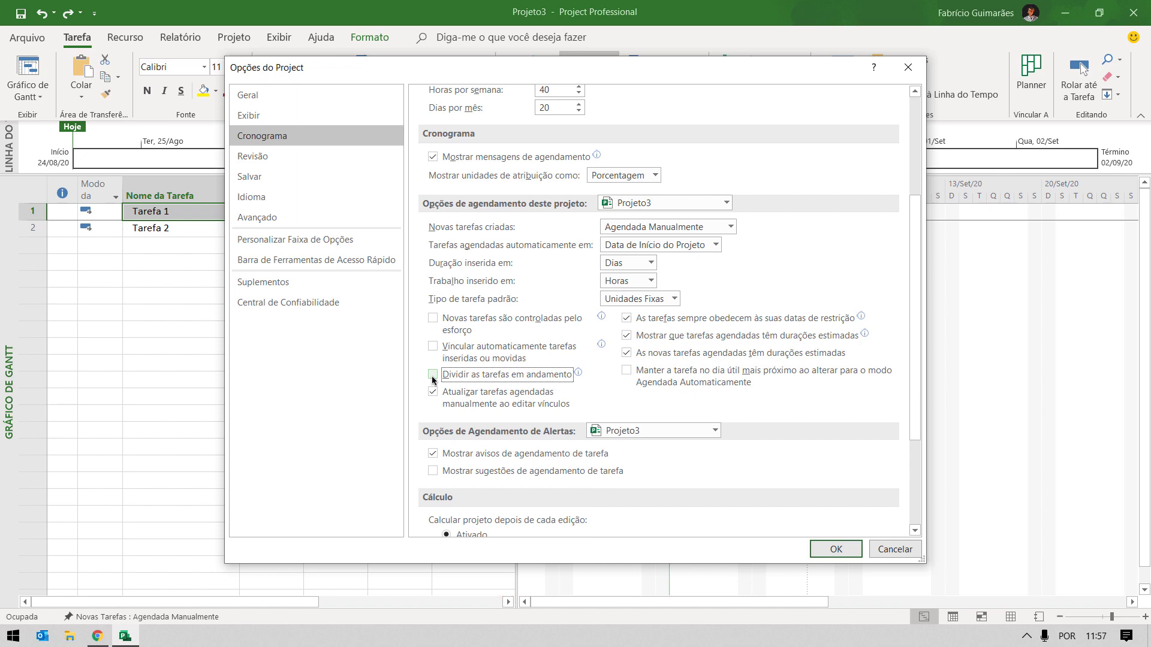
{"action": "left_click", "coordinate": [823, 548]}
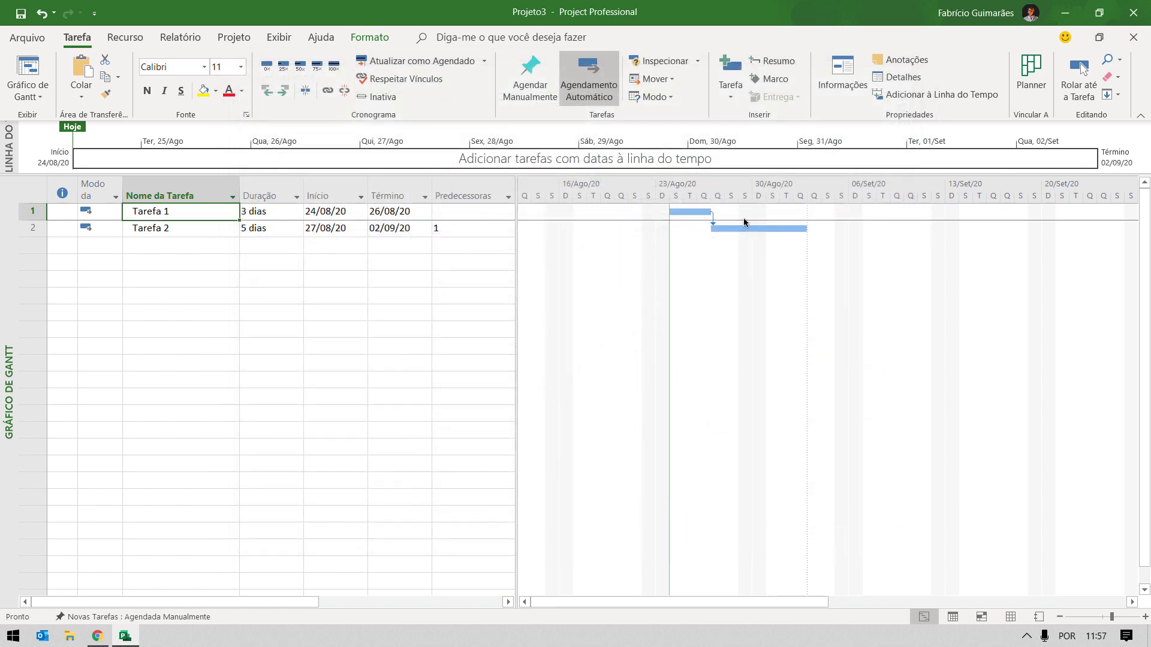
Update Tarefa 2 with an actual start of 24/08/2020 while in-progress splitting is off.
{"action": "left_click", "coordinate": [188, 233]}
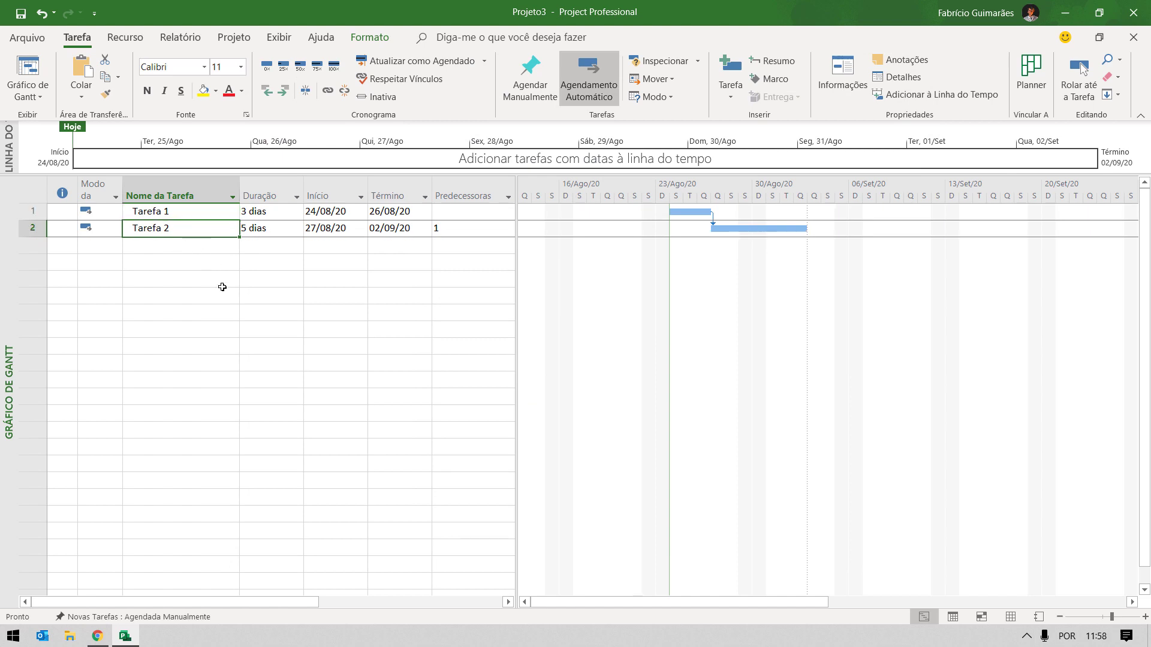
{"action": "left_click", "coordinate": [483, 61]}
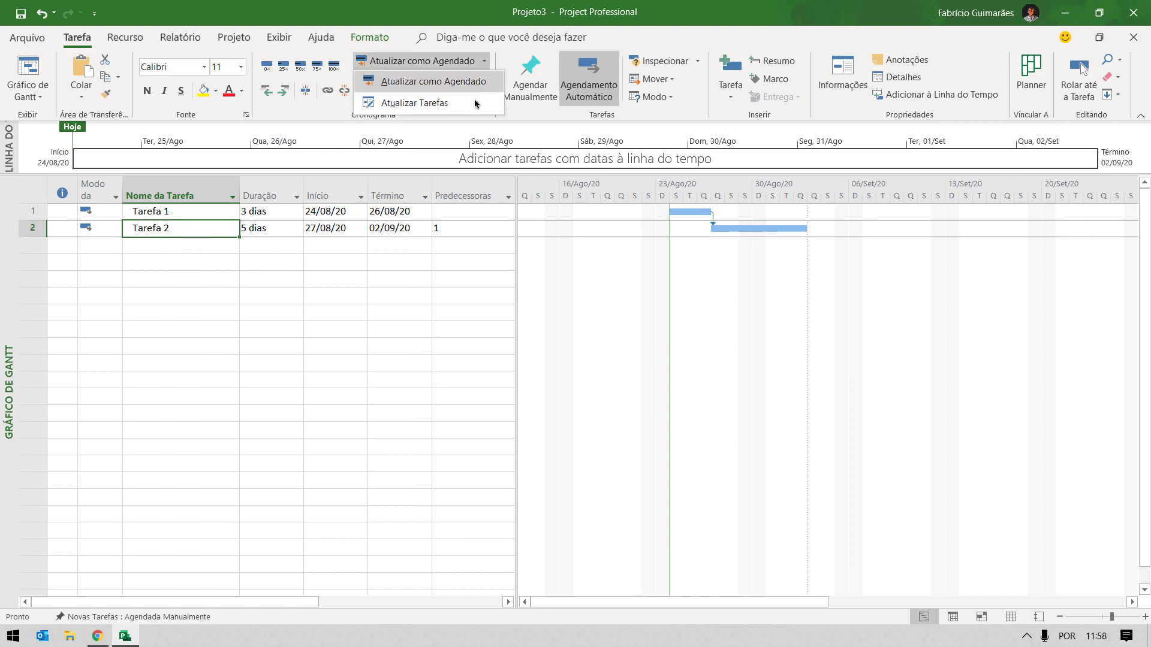
{"action": "left_click", "coordinate": [475, 103]}
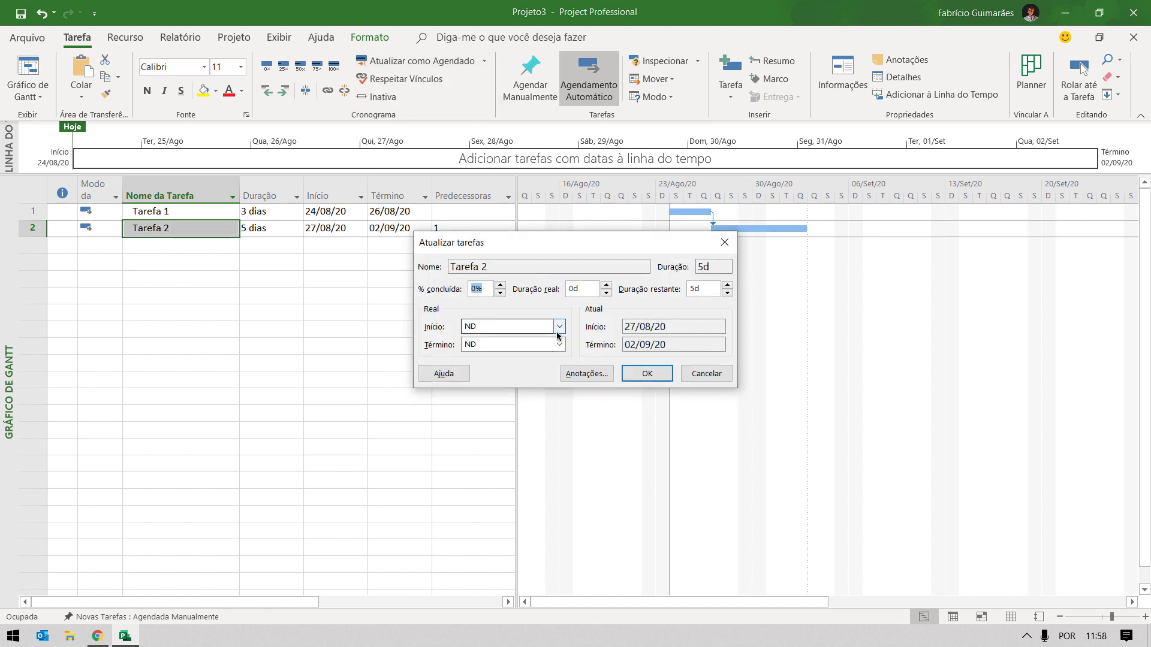
{"action": "left_click", "coordinate": [559, 327]}
{"action": "left_click", "coordinate": [494, 419]}
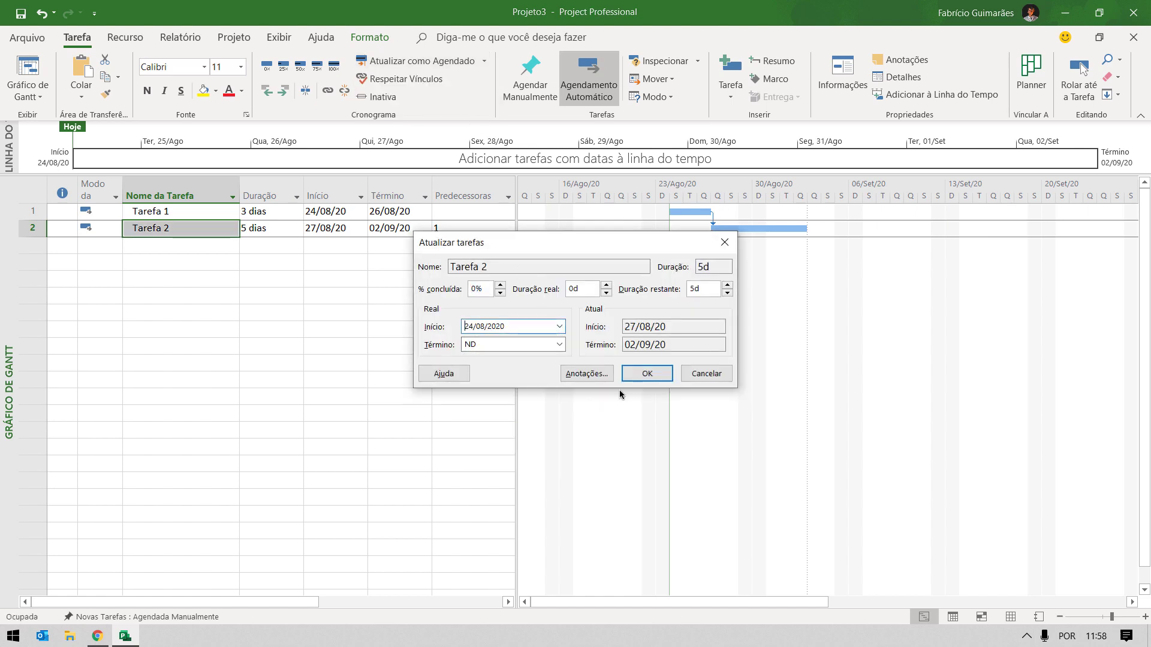
{"action": "left_click", "coordinate": [631, 375]}
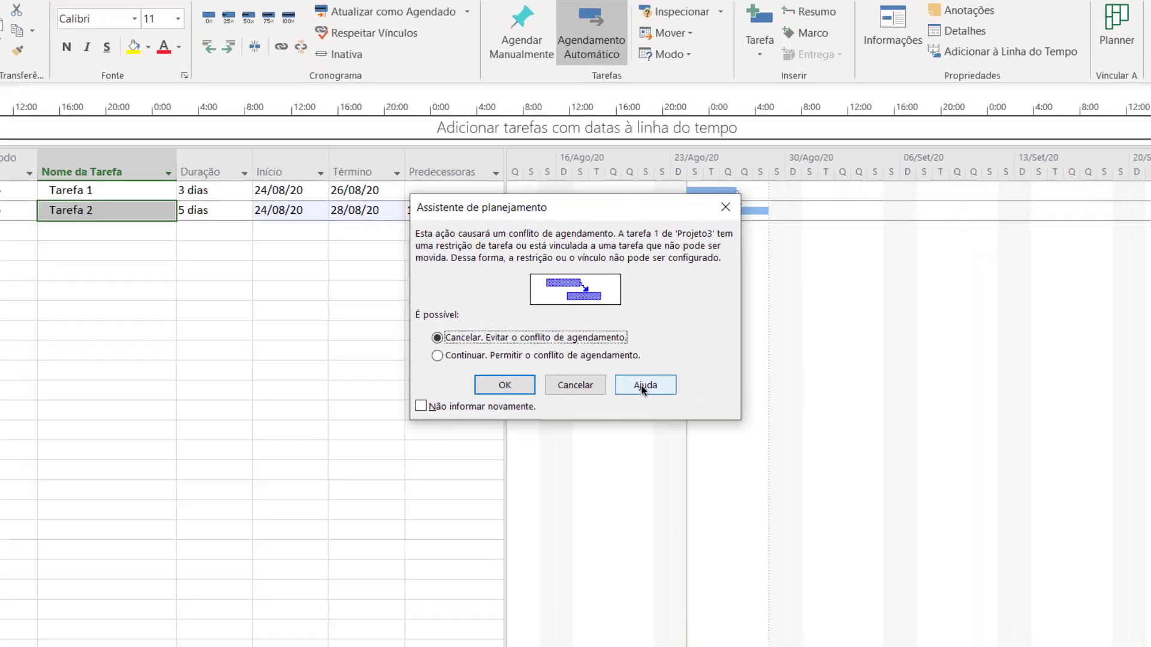
Continue with the update of Tarefa 2 by allowing the scheduling conflict.
{"action": "left_click_drag", "start_coordinate": [591, 209], "coordinate": [582, 262]}
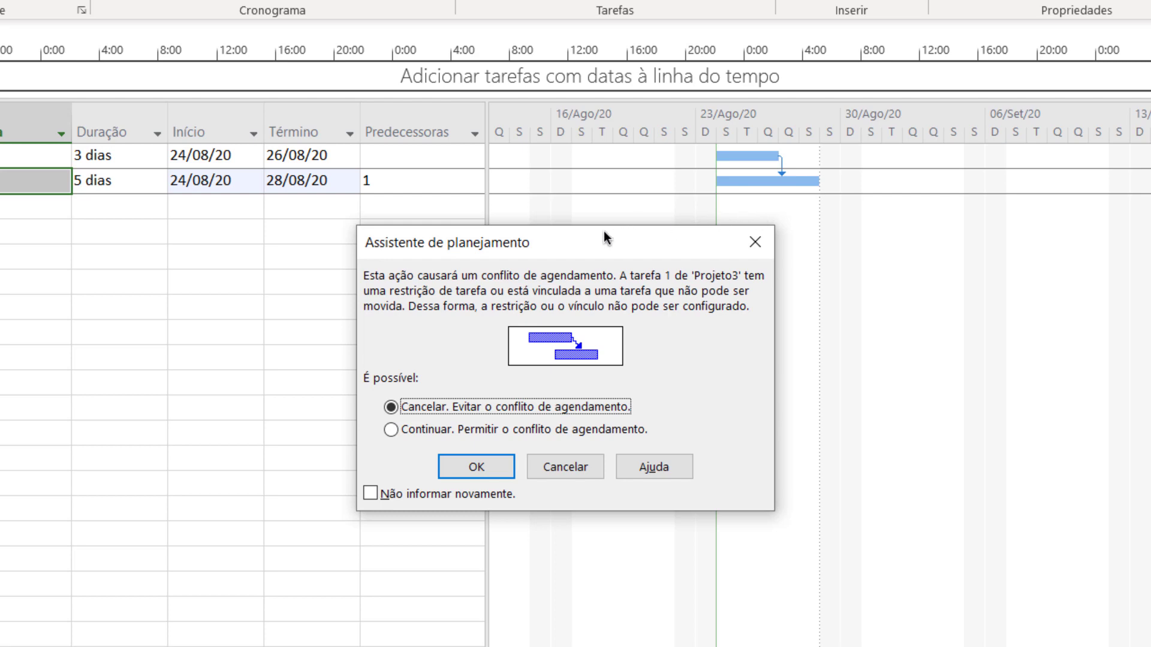
{"action": "left_click", "coordinate": [438, 430]}
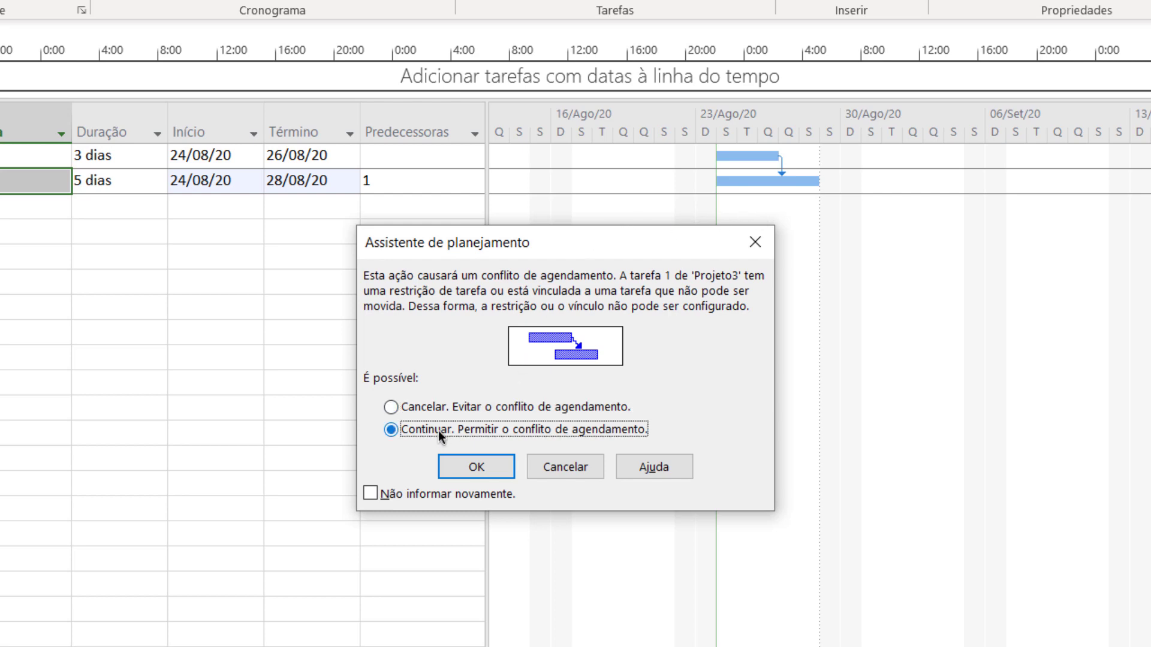
{"action": "left_click", "coordinate": [476, 466]}
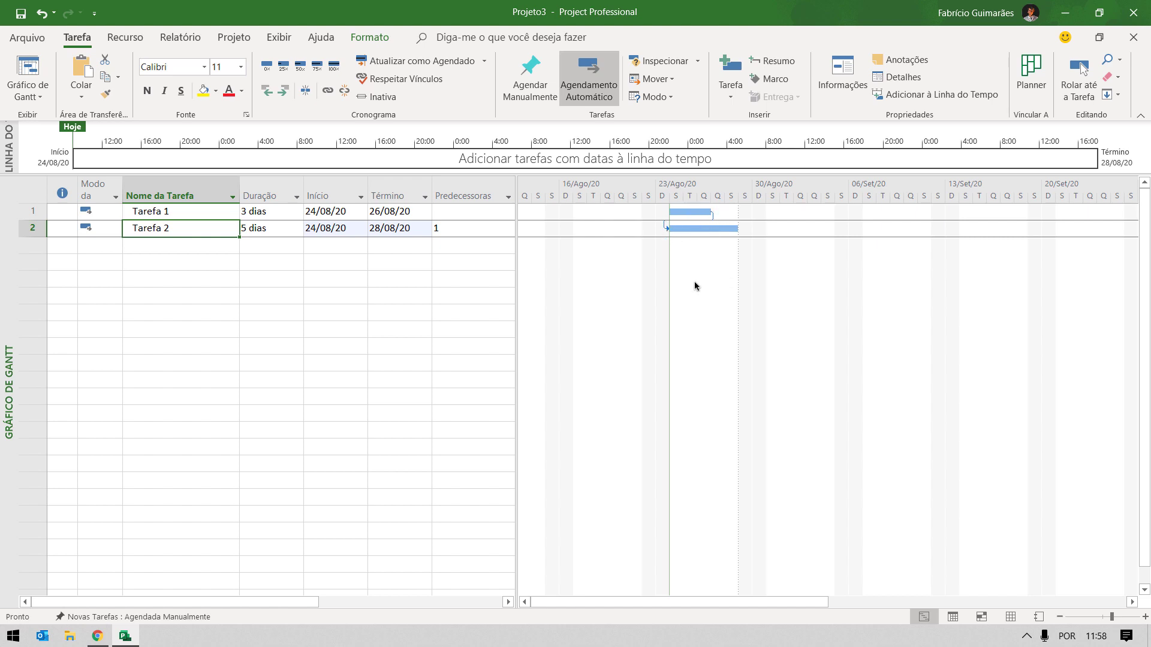
{"action": "left_click", "coordinate": [215, 207]}
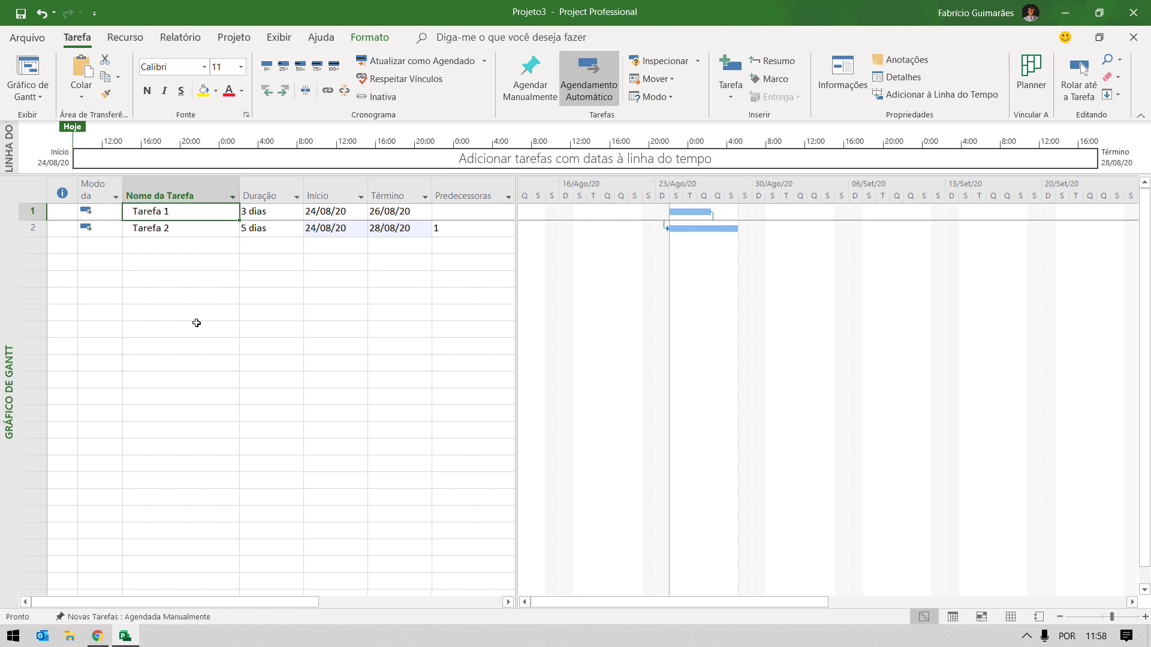
Undo the last update of Tarefa 2 and turn on "Dividir as tarefas em andamento" in the project's schedule options.
{"action": "left_click", "coordinate": [212, 233]}
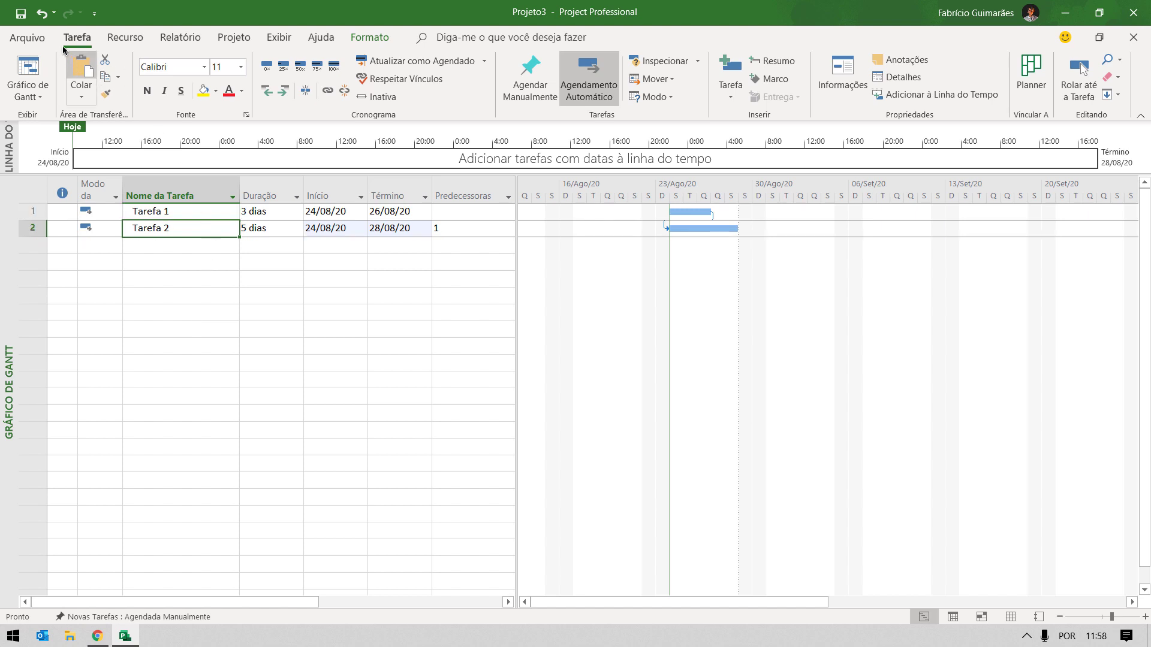
{"action": "left_click", "coordinate": [42, 13]}
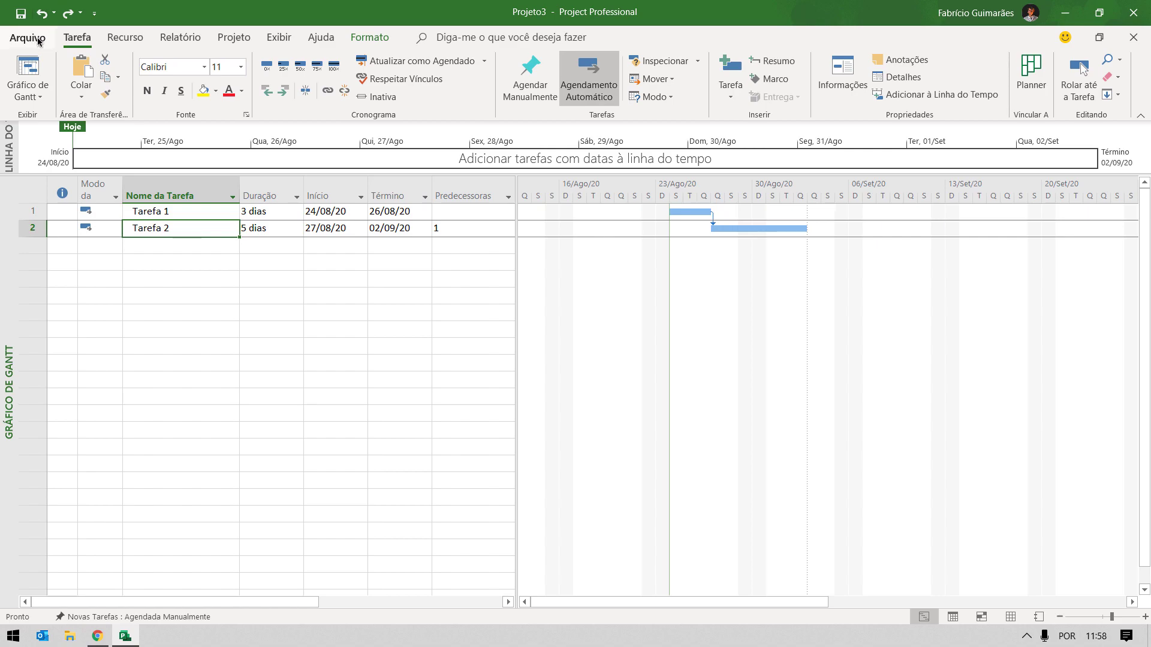
{"action": "left_click", "coordinate": [38, 41]}
{"action": "key", "text": "Escape"}
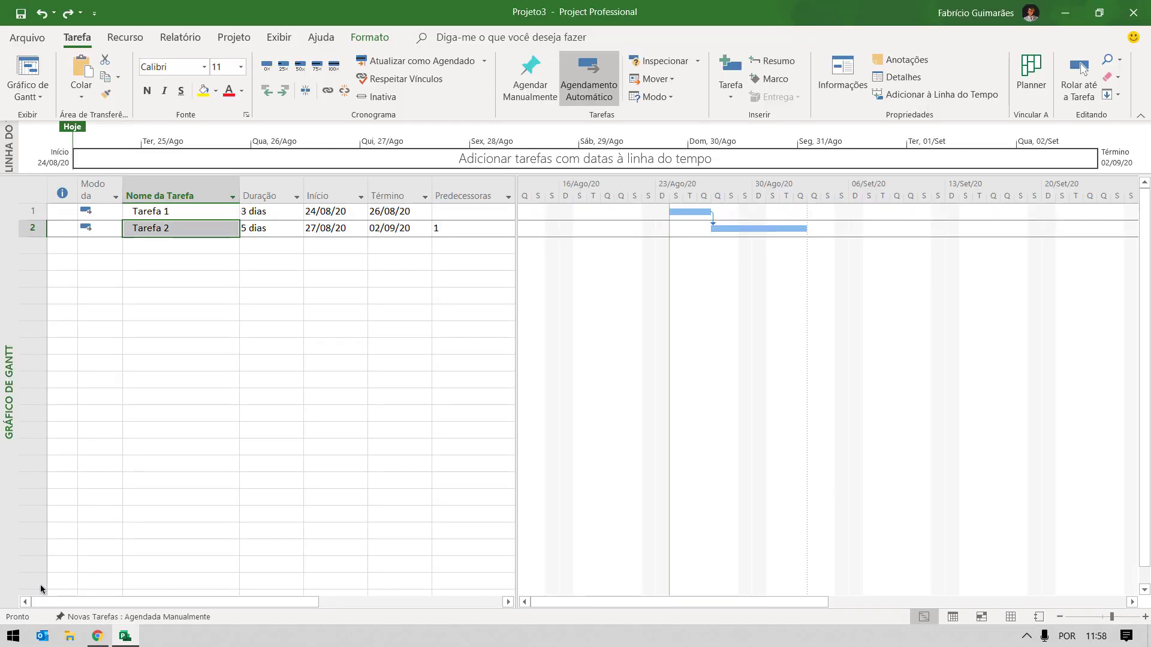
{"action": "left_click", "coordinate": [303, 136]}
{"action": "scroll", "coordinate": [512, 439], "scroll_direction": "down", "scroll_amount": 3}
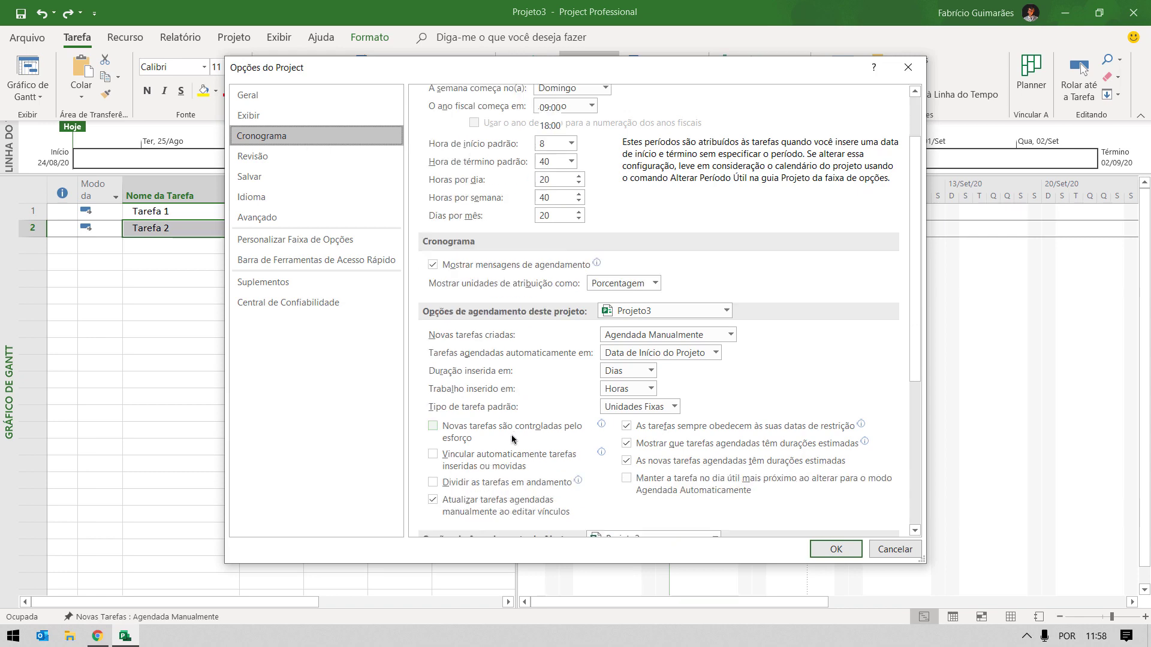
{"action": "left_click", "coordinate": [483, 445]}
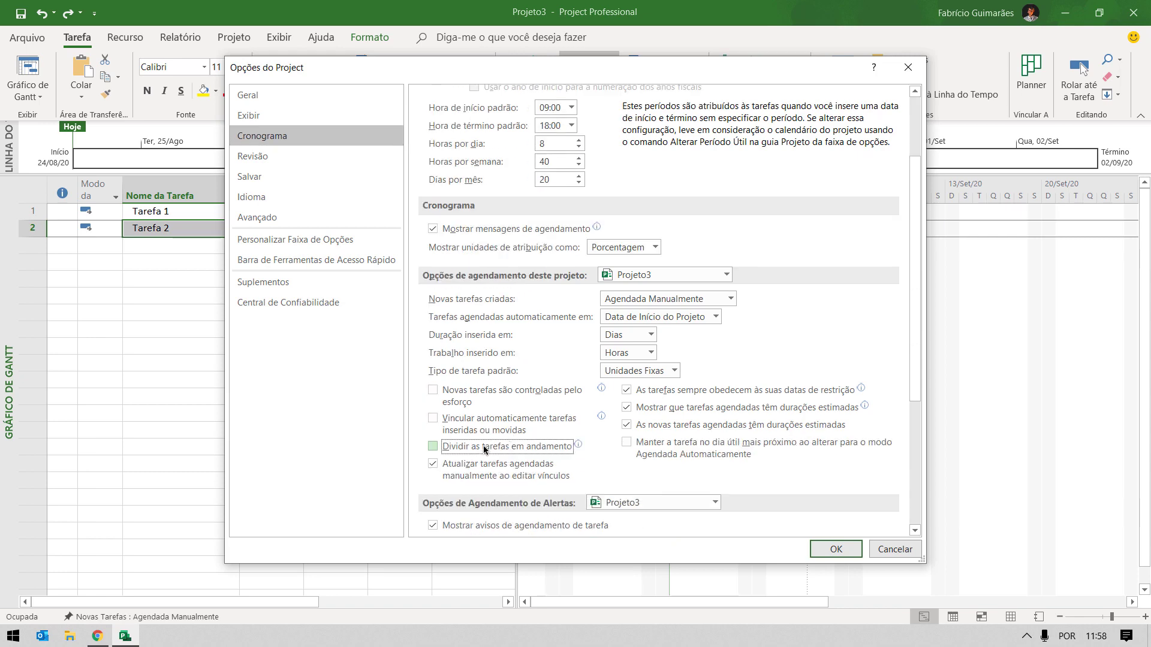
{"action": "left_click", "coordinate": [826, 551]}
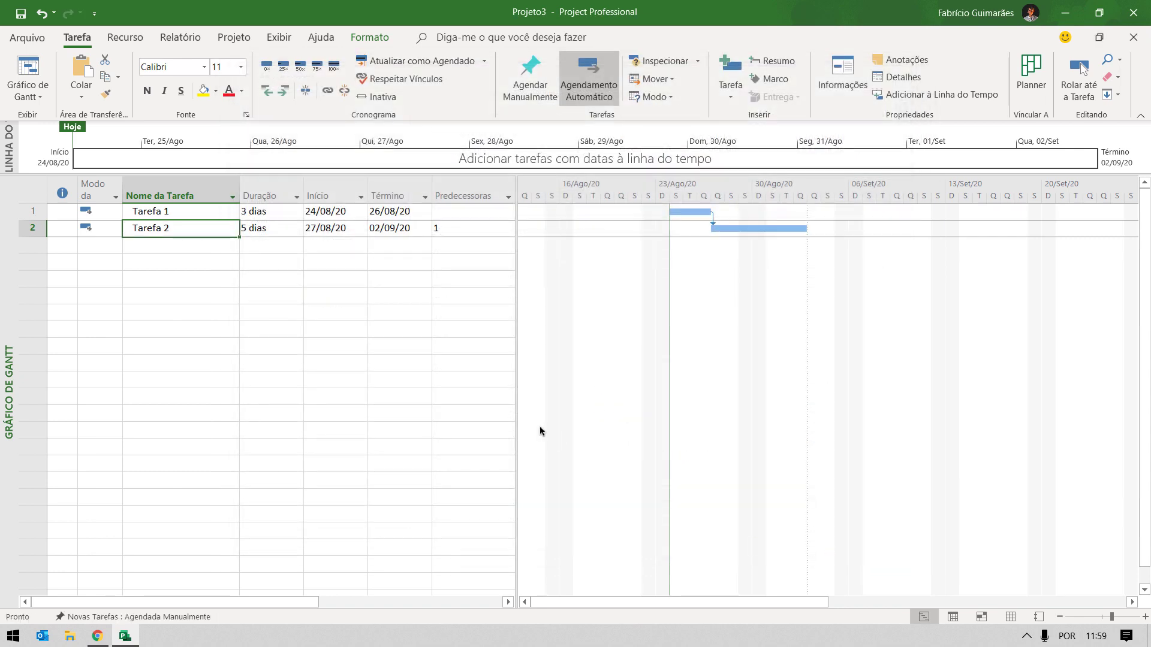
Set the project's status date to 01/09/2020.
{"action": "left_click", "coordinate": [217, 215]}
{"action": "left_click", "coordinate": [217, 229]}
{"action": "left_click", "coordinate": [233, 39]}
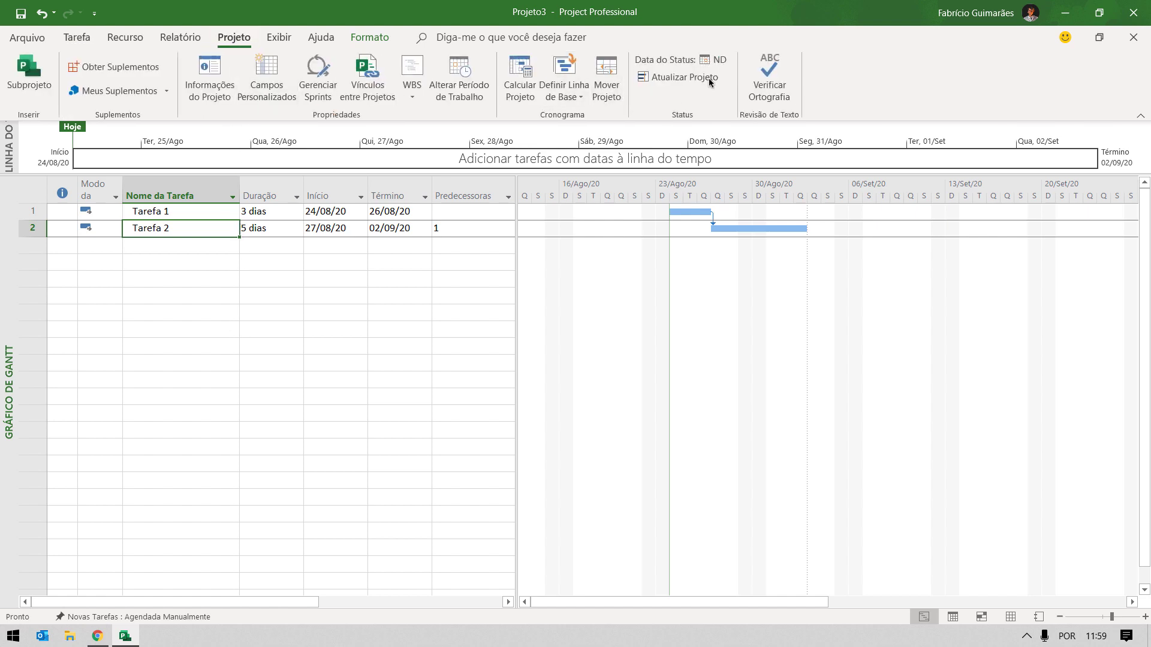
{"action": "left_click", "coordinate": [717, 61]}
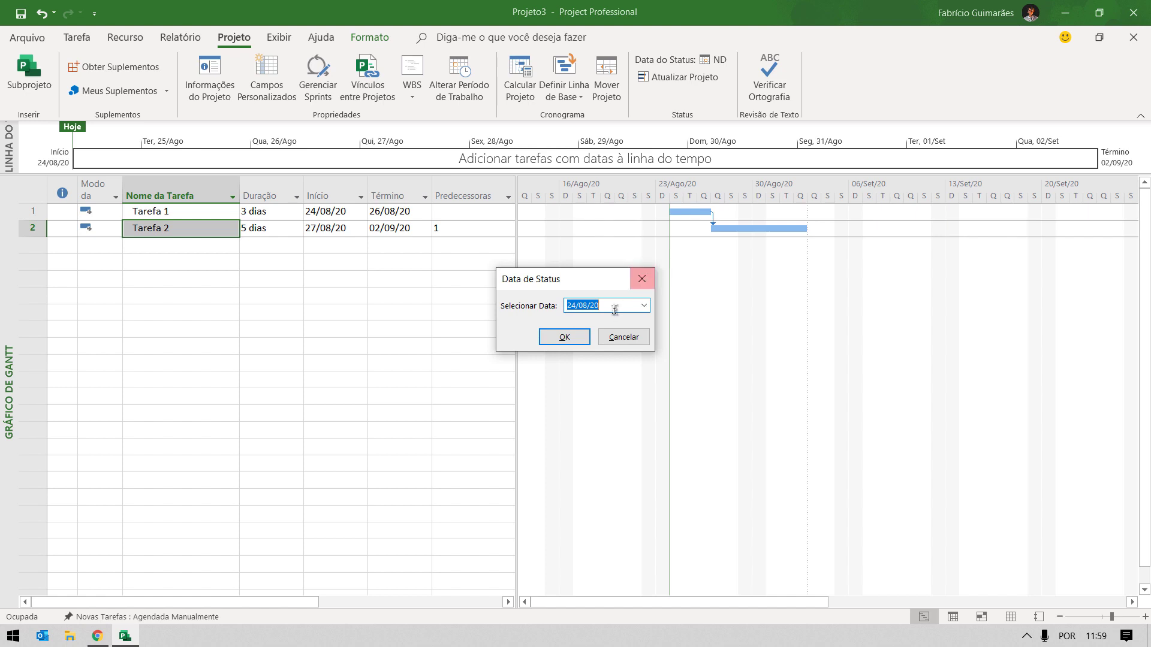
{"action": "left_click", "coordinate": [644, 306]}
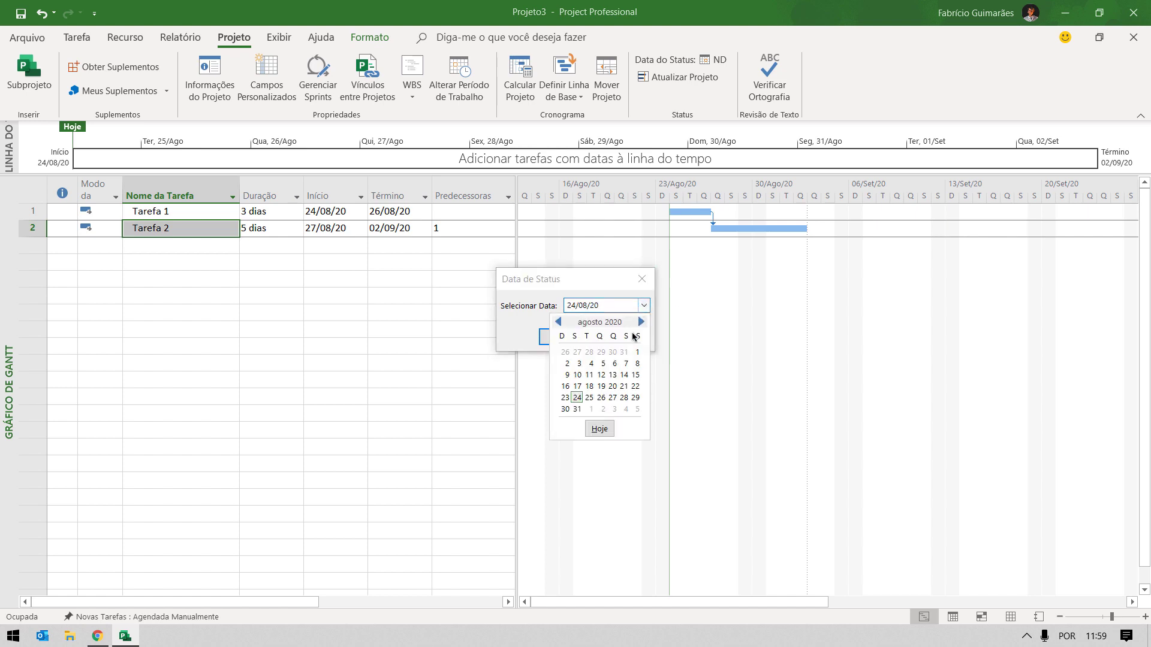
{"action": "left_click", "coordinate": [589, 411]}
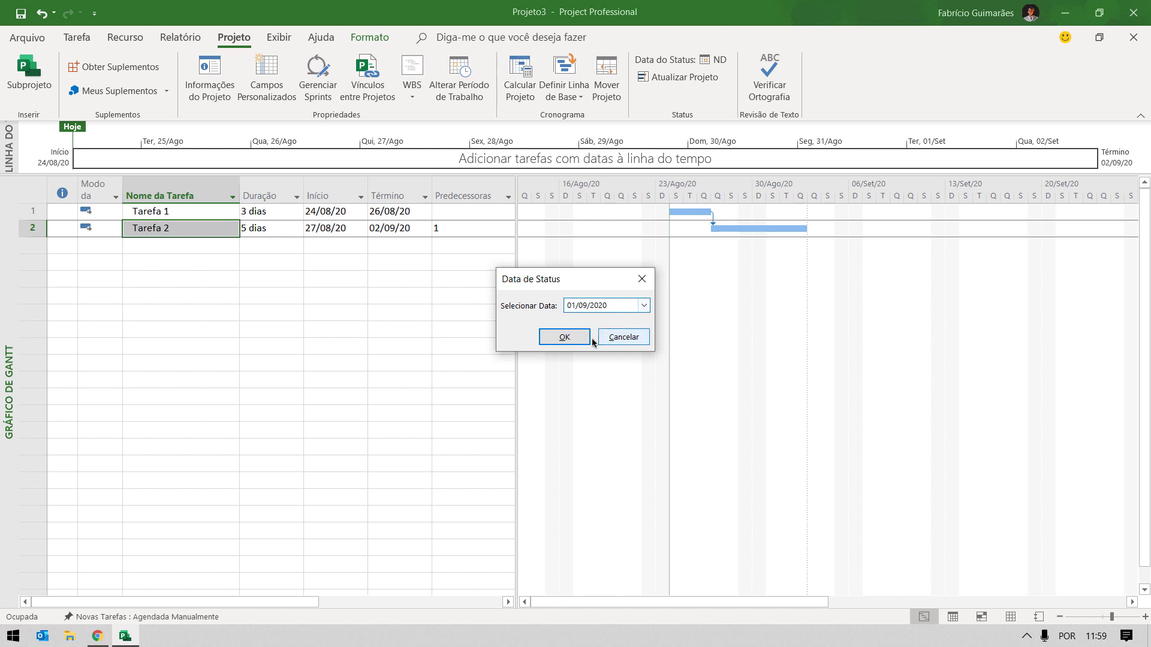
{"action": "left_click", "coordinate": [569, 338]}
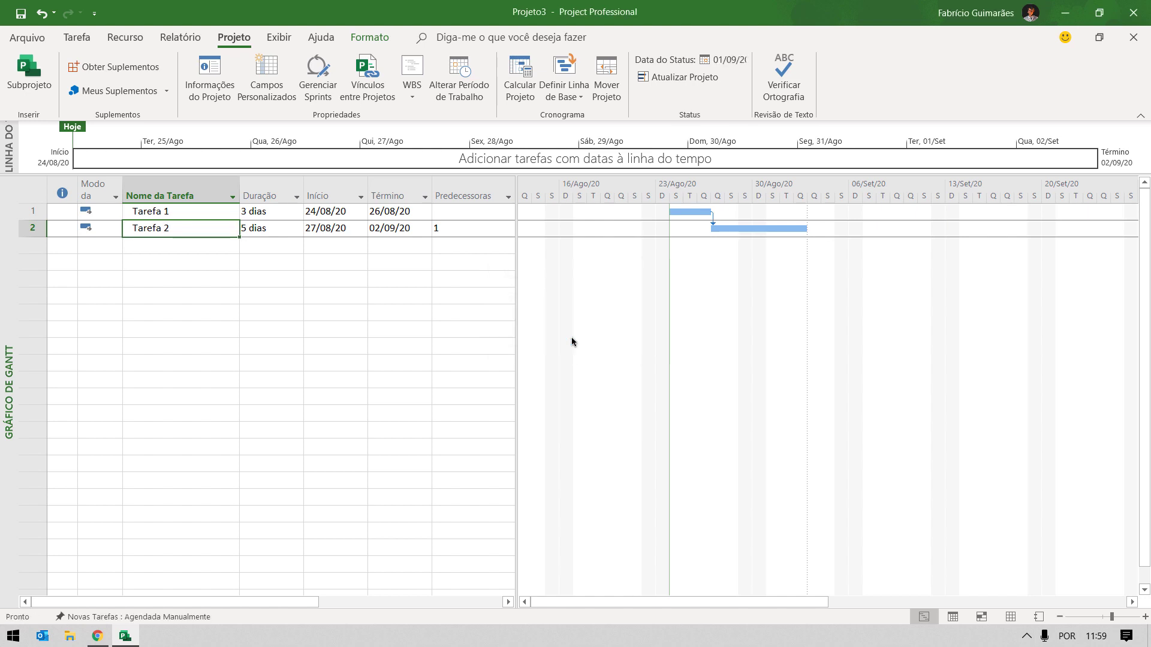
Format the Gantt chart's "Data de status" gridline as a solid dark red line.
{"action": "right_click", "coordinate": [719, 320]}
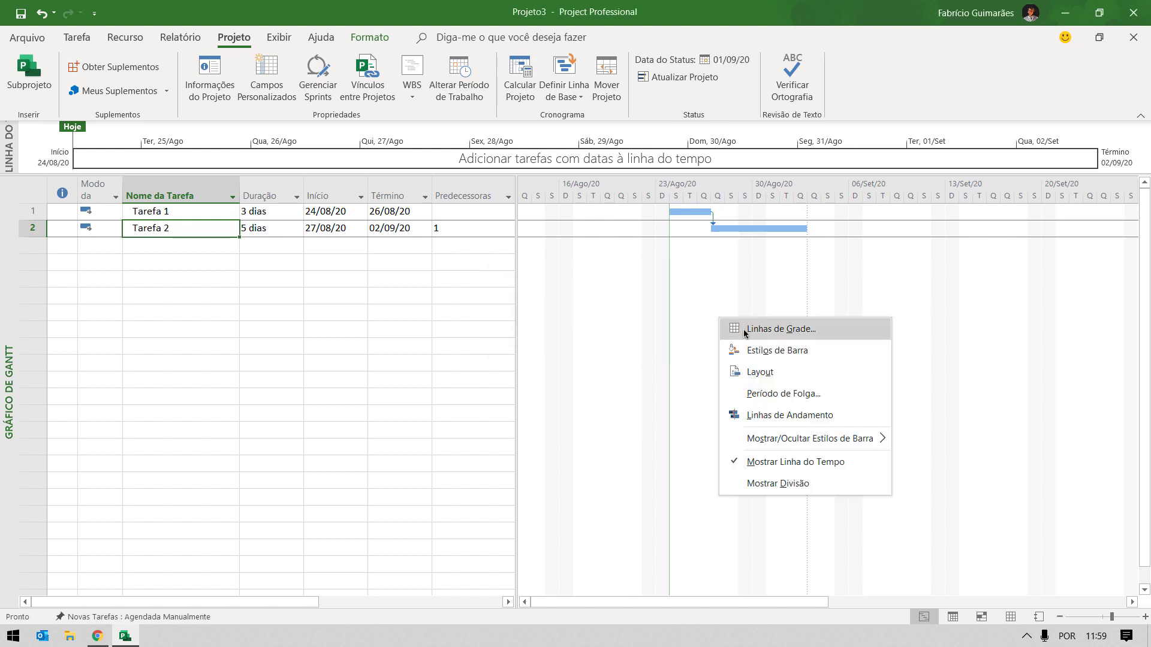
{"action": "left_click", "coordinate": [742, 329]}
{"action": "scroll", "coordinate": [521, 334], "scroll_direction": "down", "scroll_amount": 1}
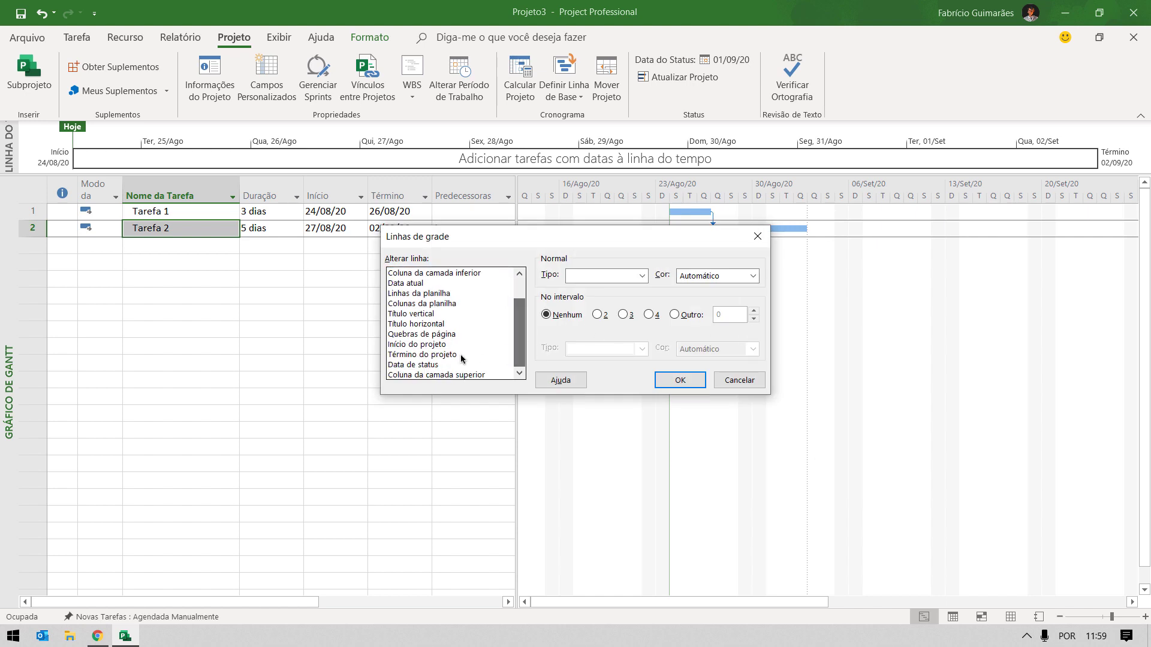
{"action": "left_click", "coordinate": [420, 365]}
{"action": "left_click", "coordinate": [632, 276]}
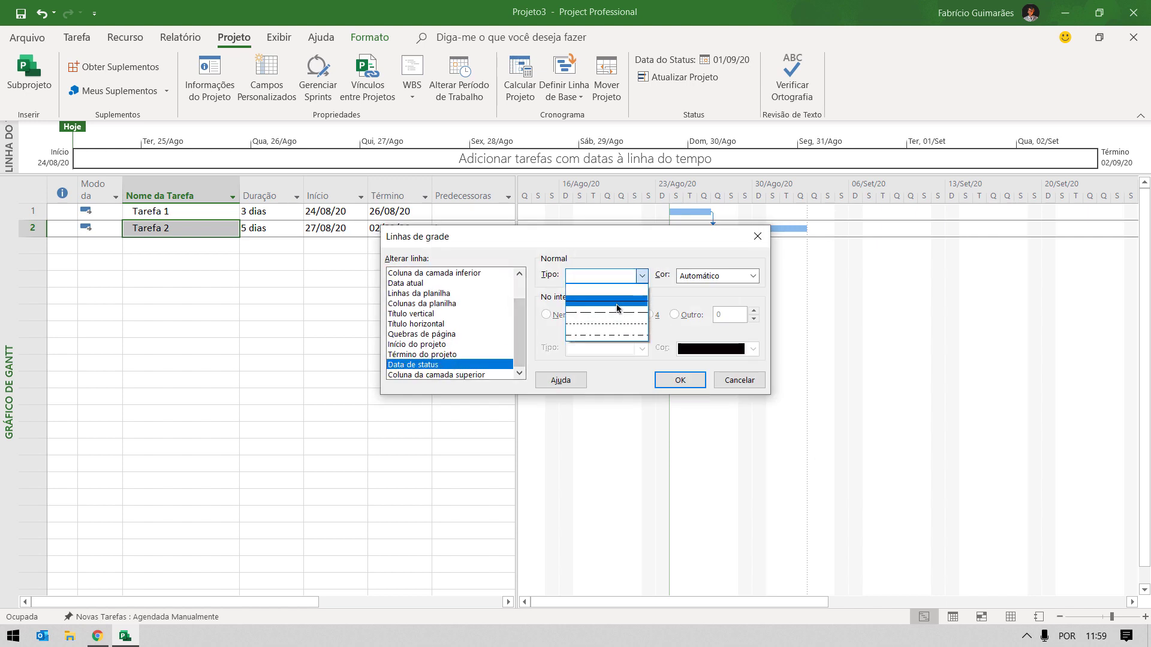
{"action": "left_click", "coordinate": [624, 290]}
{"action": "left_click", "coordinate": [749, 276]}
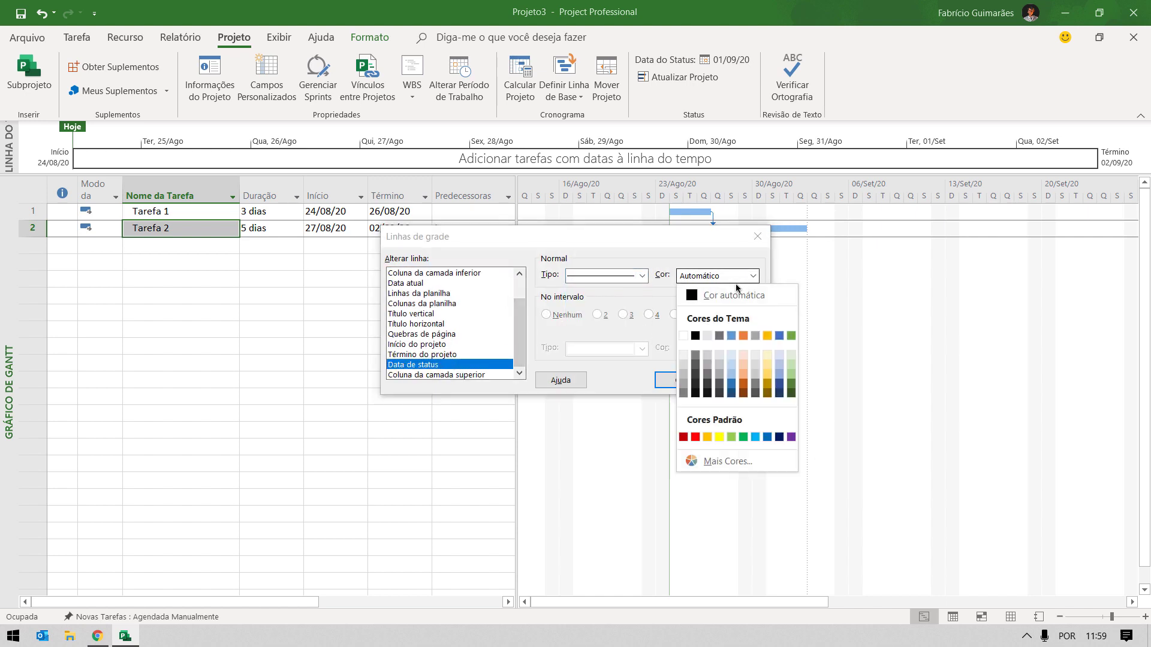
{"action": "left_click", "coordinate": [683, 437]}
{"action": "left_click", "coordinate": [671, 380]}
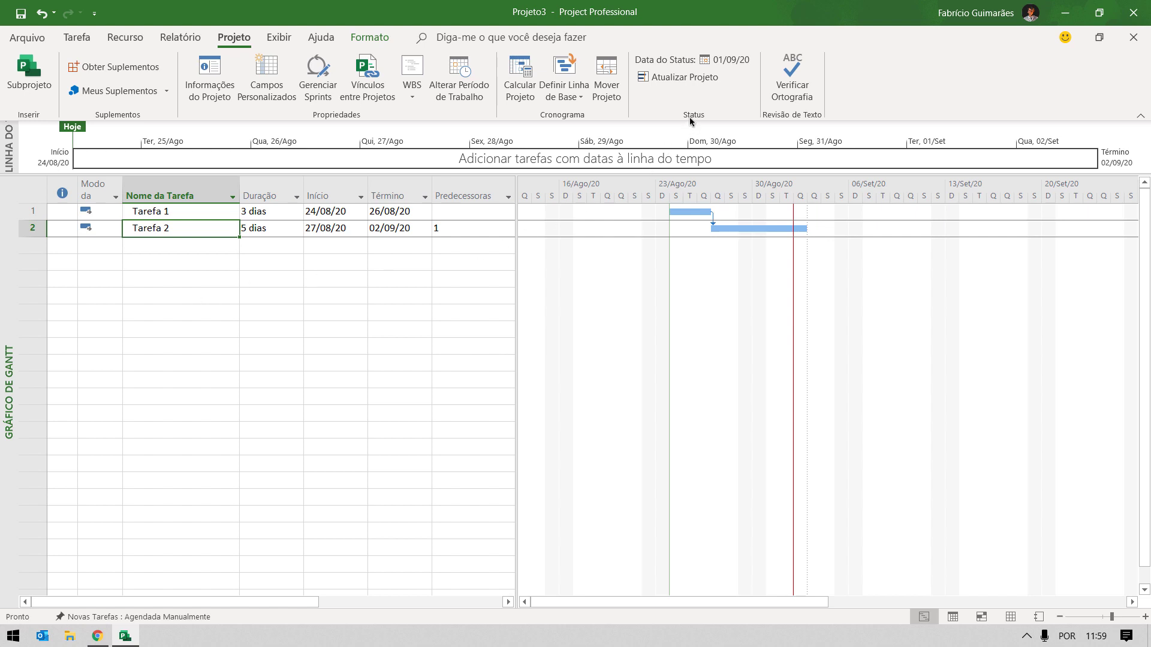
Update the entire project's work as completed through 01/09/20, using the 0% to 100% complete option.
{"action": "left_click", "coordinate": [707, 80]}
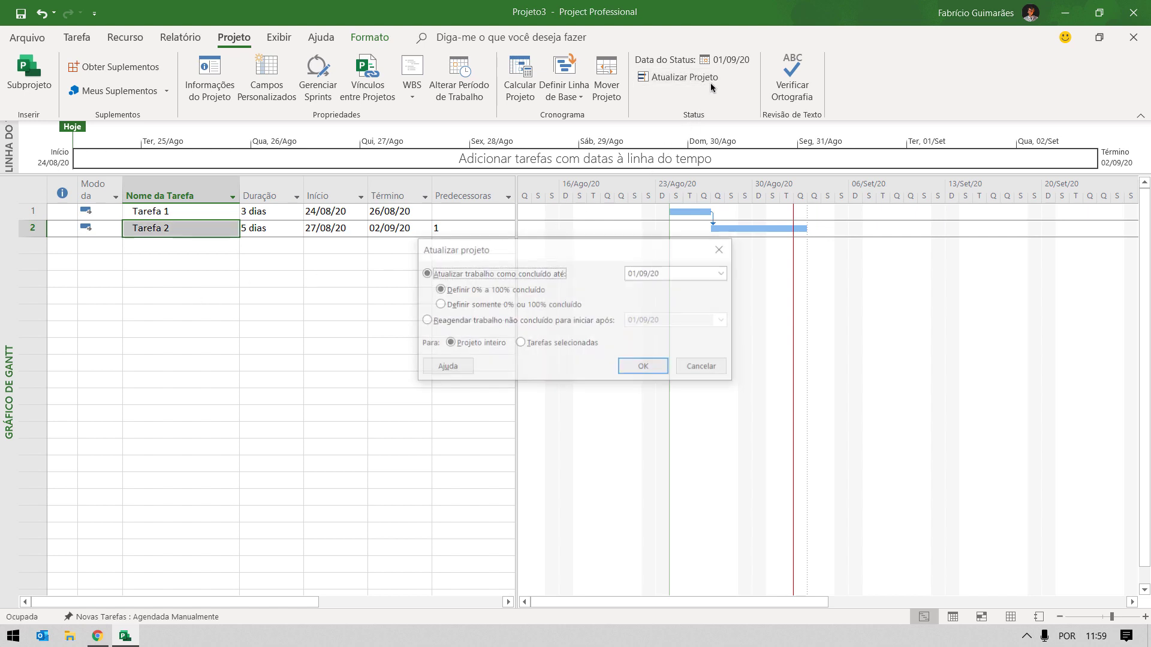
{"action": "left_click", "coordinate": [425, 321]}
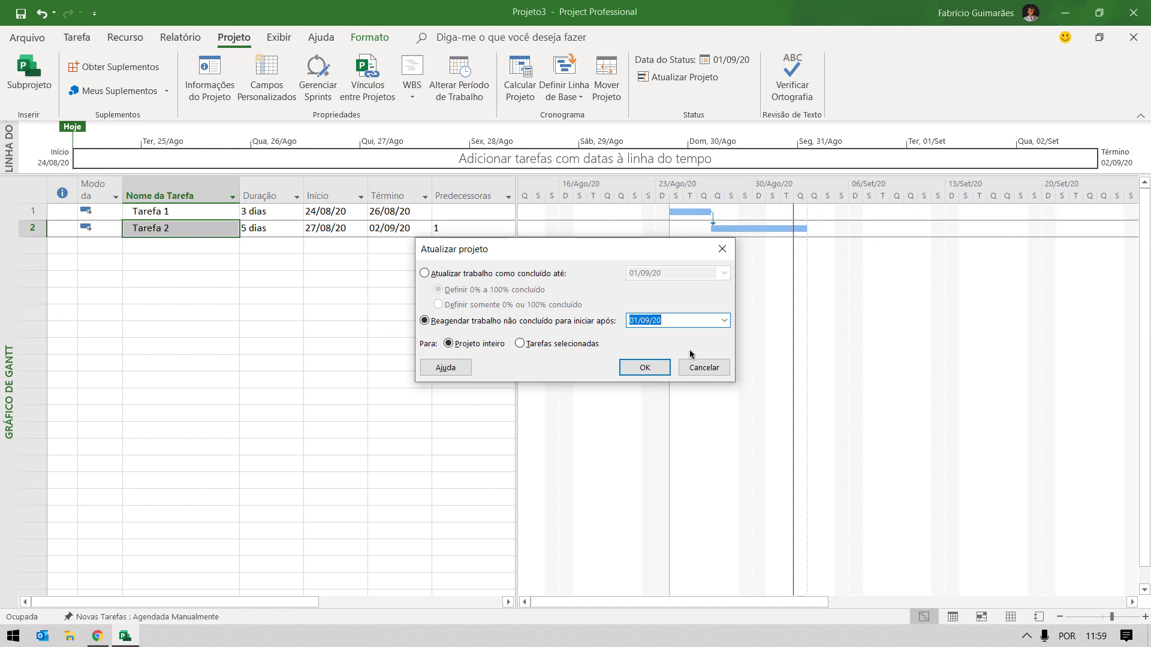
{"action": "left_click", "coordinate": [475, 274]}
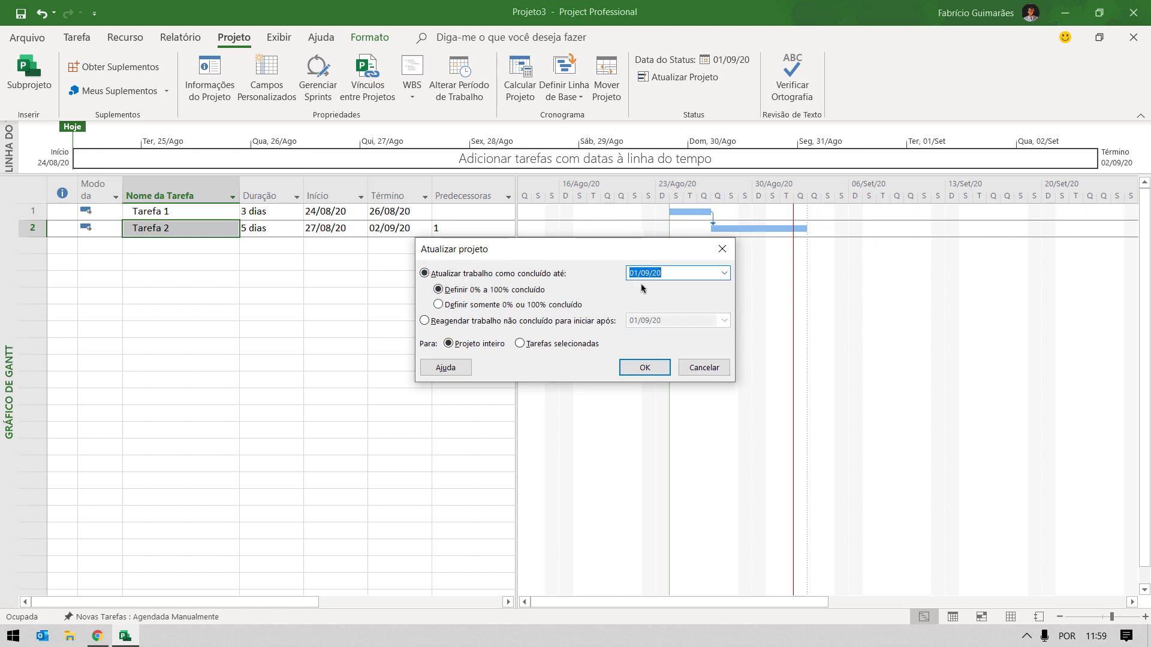
{"action": "left_click", "coordinate": [635, 370]}
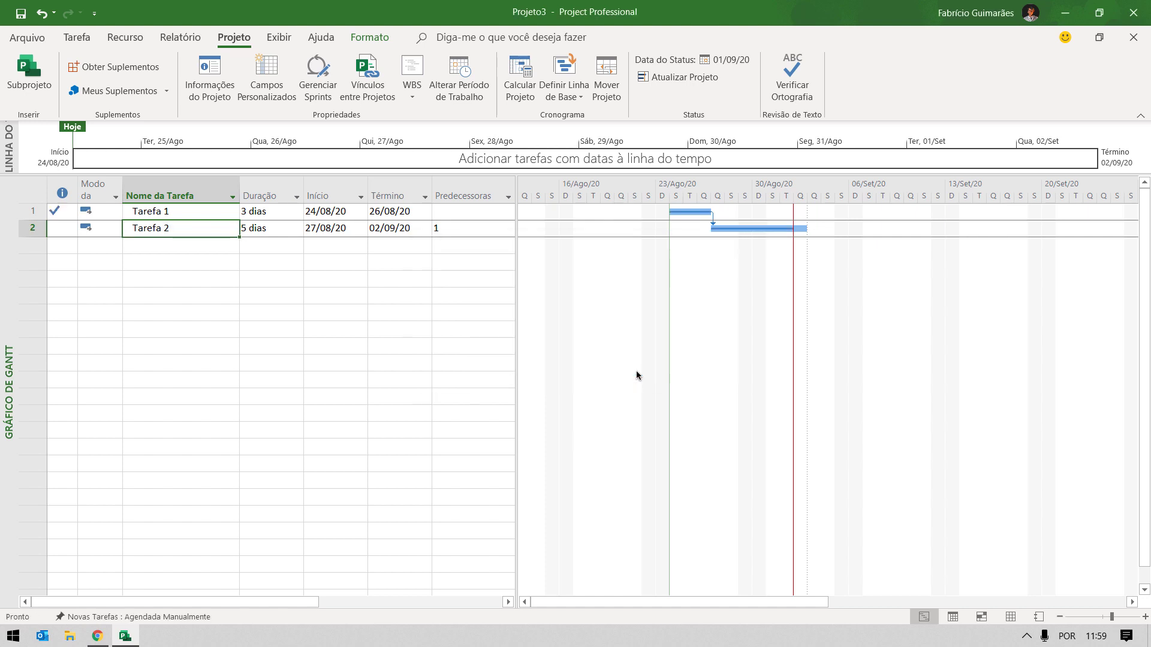
Reschedule the entire project's uncompleted work to start after 14/09/2020.
{"action": "left_click", "coordinate": [694, 82]}
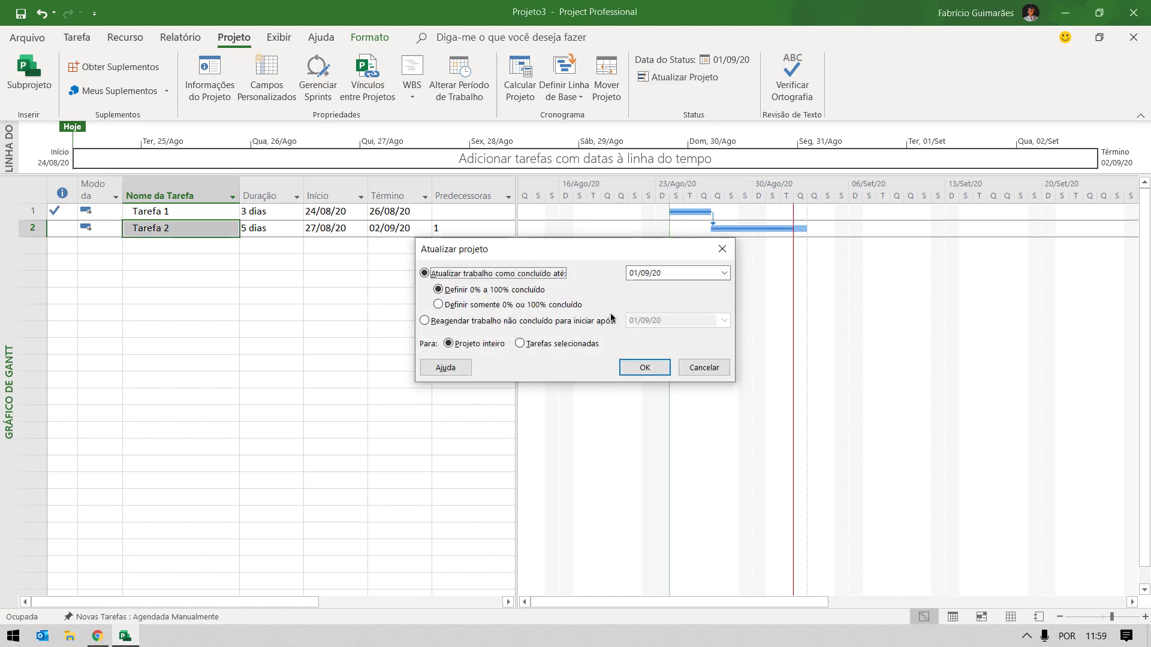
{"action": "left_click", "coordinate": [567, 321]}
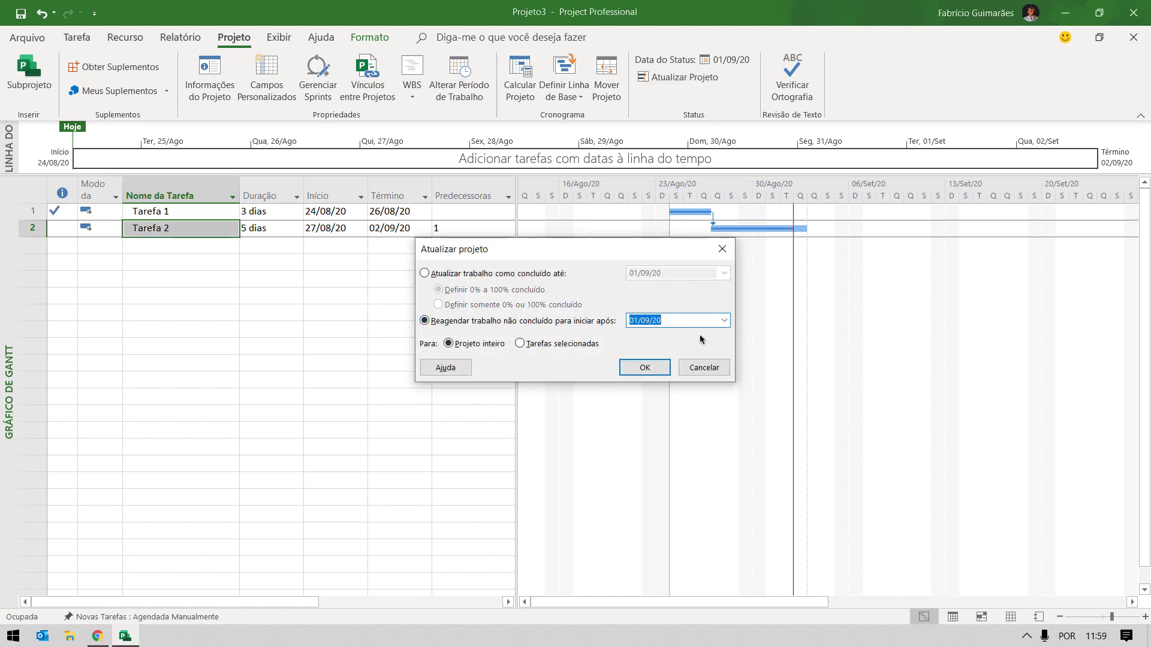
{"action": "left_click", "coordinate": [723, 320]}
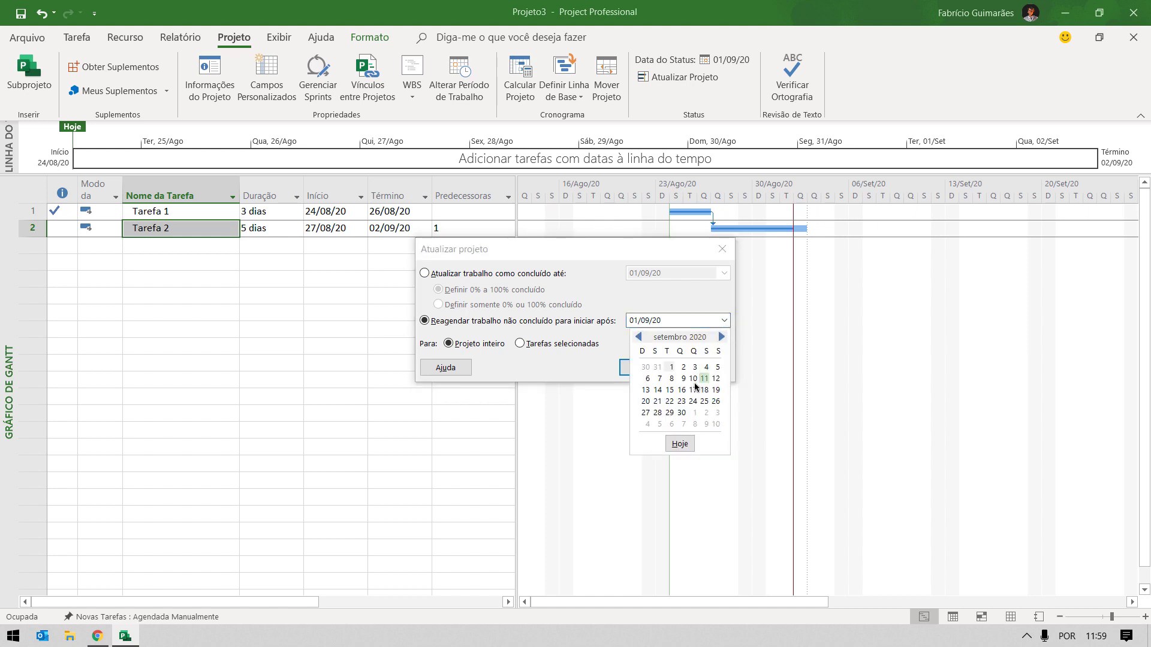
{"action": "left_click", "coordinate": [658, 390]}
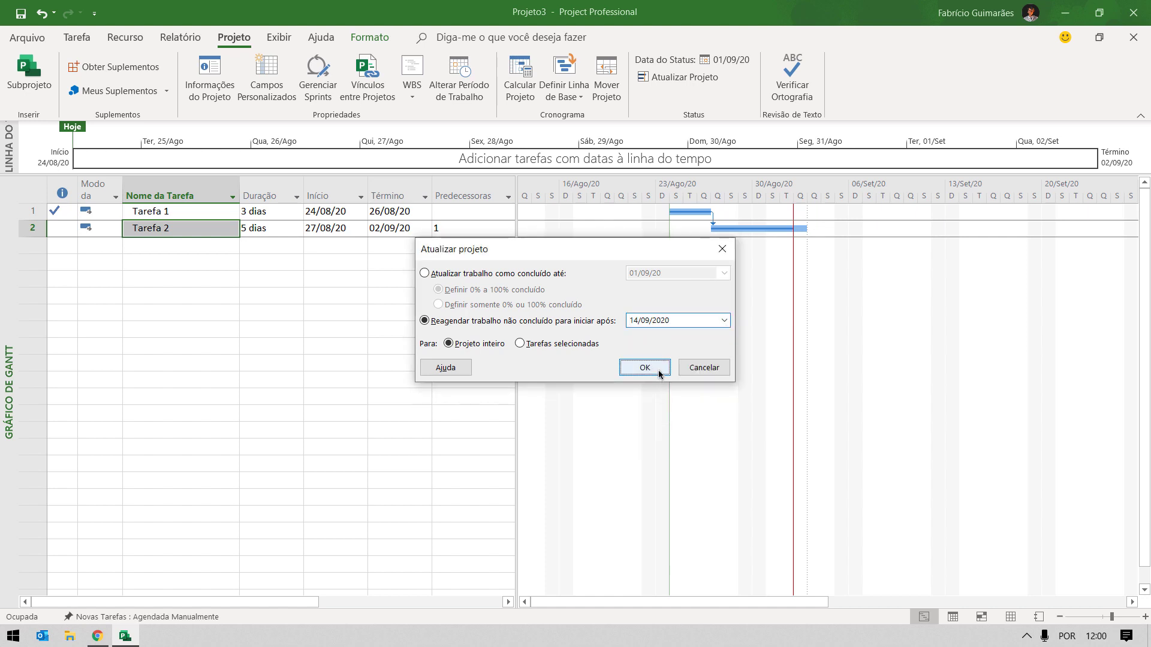
{"action": "left_click", "coordinate": [658, 370]}
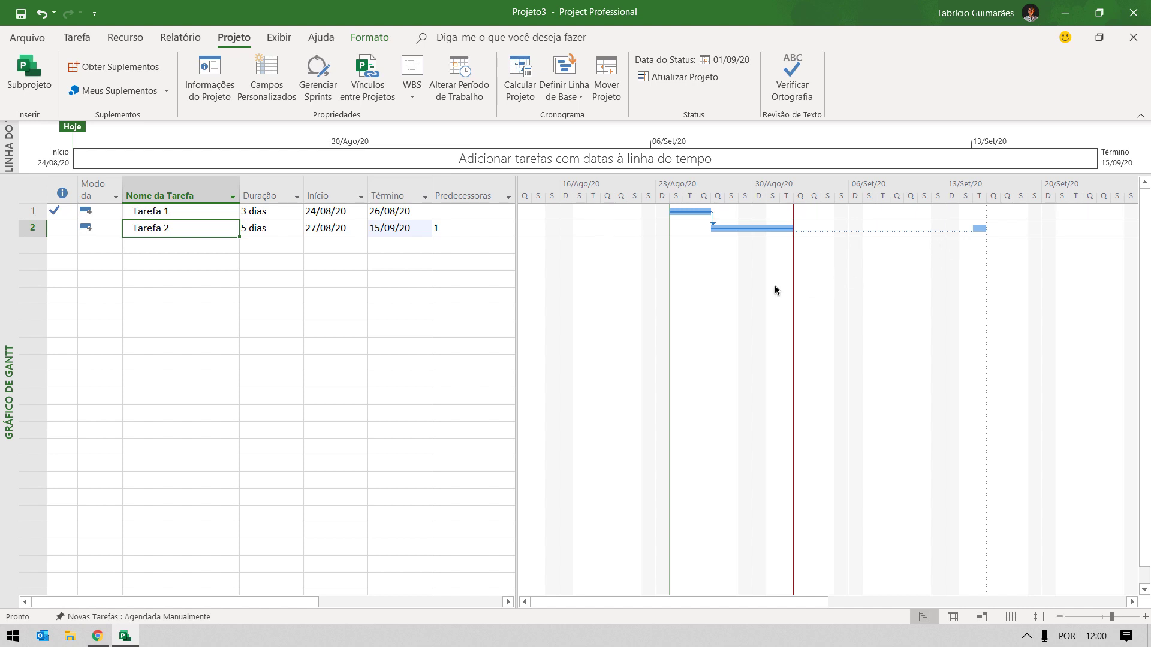
Turn off "Mostrar divisões de barra" in the Gantt chart's layout settings.
{"action": "left_click", "coordinate": [364, 33]}
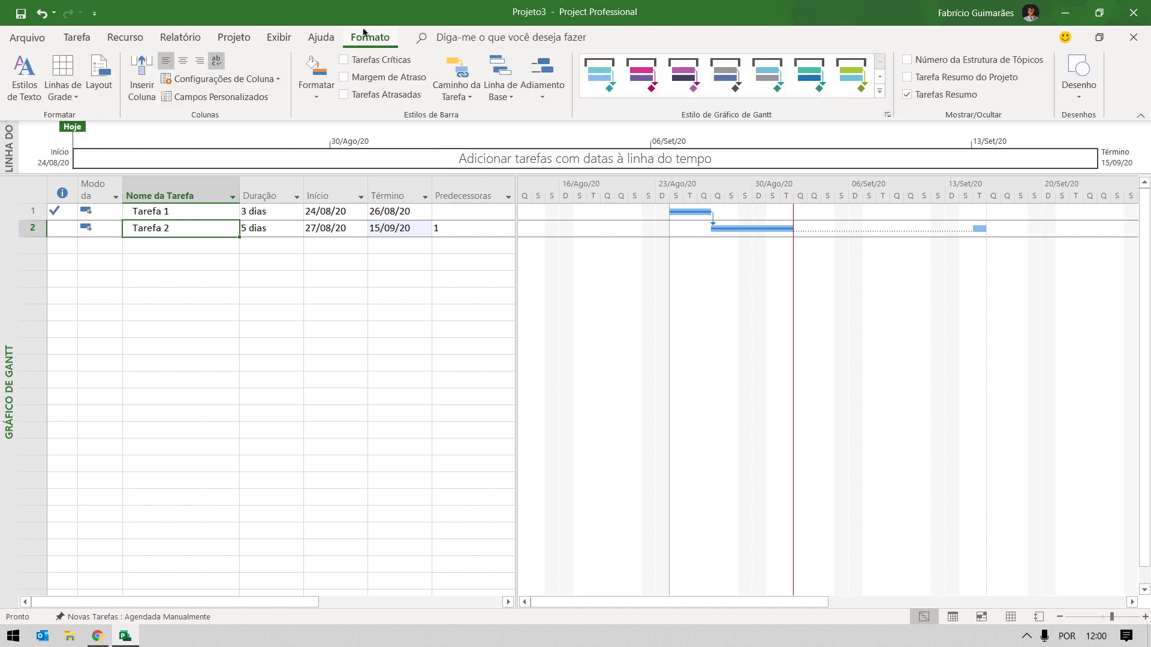
{"action": "left_click", "coordinate": [100, 78]}
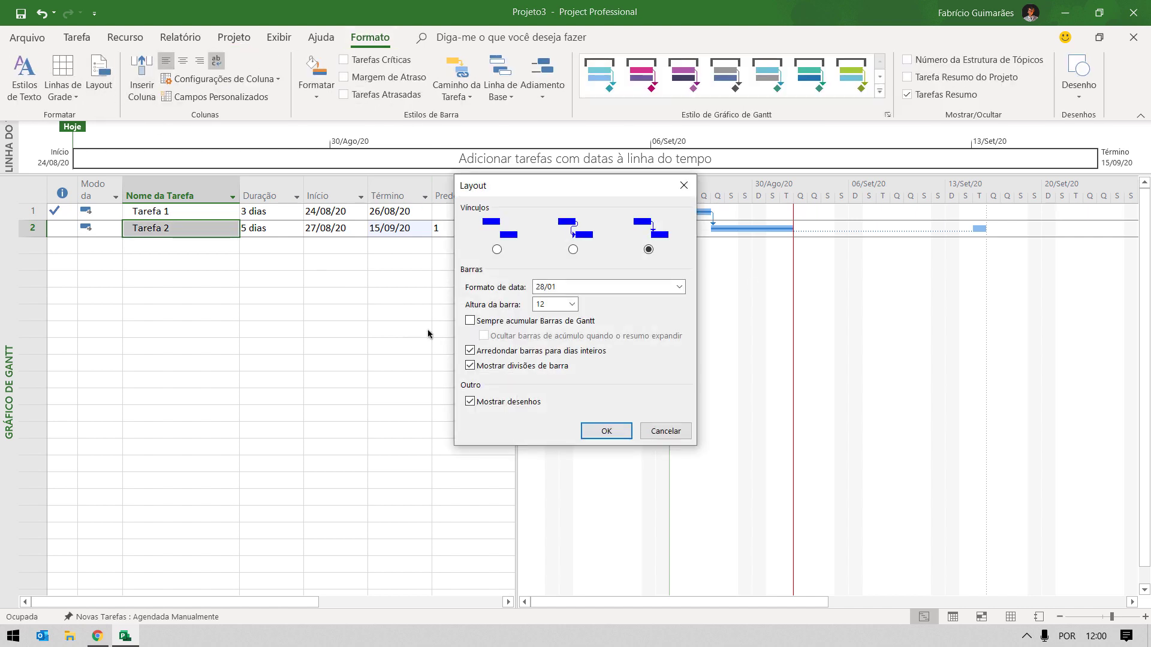
{"action": "left_click", "coordinate": [533, 370]}
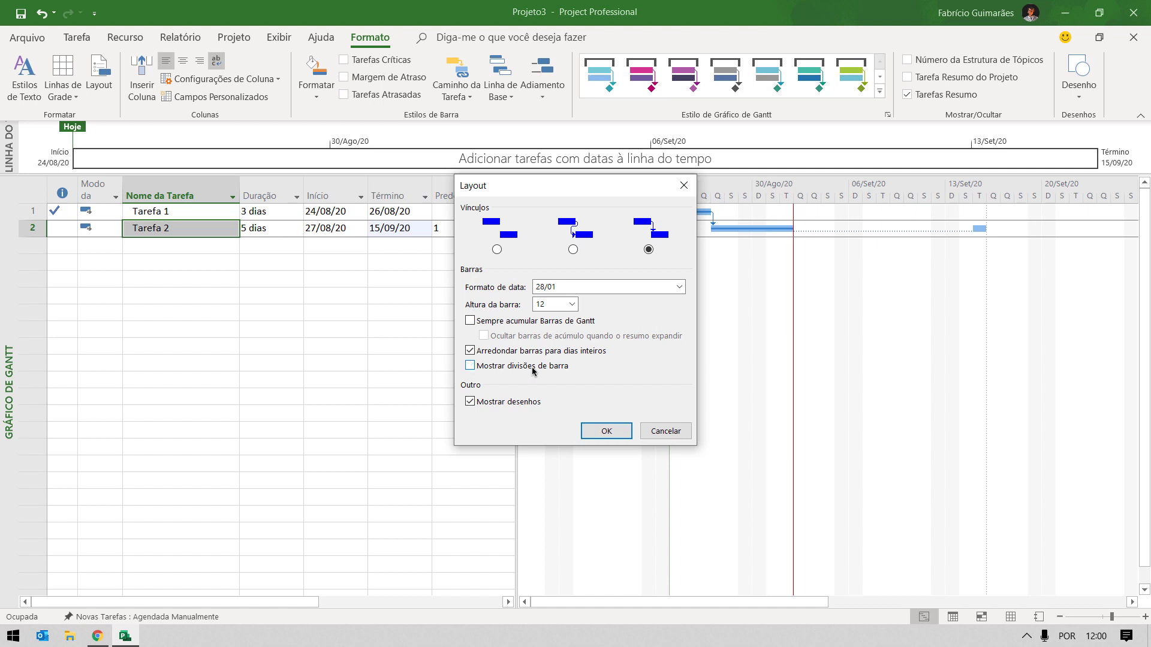
{"action": "left_click", "coordinate": [605, 431]}
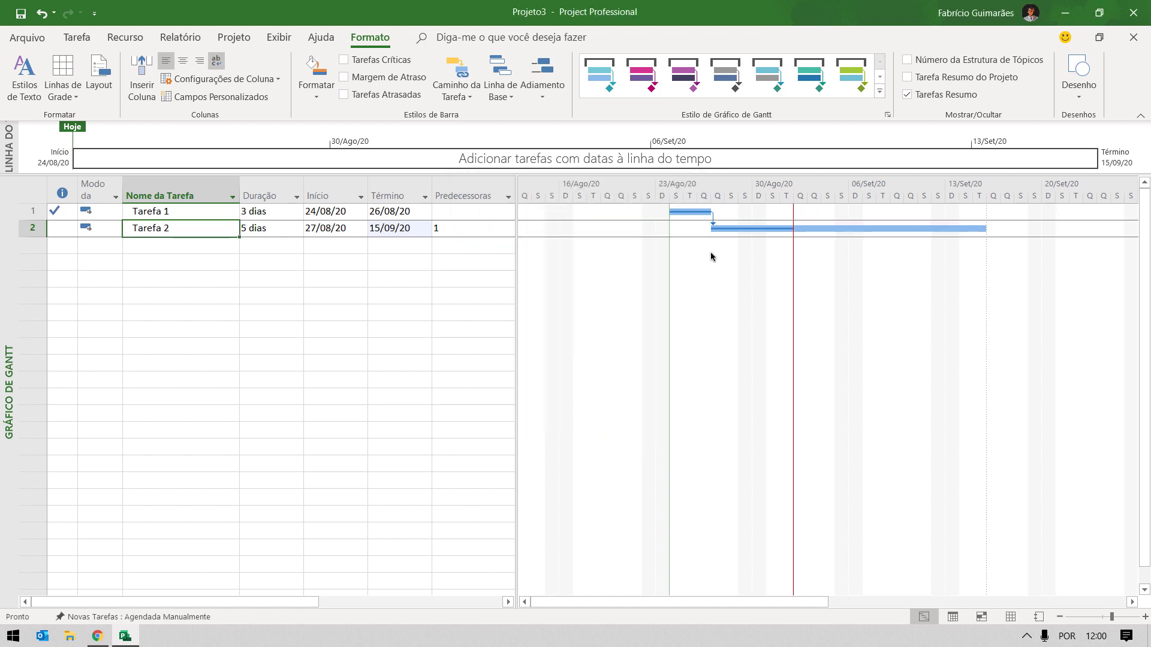